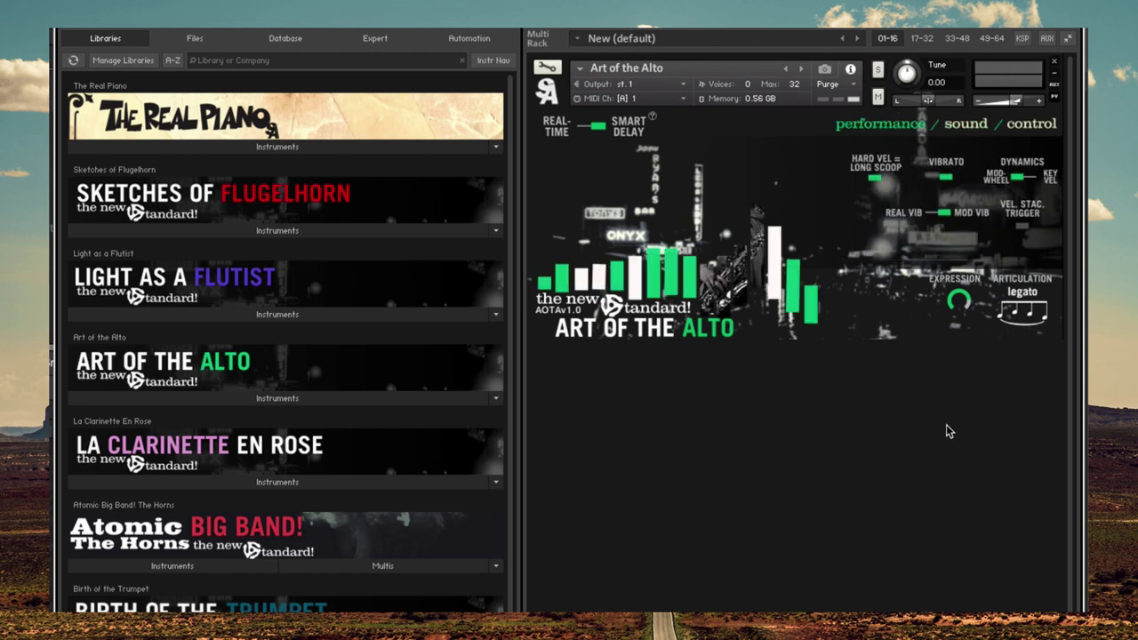
Set the Art of the Alto instrument to Real-Time and record a MIDI performance on the AOTA track.
{"action": "left_click", "coordinate": [584, 129]}
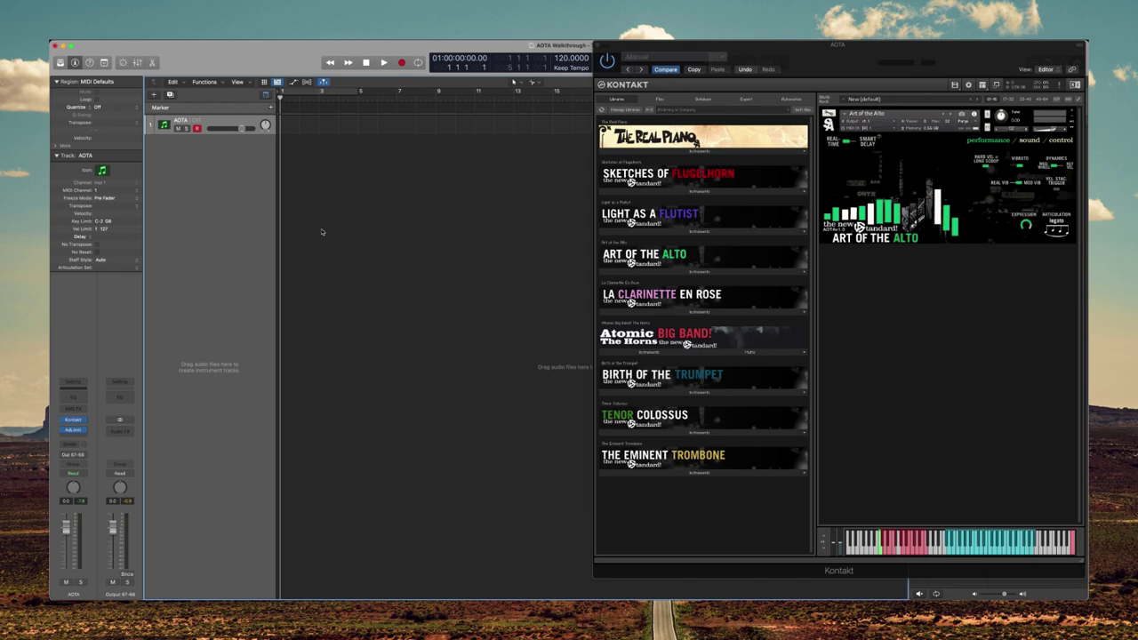
{"action": "key", "text": "r"}
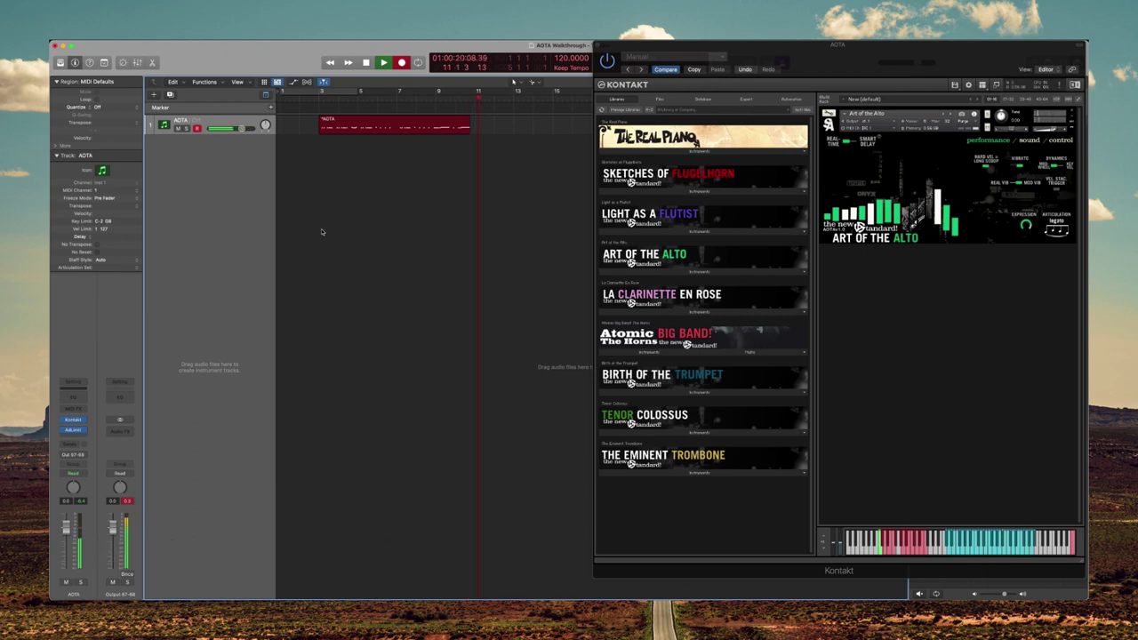
{"action": "key", "text": "space"}
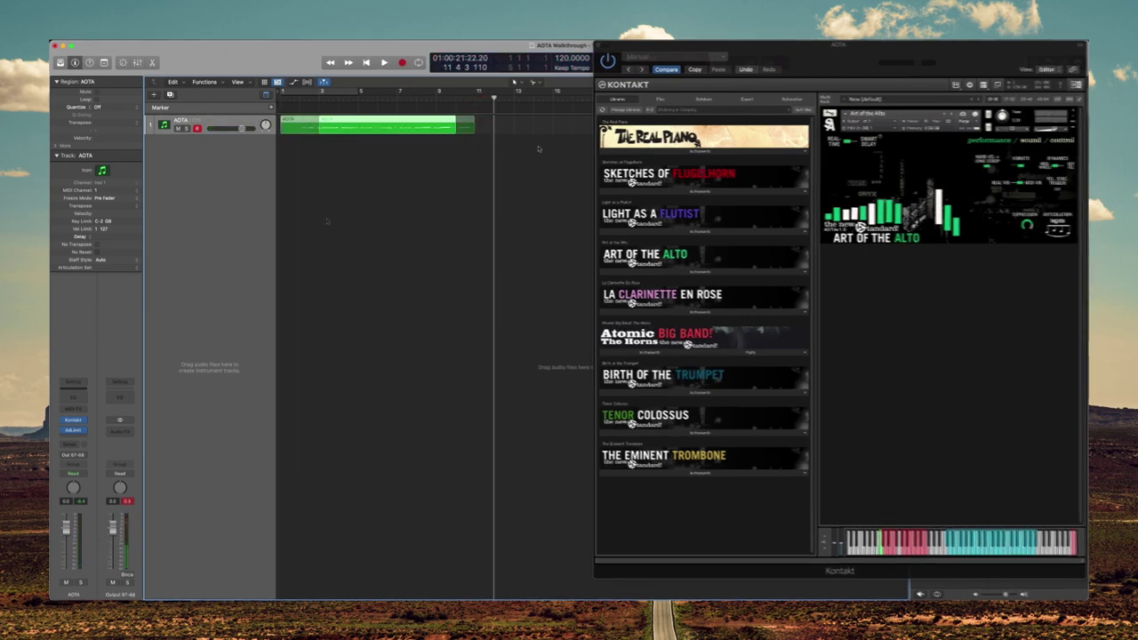
Engage Smart Delay, move the recorded AOTA region 4 beats earlier on the timeline and dismiss the Smart Delay help note.
{"action": "left_click", "coordinate": [878, 137]}
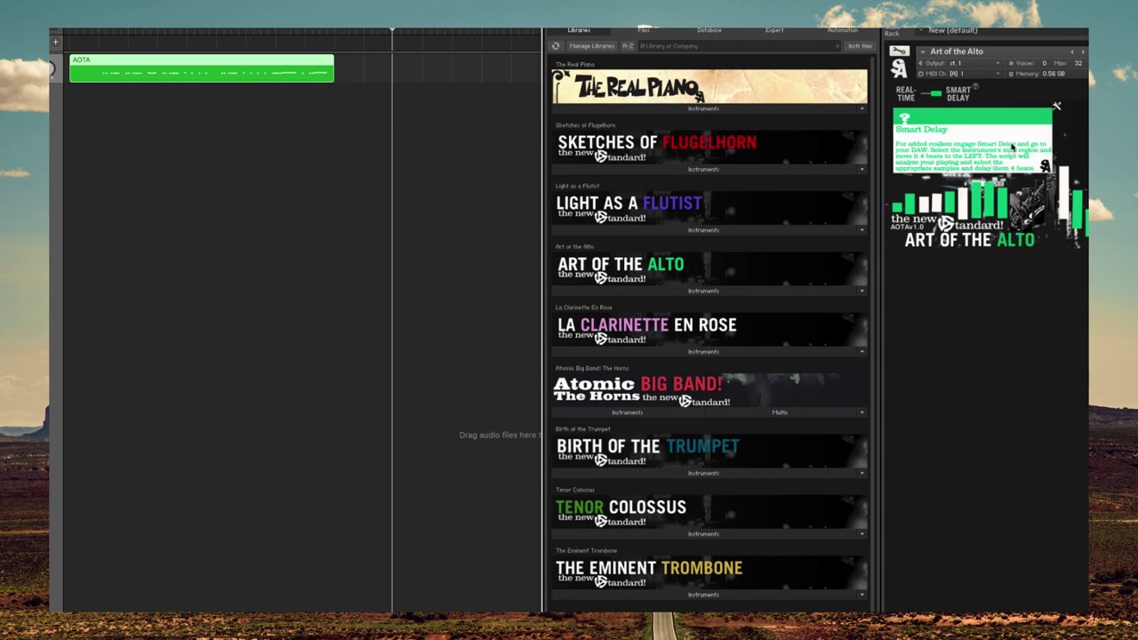
{"action": "left_click_drag", "start_coordinate": [137, 75], "coordinate": [168, 75]}
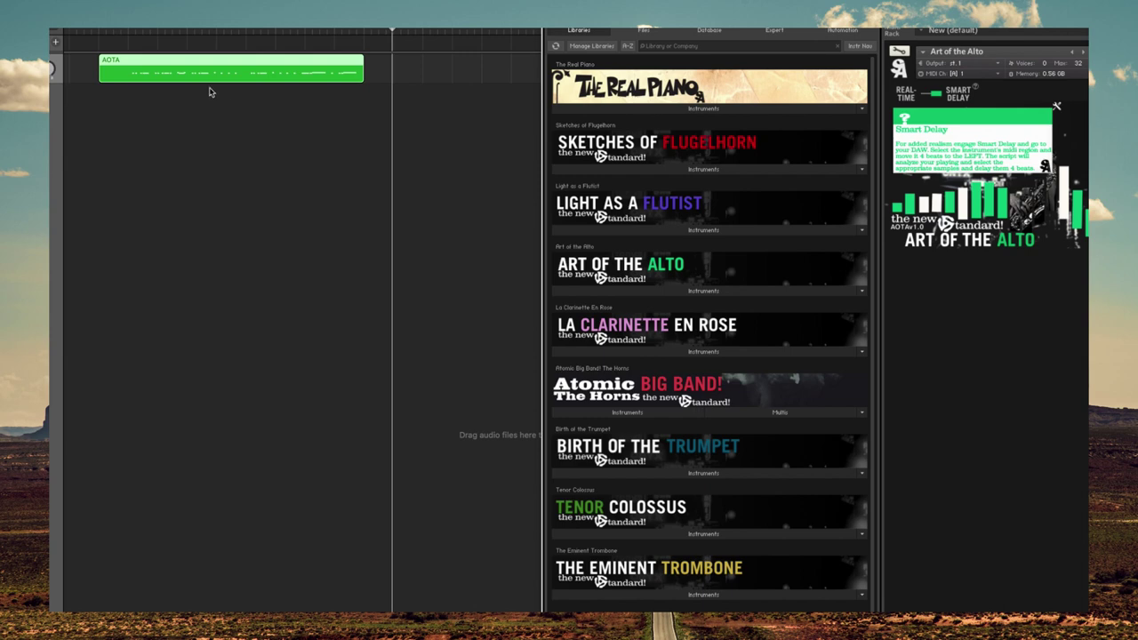
{"action": "left_click_drag", "start_coordinate": [213, 75], "coordinate": [161, 73]}
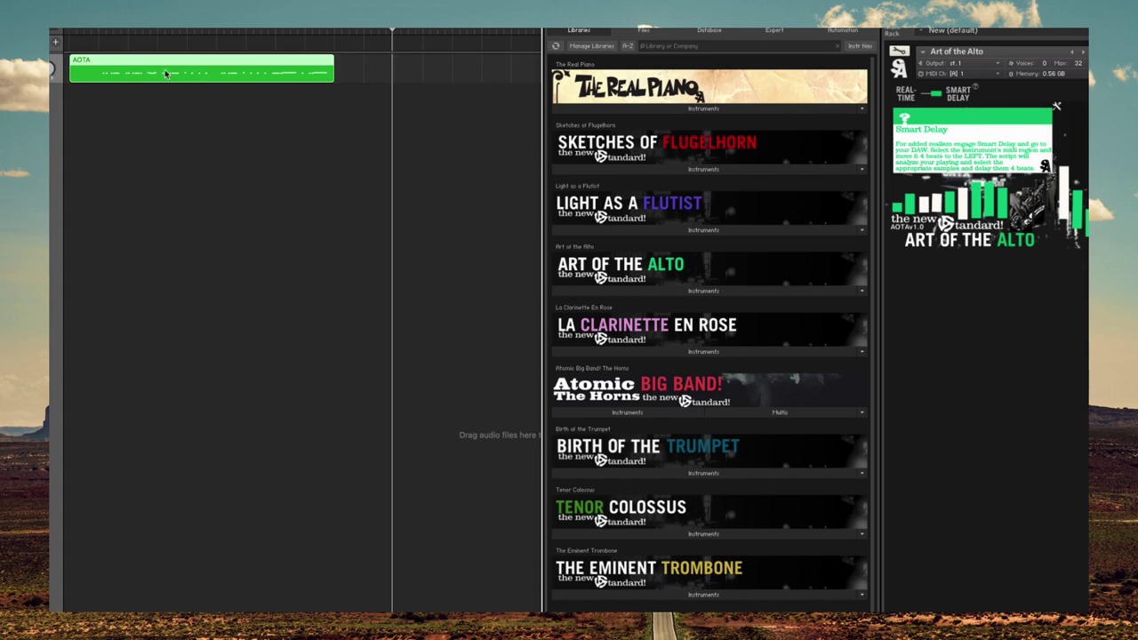
{"action": "left_click", "coordinate": [1056, 107]}
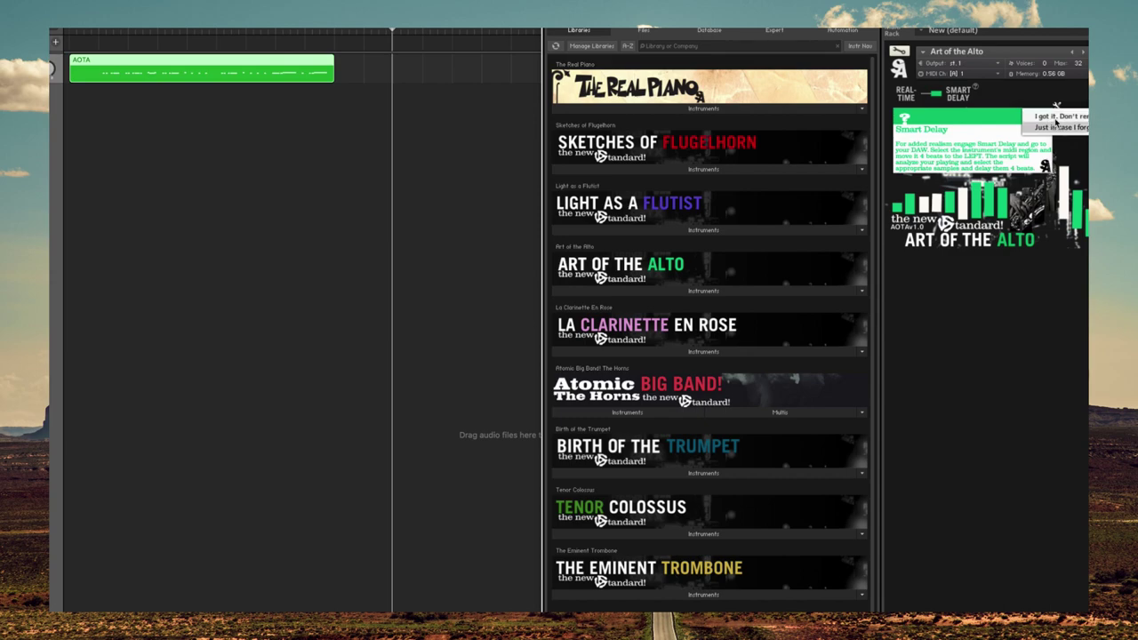
{"action": "left_click", "coordinate": [1056, 117]}
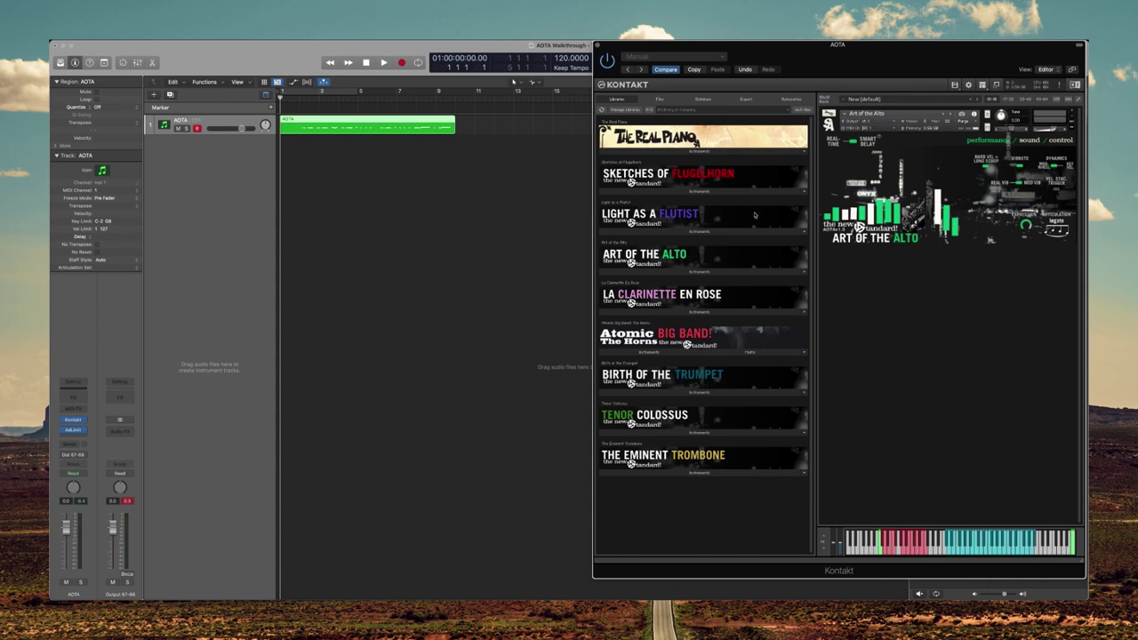
Open the AOTA region in the Piano Roll and quantize all its notes to 1/8 Triplet (1/12).
{"action": "double_click", "coordinate": [351, 137]}
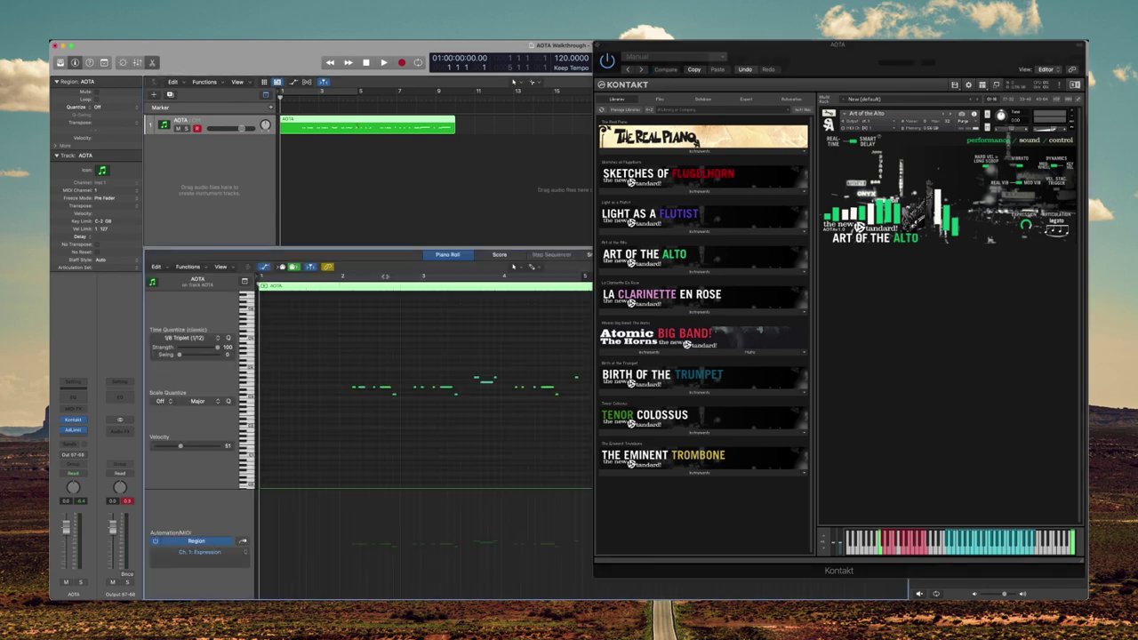
{"action": "key", "text": "z"}
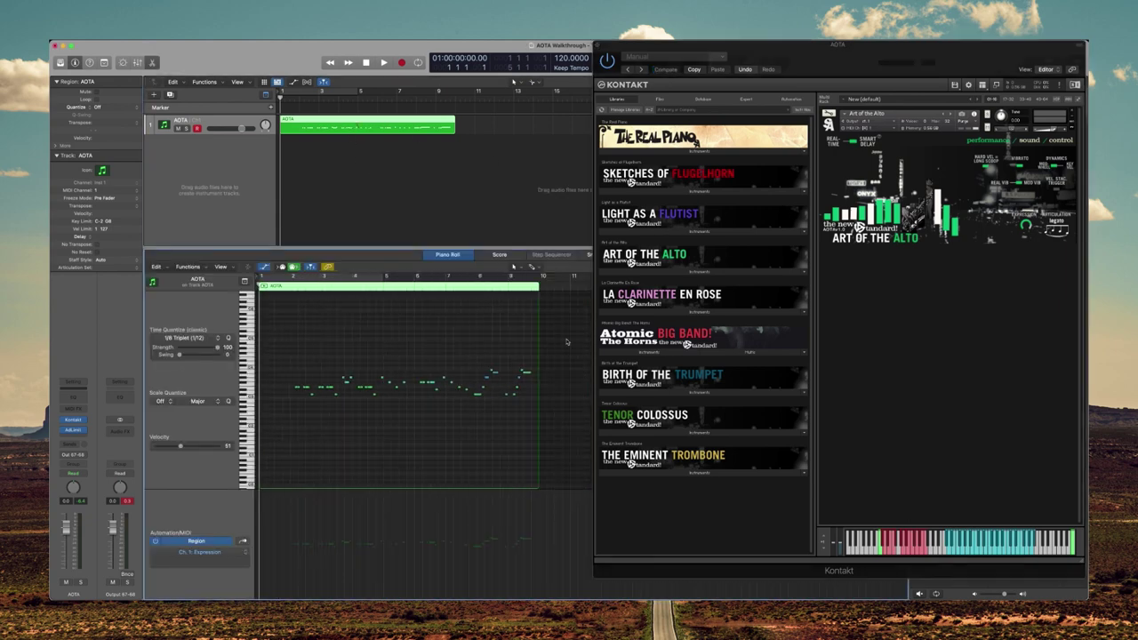
{"action": "left_click_drag", "start_coordinate": [566, 338], "coordinate": [263, 453]}
{"action": "left_click", "coordinate": [191, 338]}
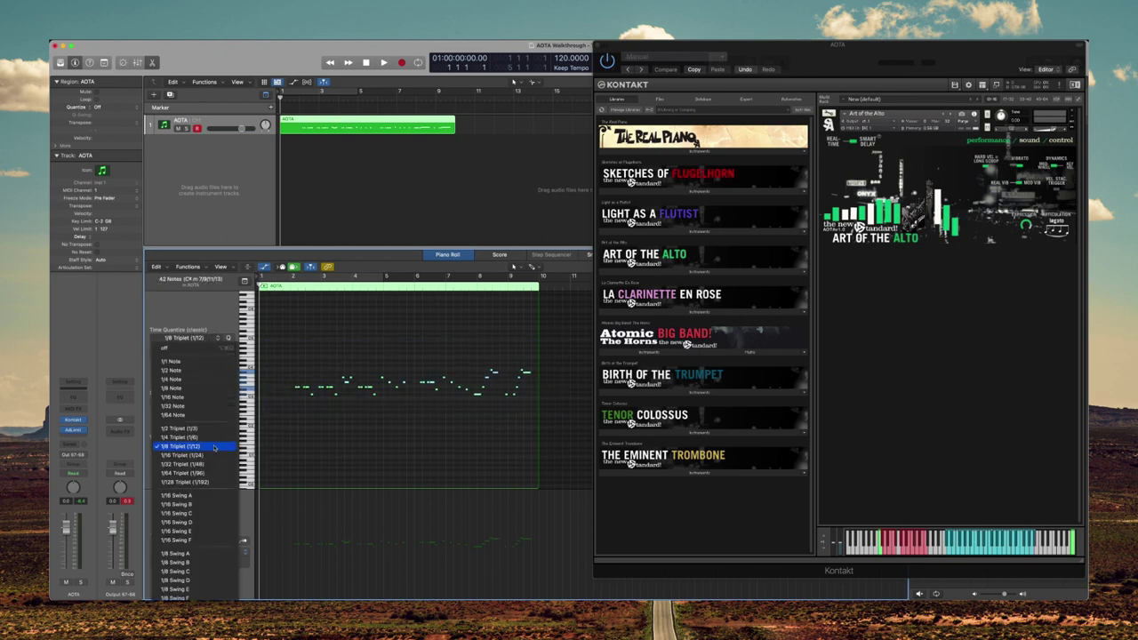
{"action": "left_click", "coordinate": [213, 448]}
Force the repeated-note phrases and the short high phrase in bars 2 to 4 to legato, phrase by phrase.
{"action": "key", "text": "super+Right"}
{"action": "key", "text": "super+Right"}
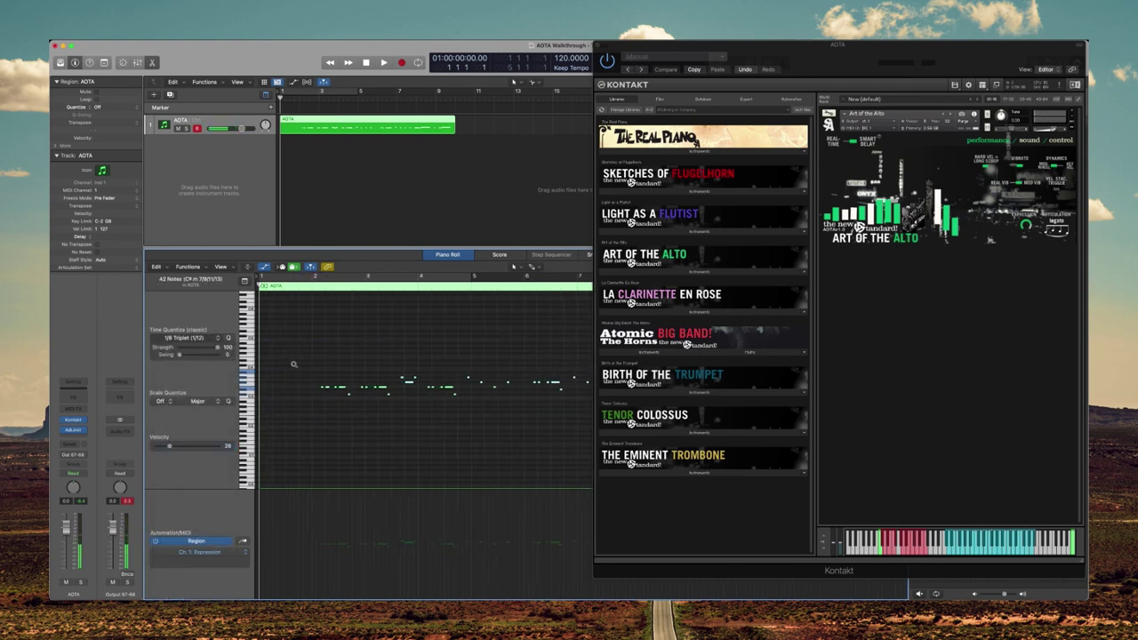
{"action": "left_click_drag", "start_coordinate": [304, 367], "coordinate": [363, 398]}
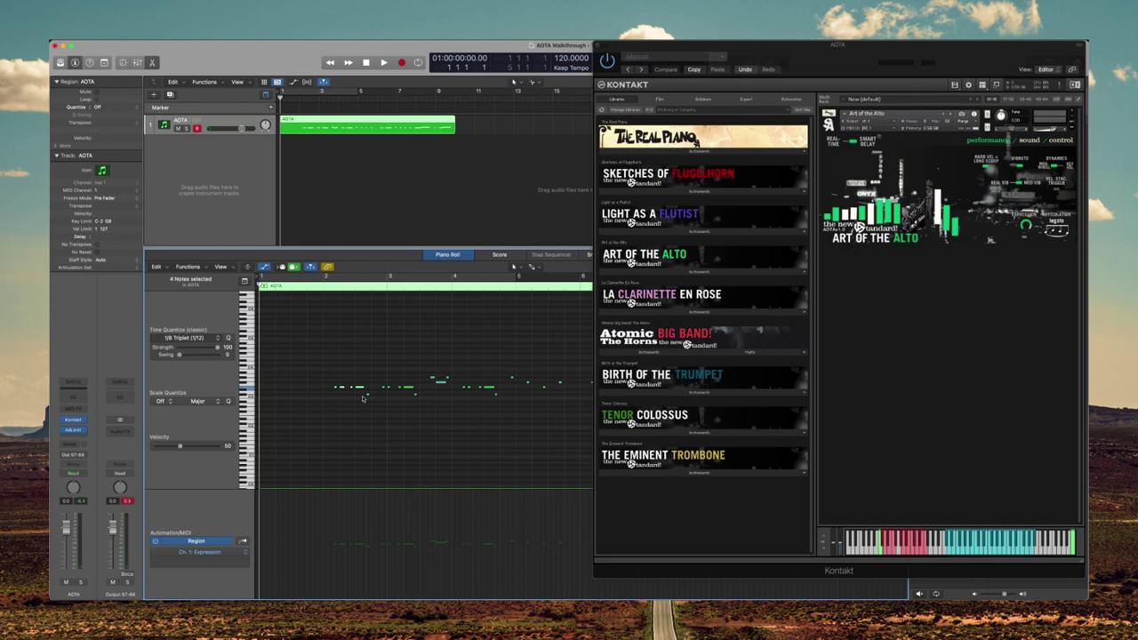
{"action": "key", "text": "shift+backslash"}
{"action": "left_click", "coordinate": [397, 388]}
{"action": "left_click", "coordinate": [441, 386]}
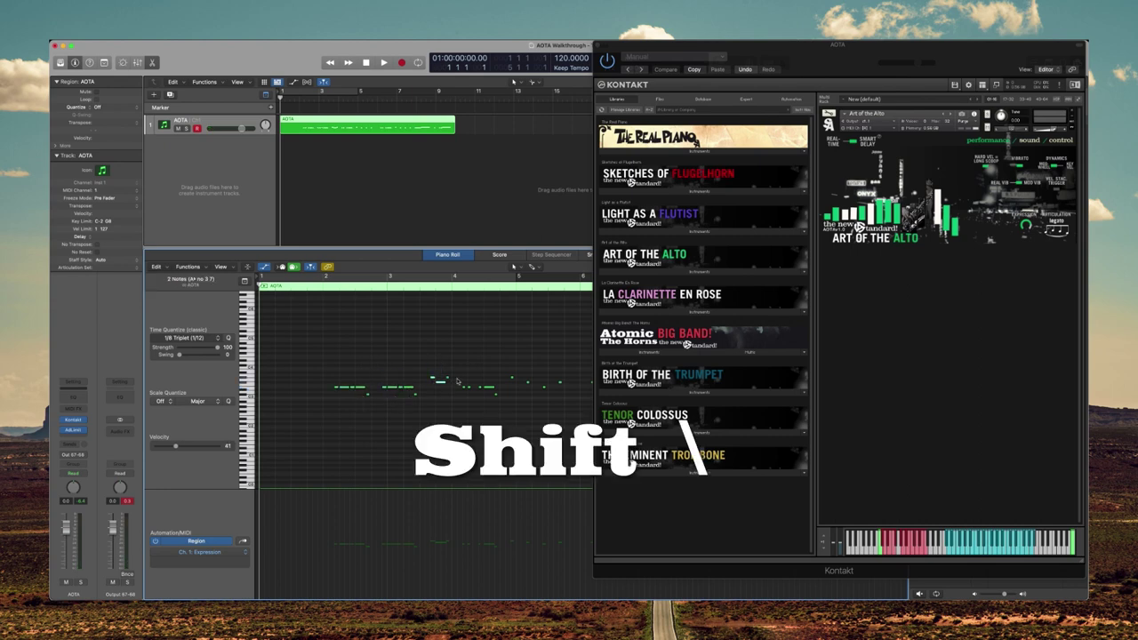
{"action": "left_click_drag", "start_coordinate": [458, 377], "coordinate": [509, 391]}
Force the rising note groups in bars 8 and 9 to legato.
{"action": "scroll", "coordinate": [484, 395], "scroll_direction": "right", "scroll_amount": 3}
{"action": "scroll", "coordinate": [498, 391], "scroll_direction": "right", "scroll_amount": 4}
{"action": "left_click_drag", "start_coordinate": [442, 359], "coordinate": [472, 407]}
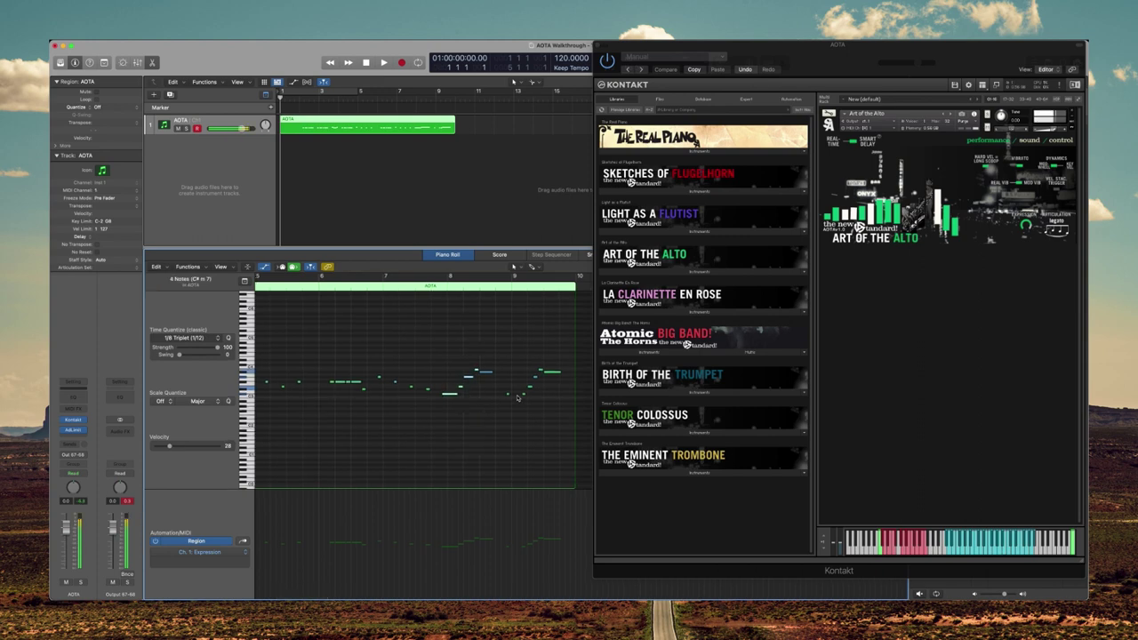
{"action": "left_click_drag", "start_coordinate": [521, 360], "coordinate": [541, 411]}
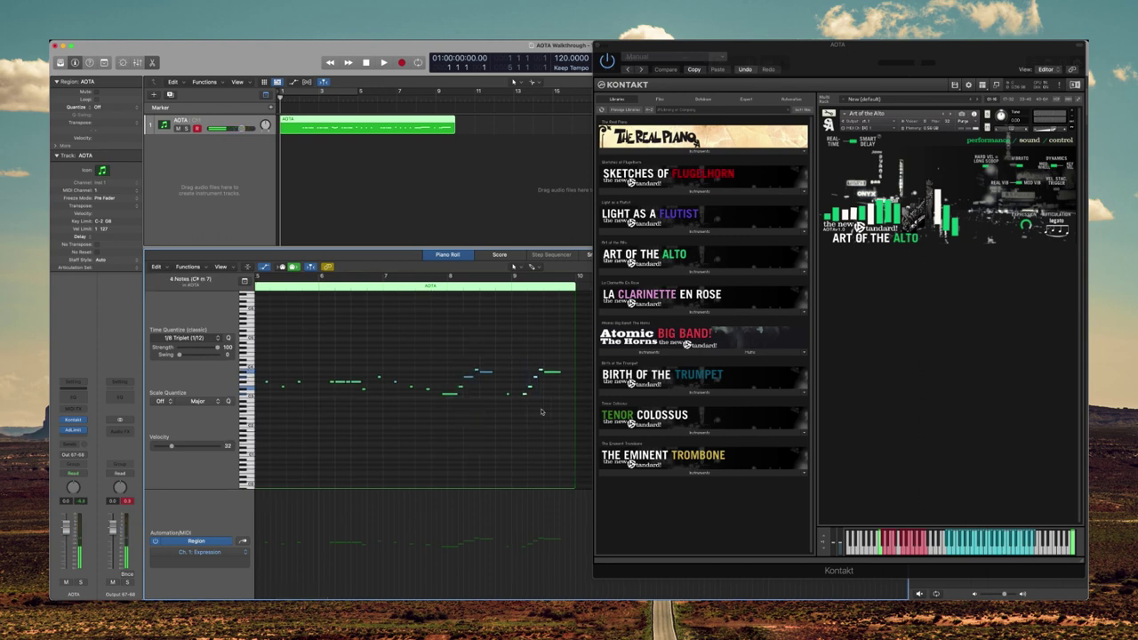
Play the region back, and shorten the final long note in bar 9 and the low held note near bar 8.
{"action": "key", "text": "space"}
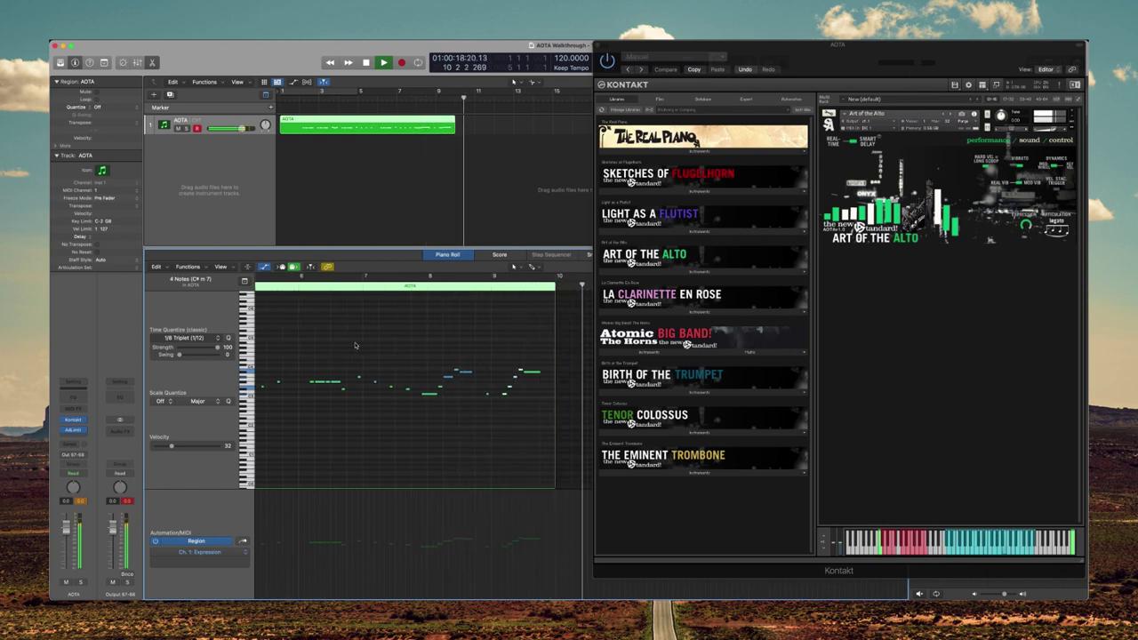
{"action": "key", "text": "space"}
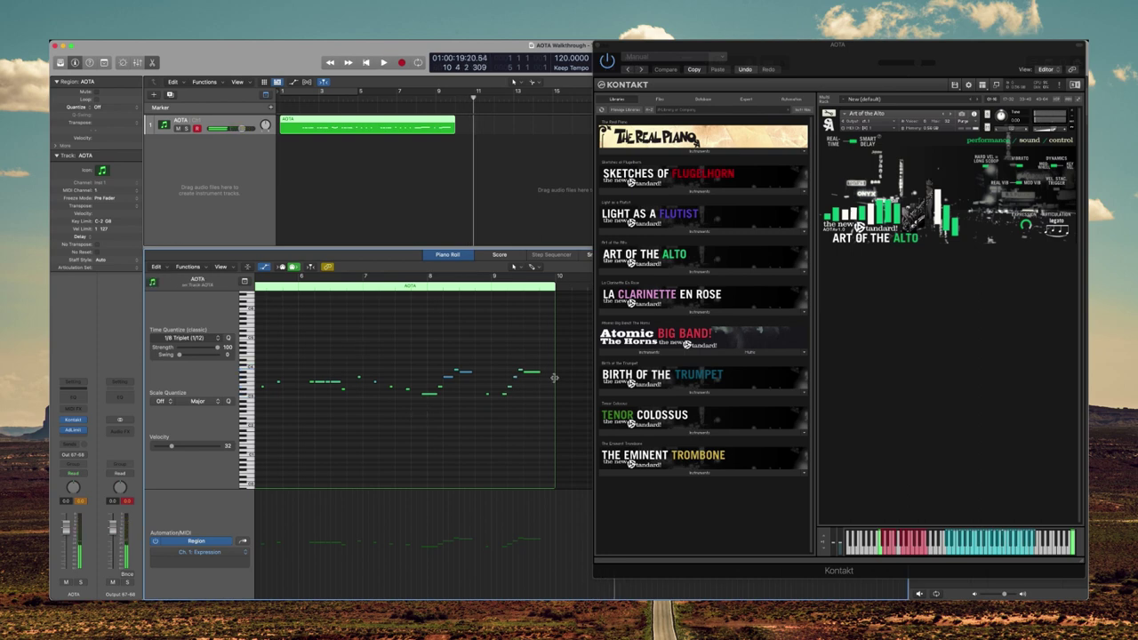
{"action": "left_click", "coordinate": [536, 371]}
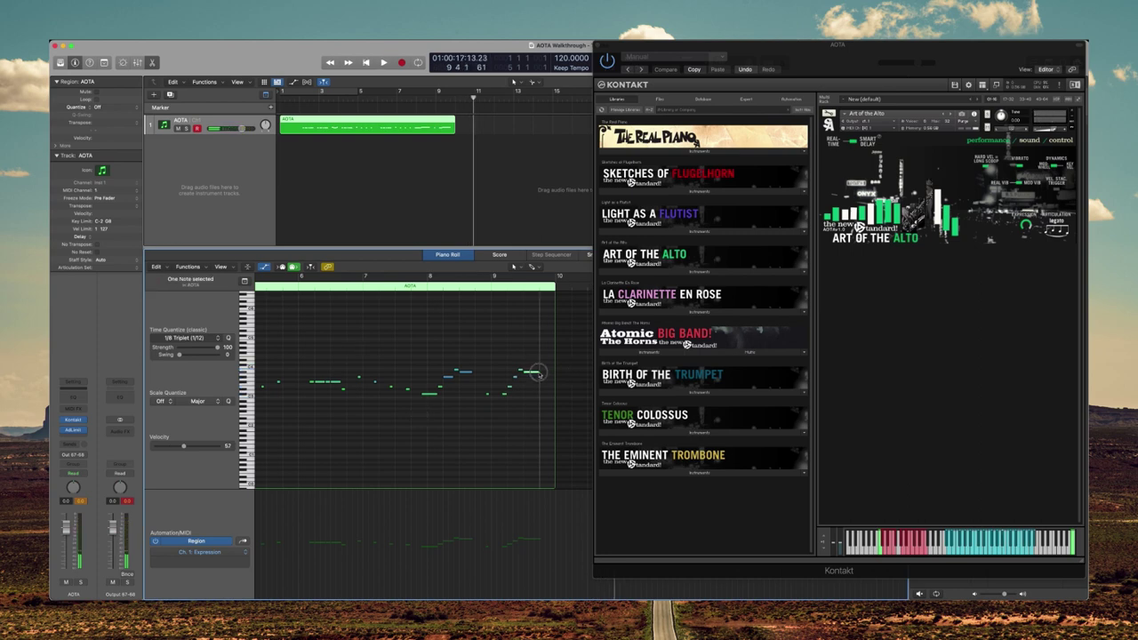
{"action": "left_click", "coordinate": [429, 394]}
Audition the opening phrases of the region, starting playback from about bar 2.
{"action": "scroll", "coordinate": [411, 389], "scroll_direction": "left", "scroll_amount": 1}
{"action": "scroll", "coordinate": [408, 388], "scroll_direction": "left", "scroll_amount": 5}
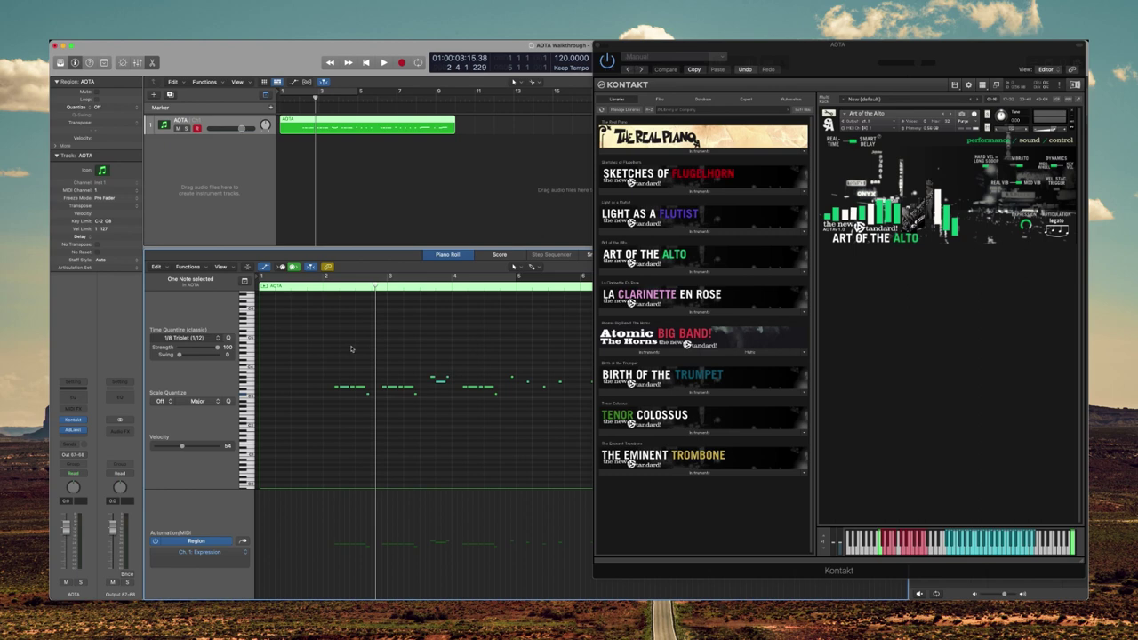
{"action": "left_click", "coordinate": [329, 291]}
{"action": "key", "text": "space"}
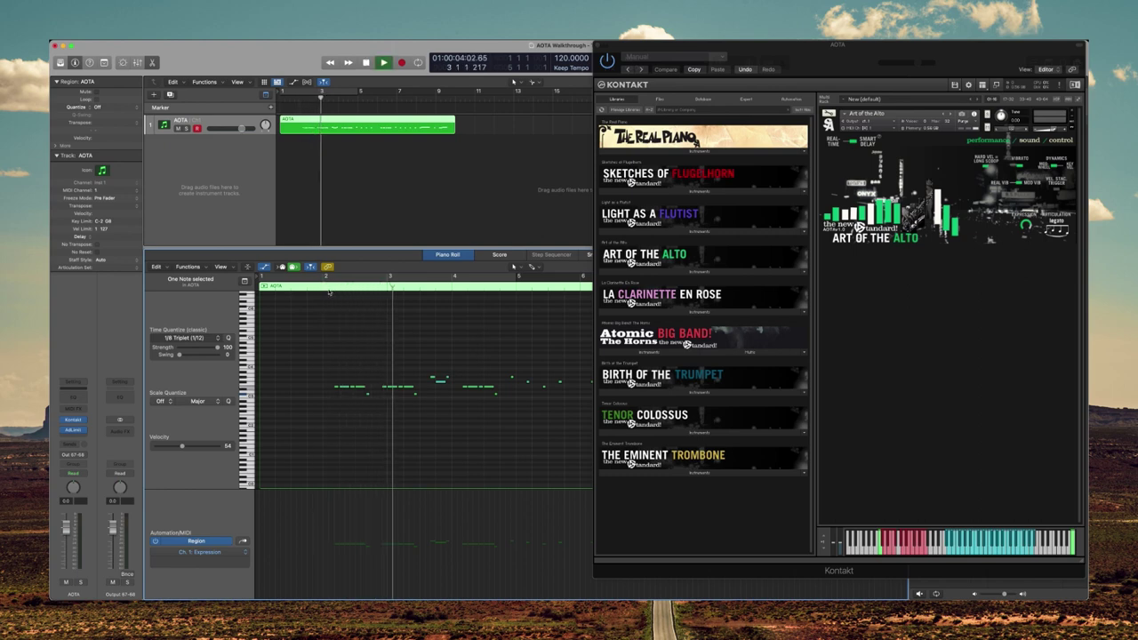
{"action": "key", "text": "space"}
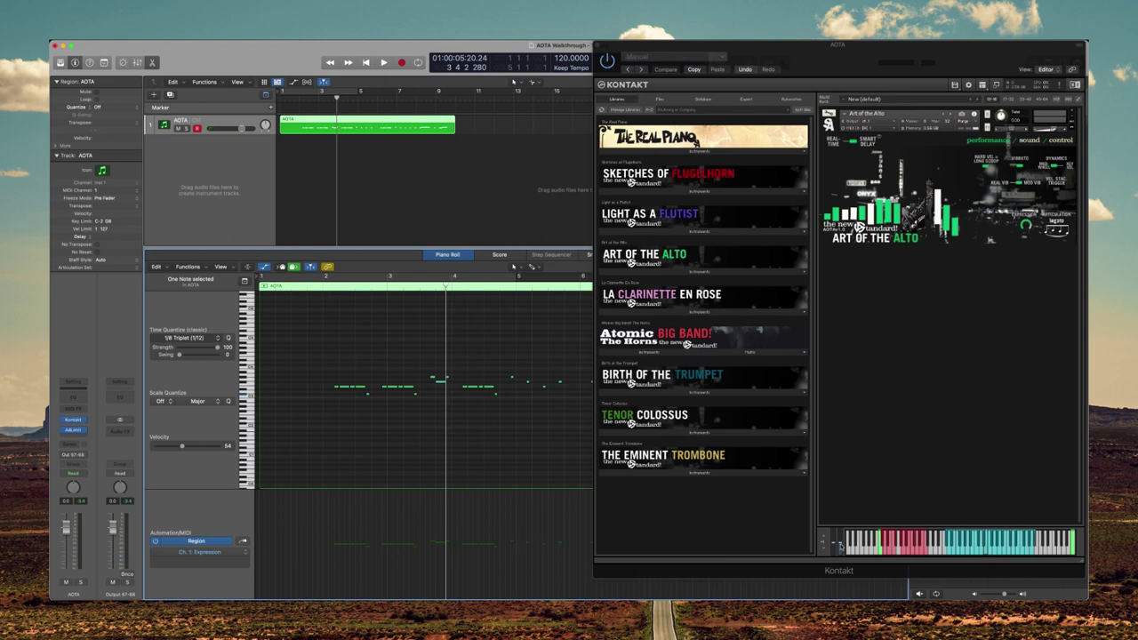
Show the region's Modulation automation, add a point just before bar 2 lowered to the minimum, and play the region back.
{"action": "left_click", "coordinate": [211, 570]}
{"action": "mouse_move", "coordinate": [240, 550]}
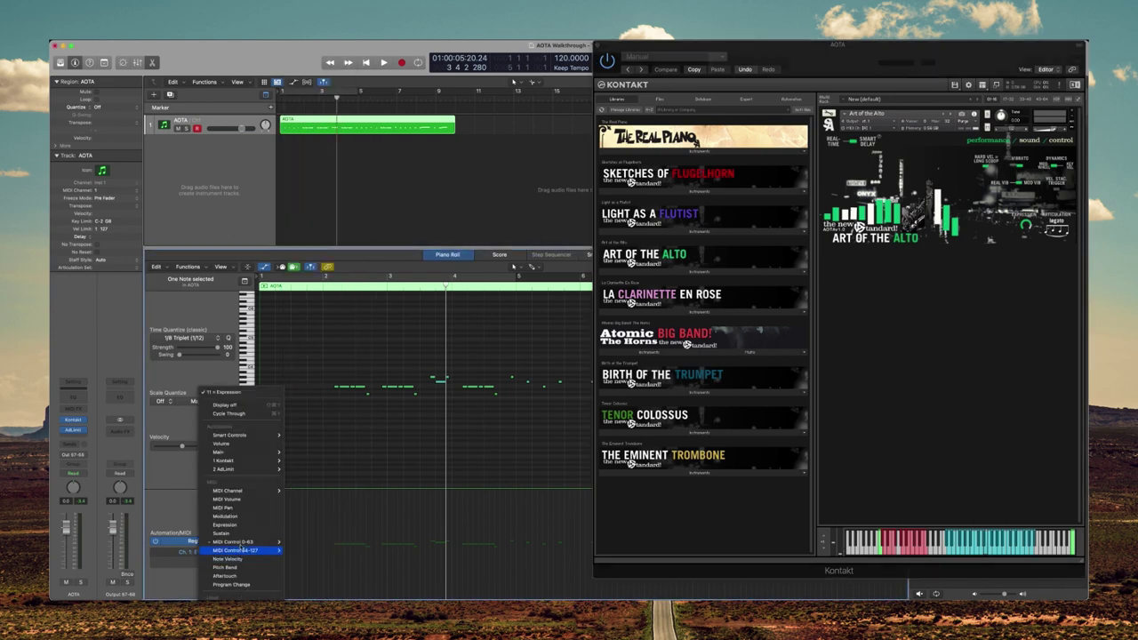
{"action": "left_click", "coordinate": [227, 525]}
{"action": "left_click", "coordinate": [318, 519]}
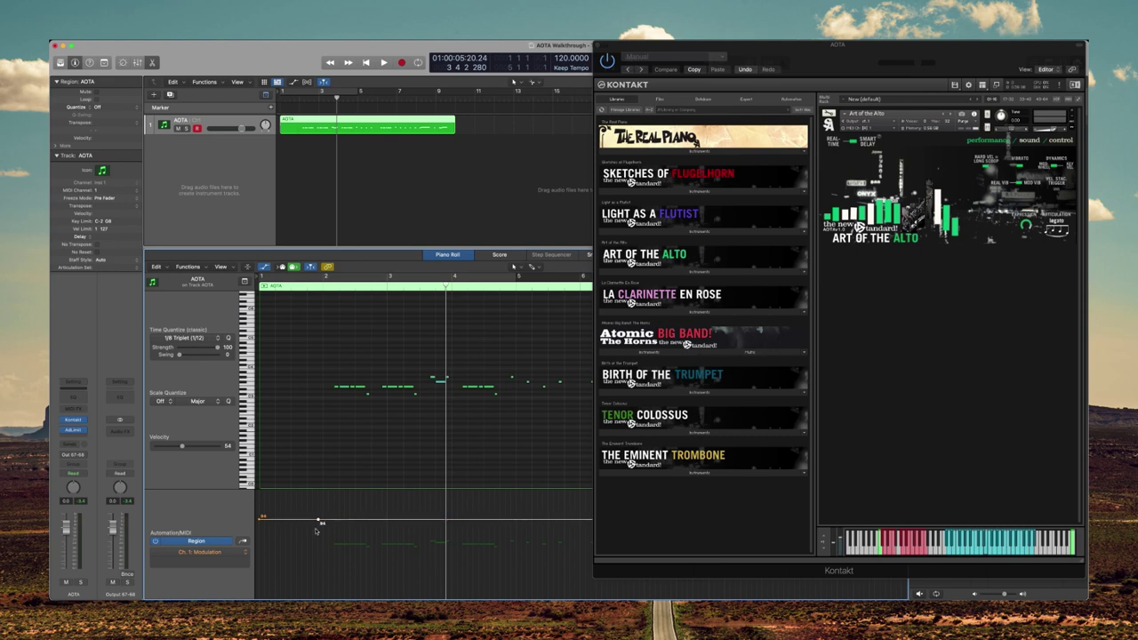
{"action": "left_click_drag", "start_coordinate": [318, 522], "coordinate": [318, 591]}
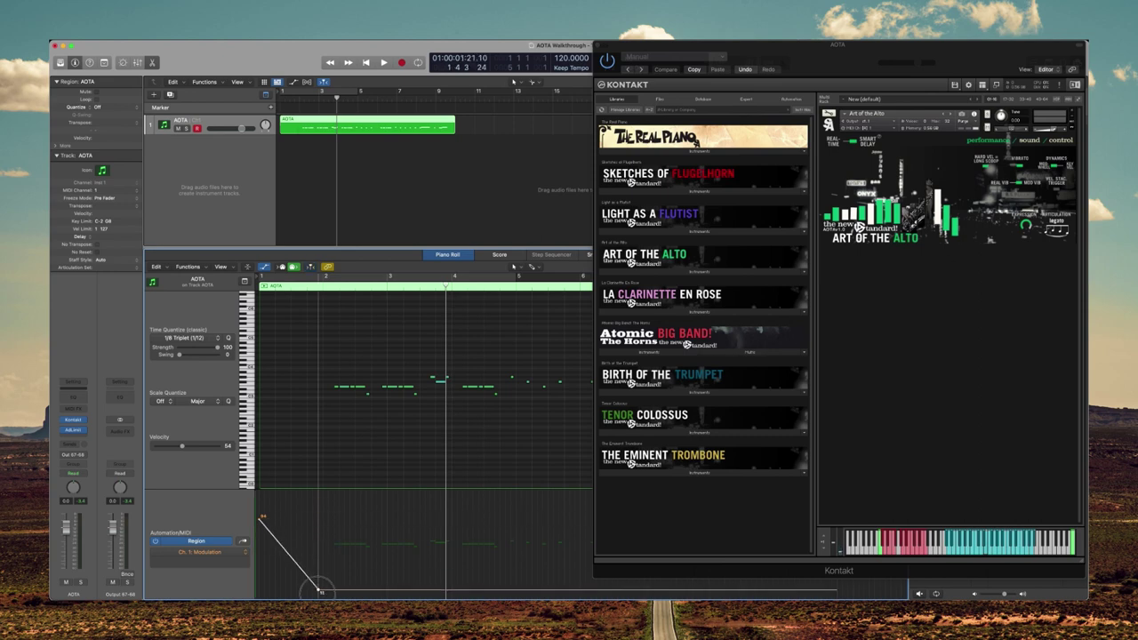
{"action": "key", "text": "space"}
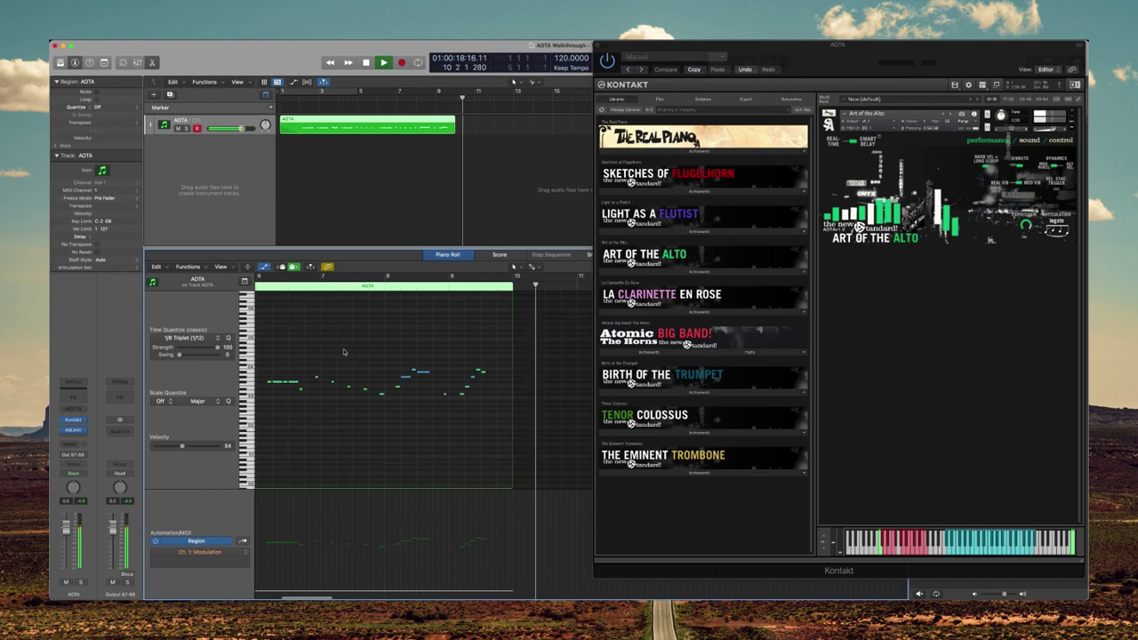
{"action": "key", "text": "space"}
Raise the Modulation point just before bar 2 to near maximum and play the region back.
{"action": "left_click_drag", "start_coordinate": [261, 516], "coordinate": [322, 492]}
{"action": "key", "text": "space"}
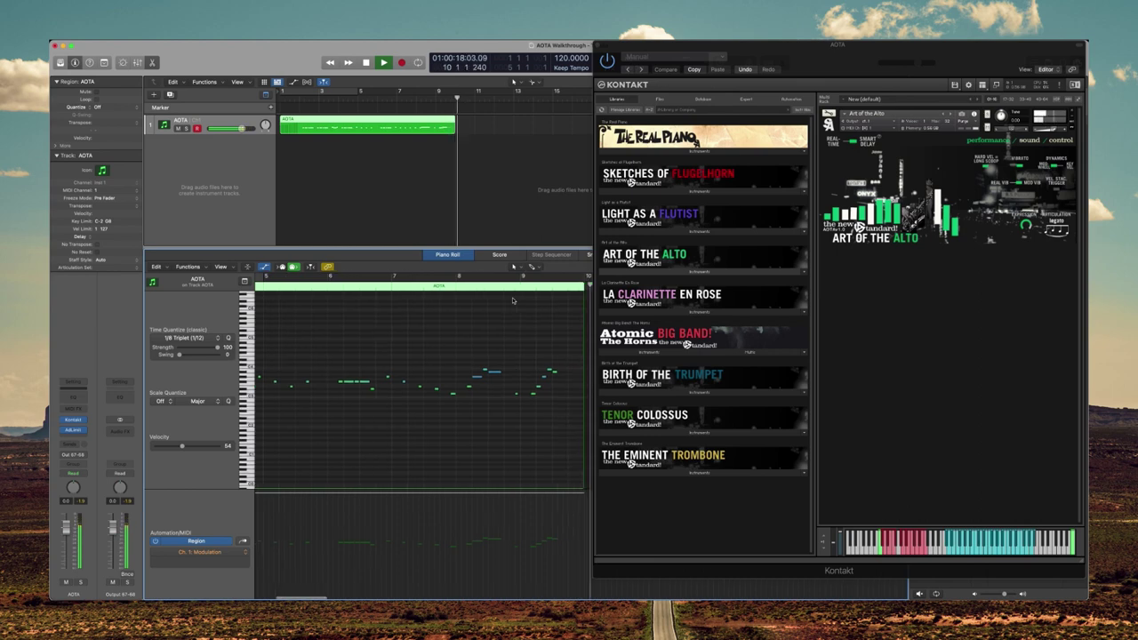
{"action": "key", "text": "space"}
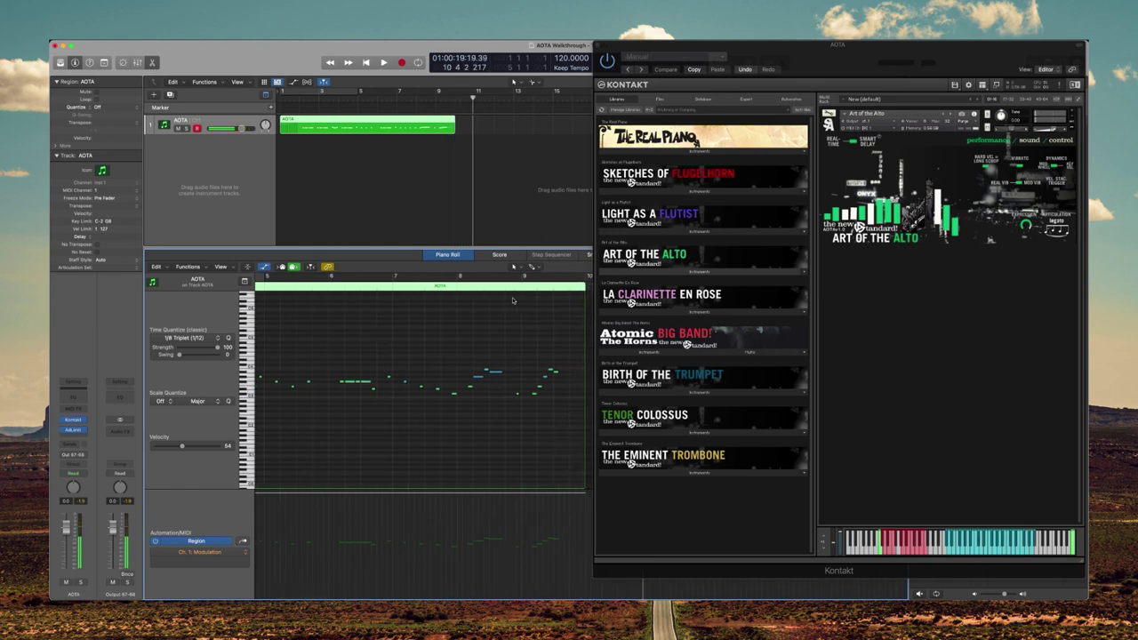
Add a short low keyswitch note at bar 2, beneath the melody in the Piano Roll.
{"action": "scroll", "coordinate": [521, 329], "scroll_direction": "left", "scroll_amount": 10}
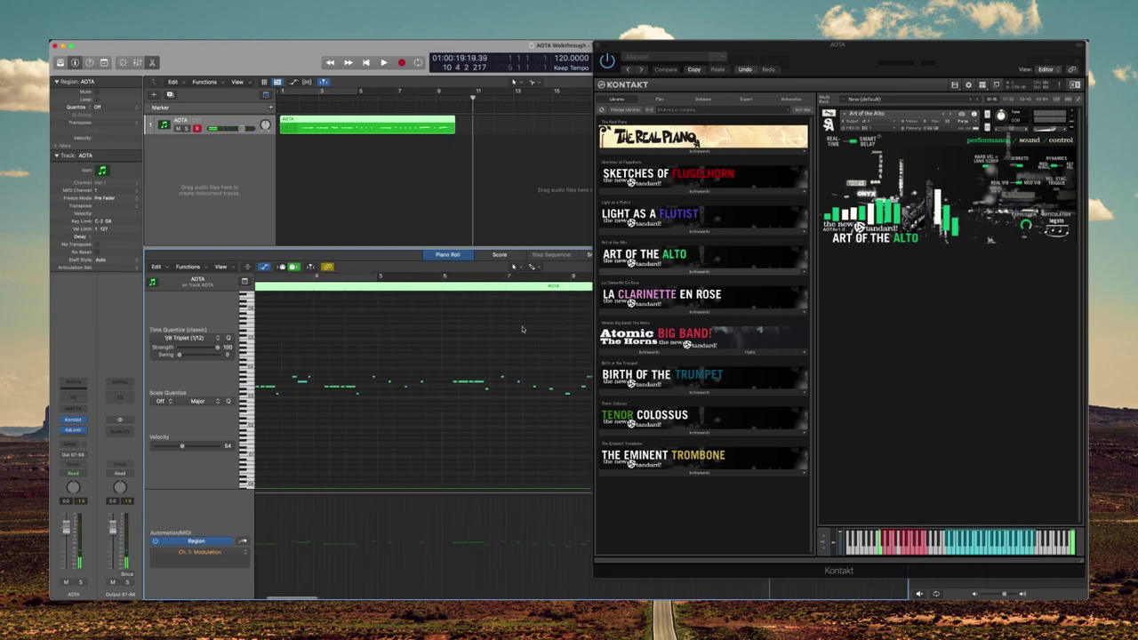
{"action": "scroll", "coordinate": [316, 467], "scroll_direction": "down", "scroll_amount": 1}
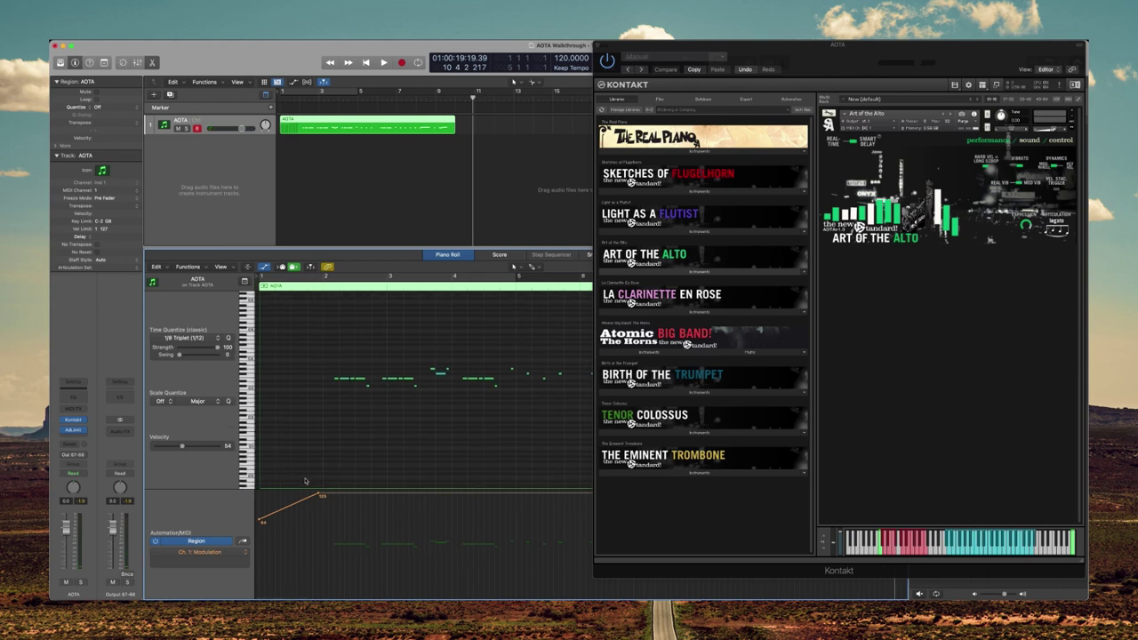
{"action": "left_click", "coordinate": [325, 476]}
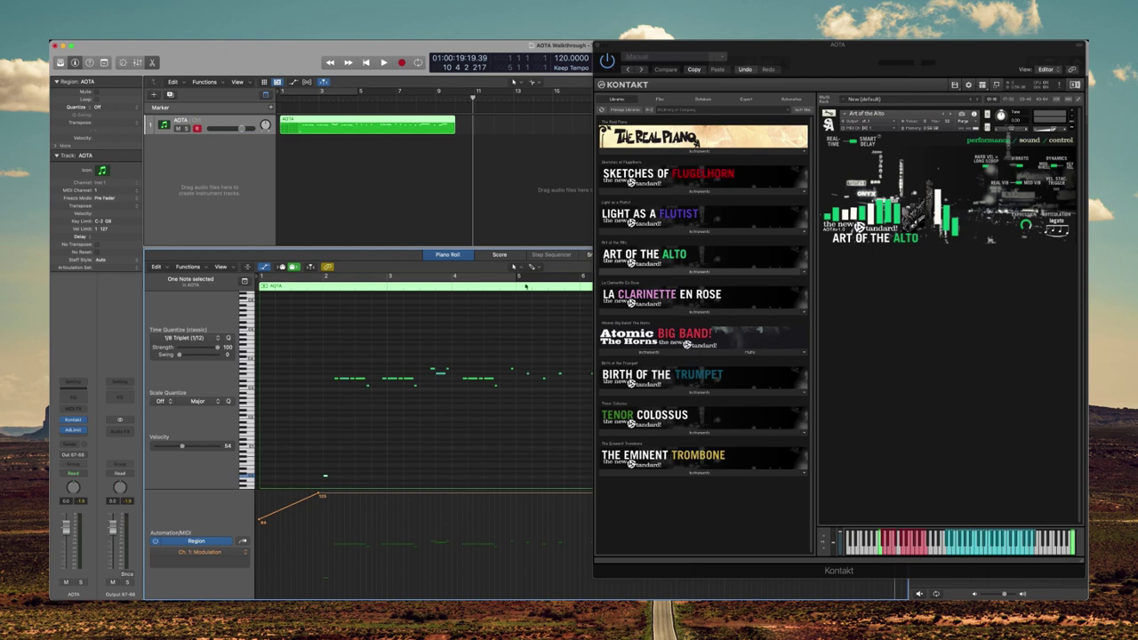
Audition the short notes from just before bar 5.
{"action": "left_click", "coordinate": [506, 287]}
{"action": "key", "text": "space"}
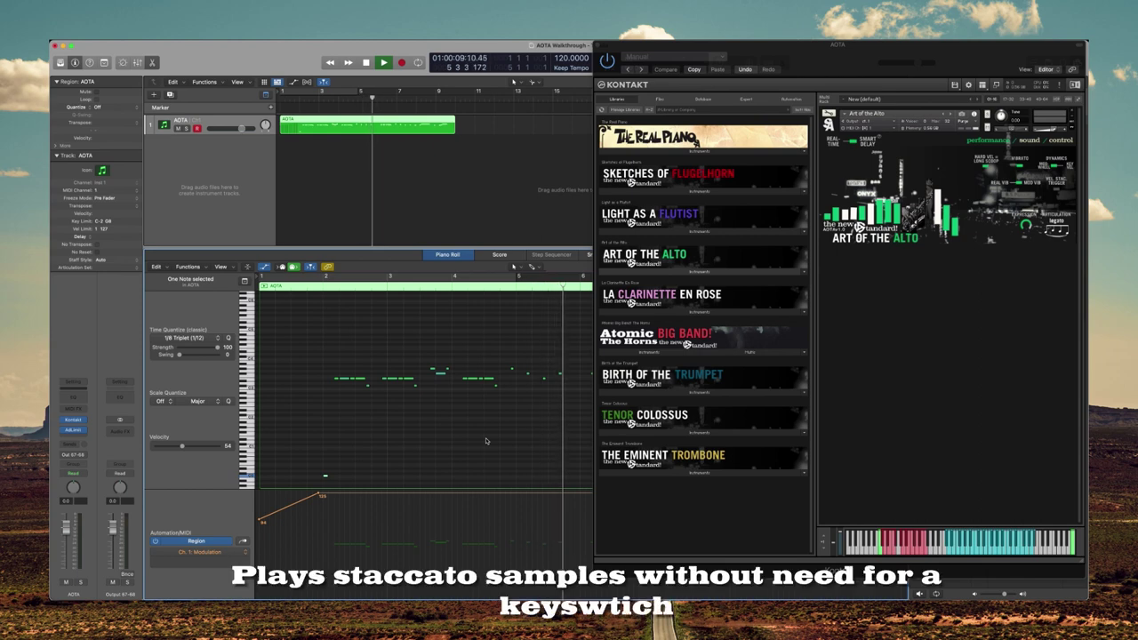
{"action": "key", "text": "space"}
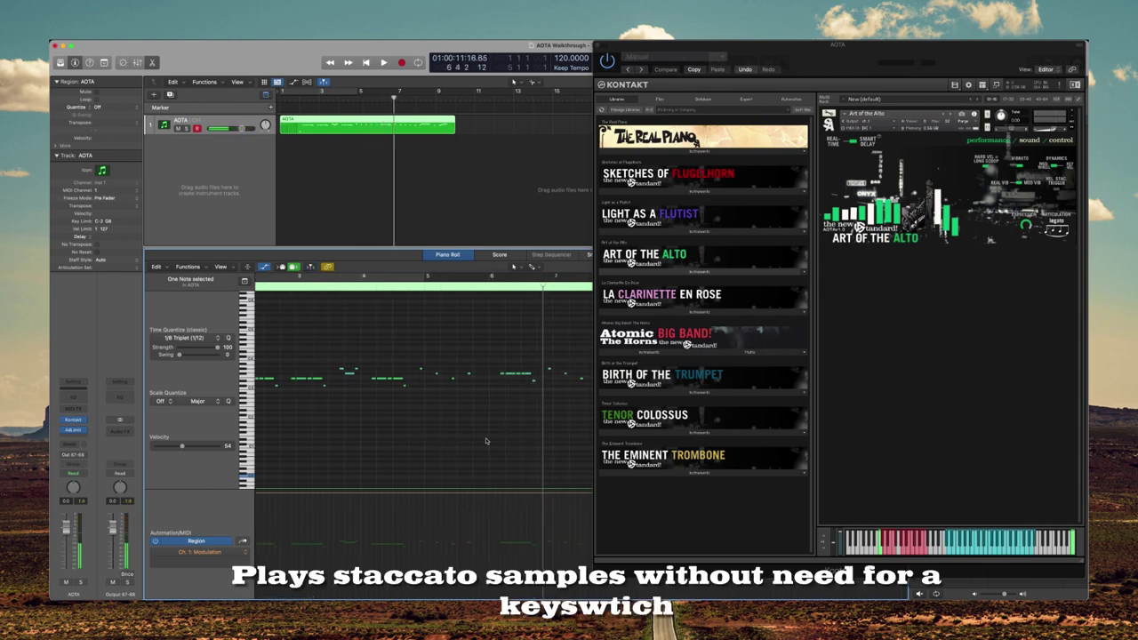
Lengthen the short high note at bar 5 to about a quarter of a bar and play from just before it.
{"action": "left_click", "coordinate": [421, 368]}
{"action": "left_click_drag", "start_coordinate": [422, 368], "coordinate": [436, 375]}
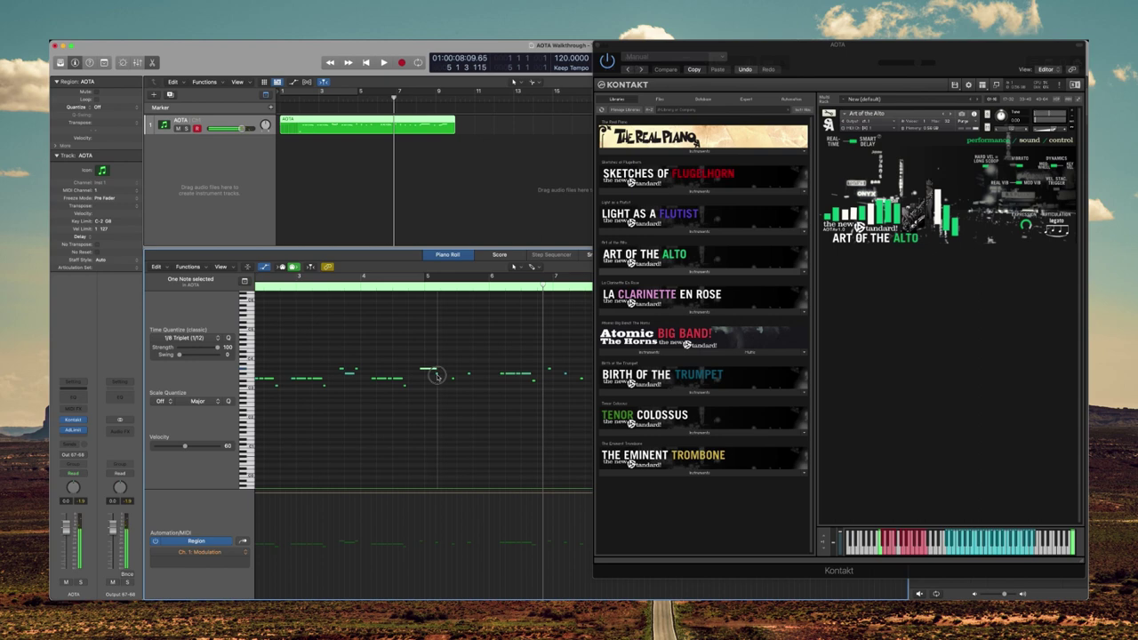
{"action": "double_click", "coordinate": [412, 285]}
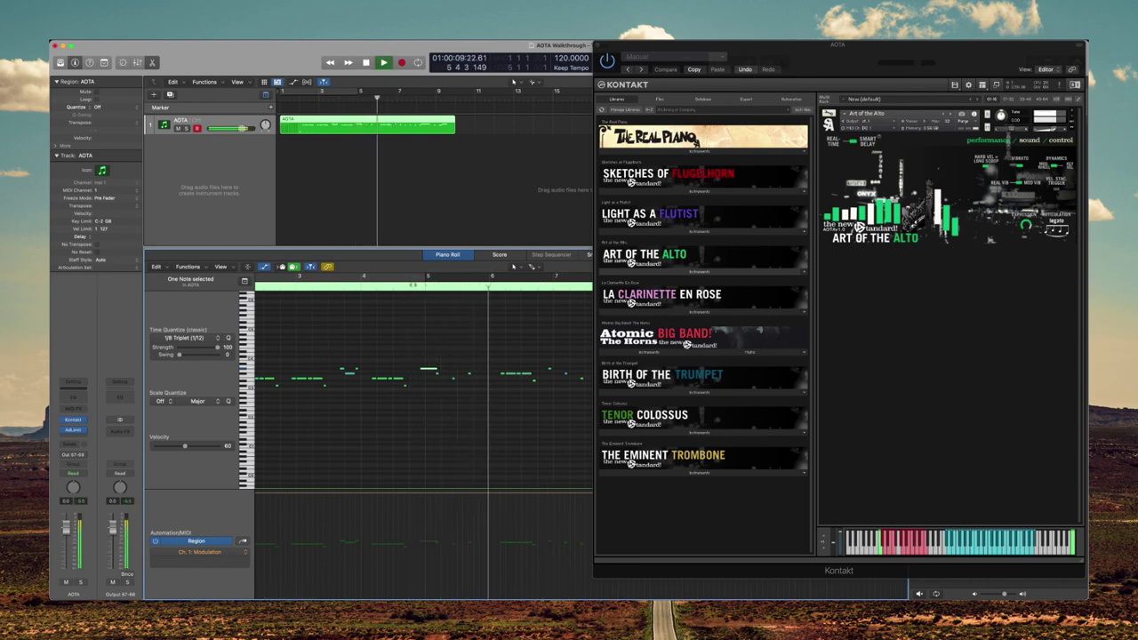
Shorten the high note at bar 5 again and lower the Modulation line from bar 2 onward to about mid-range.
{"action": "key", "text": "space"}
{"action": "left_click", "coordinate": [432, 369]}
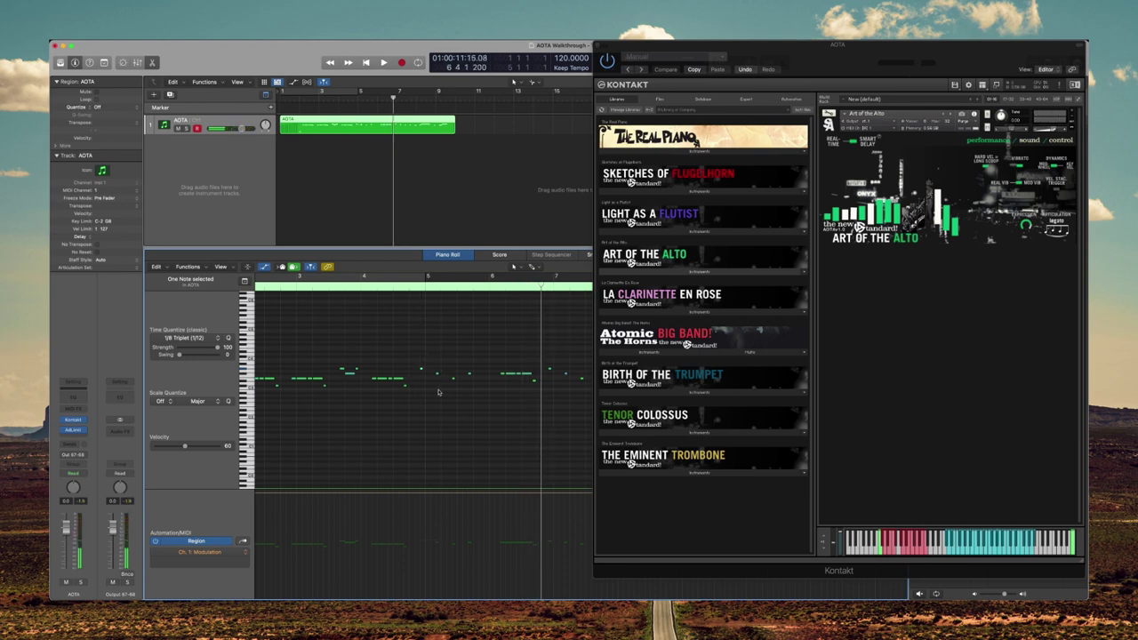
{"action": "key", "text": "super+Left"}
{"action": "key", "text": "super+Left"}
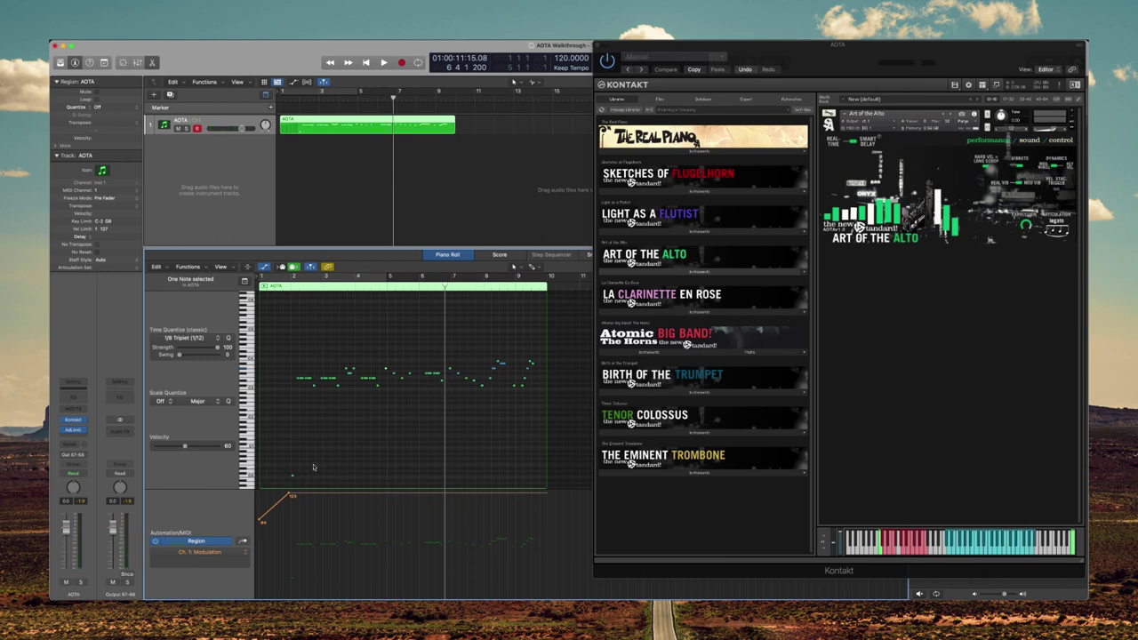
{"action": "left_click_drag", "start_coordinate": [292, 496], "coordinate": [292, 541]}
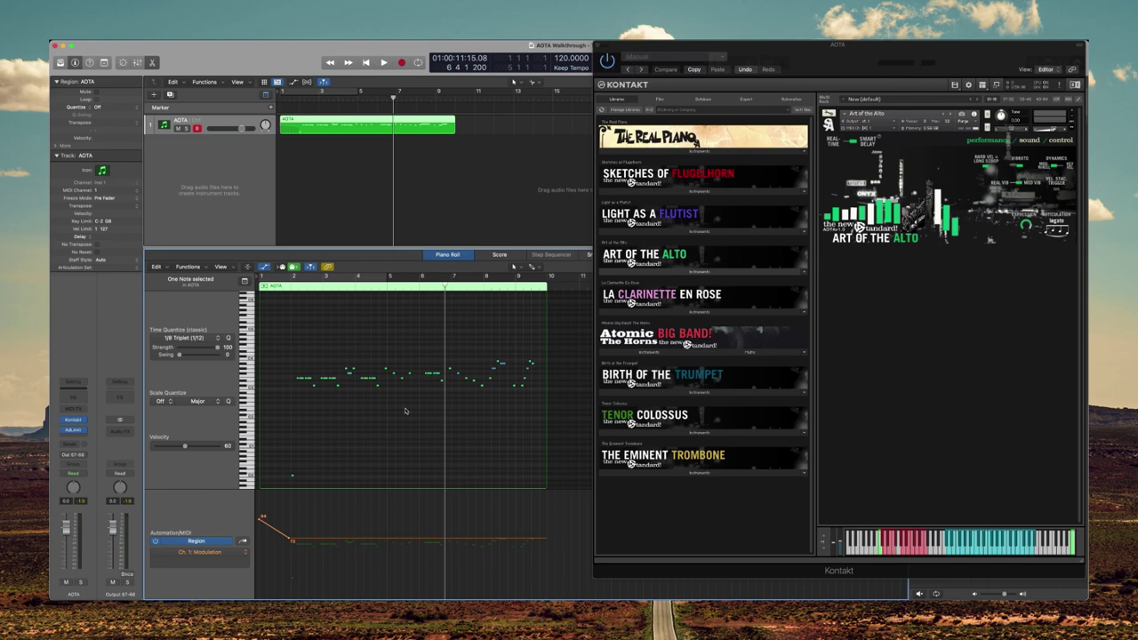
{"action": "scroll", "coordinate": [405, 411], "scroll_direction": "up", "scroll_amount": 2}
{"action": "scroll", "coordinate": [406, 410], "scroll_direction": "right", "scroll_amount": 1}
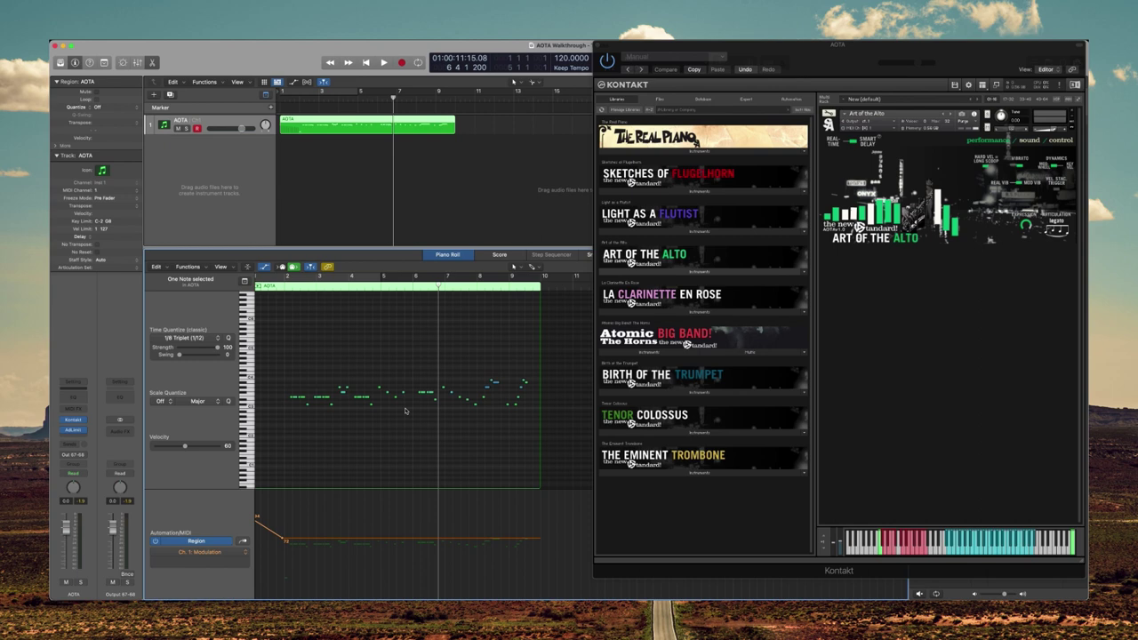
Move the plug-in window clear of the project's control bar and audition the region with the metronome temporarily on.
{"action": "left_click_drag", "start_coordinate": [708, 46], "coordinate": [711, 93]}
{"action": "left_click", "coordinate": [783, 63]}
{"action": "key", "text": "space"}
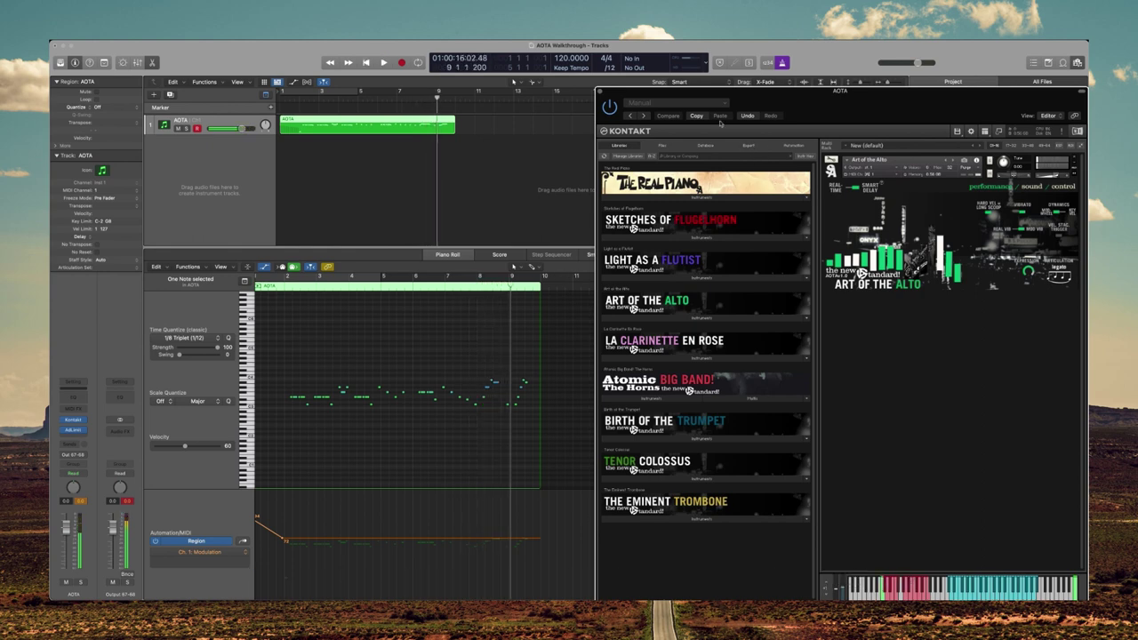
{"action": "left_click", "coordinate": [787, 62]}
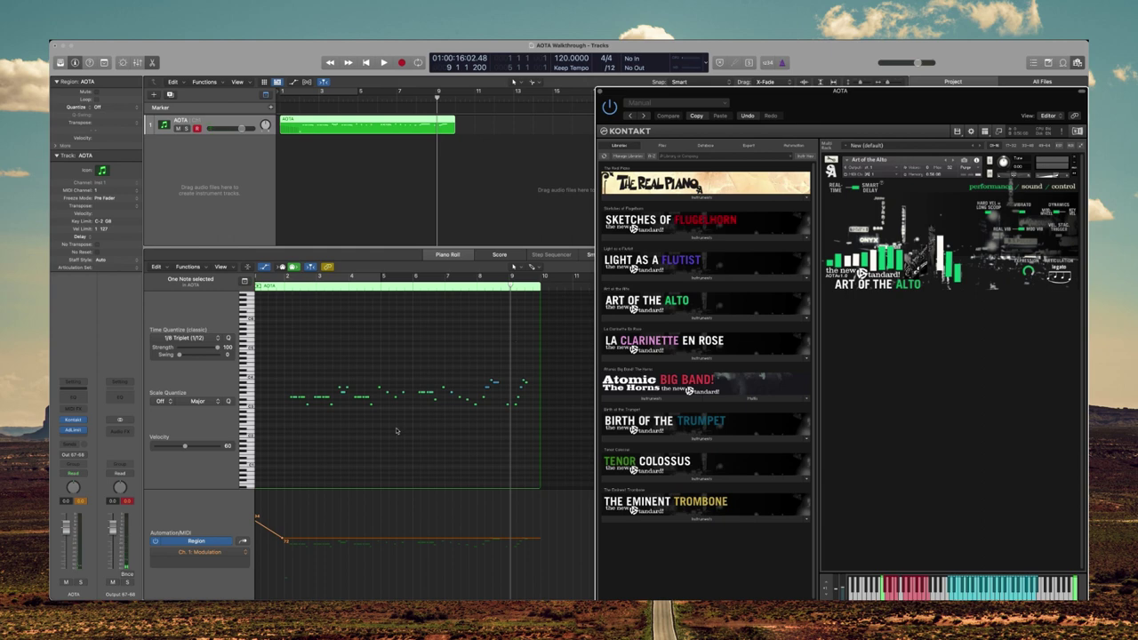
Lower the AOTA channel's volume fader slightly.
{"action": "scroll", "coordinate": [396, 431], "scroll_direction": "up", "scroll_amount": 3}
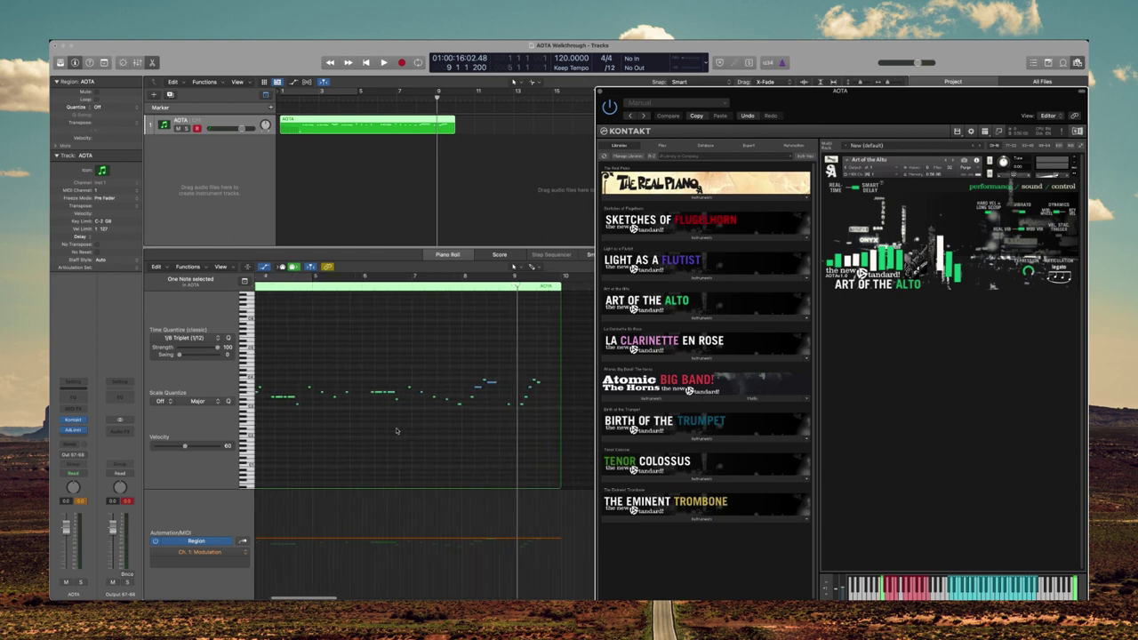
{"action": "left_click_drag", "start_coordinate": [65, 527], "coordinate": [64, 536]}
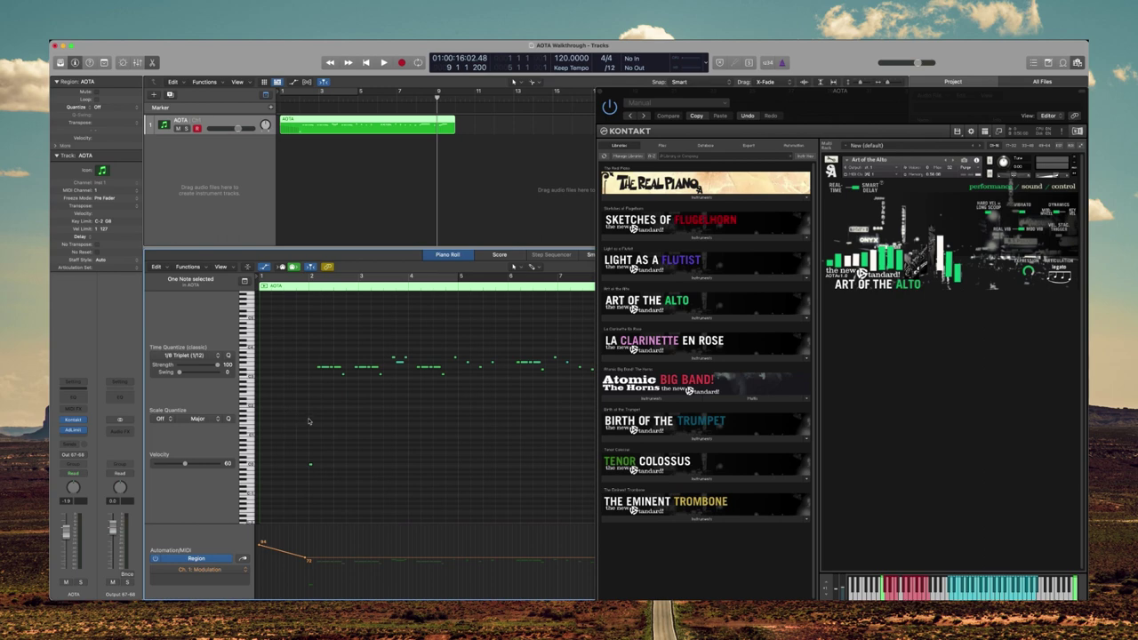
Add a staccato keyswitch note just before bar 5 and audition the short notes from there.
{"action": "scroll", "coordinate": [308, 418], "scroll_direction": "up", "scroll_amount": 3}
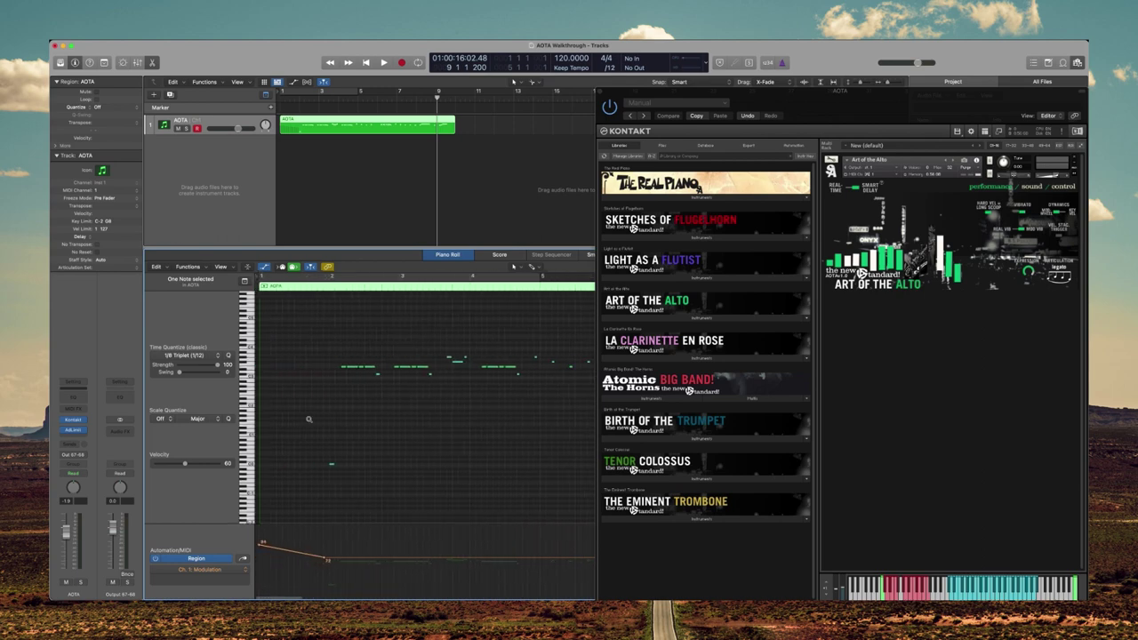
{"action": "scroll", "coordinate": [309, 420], "scroll_direction": "up", "scroll_amount": 4}
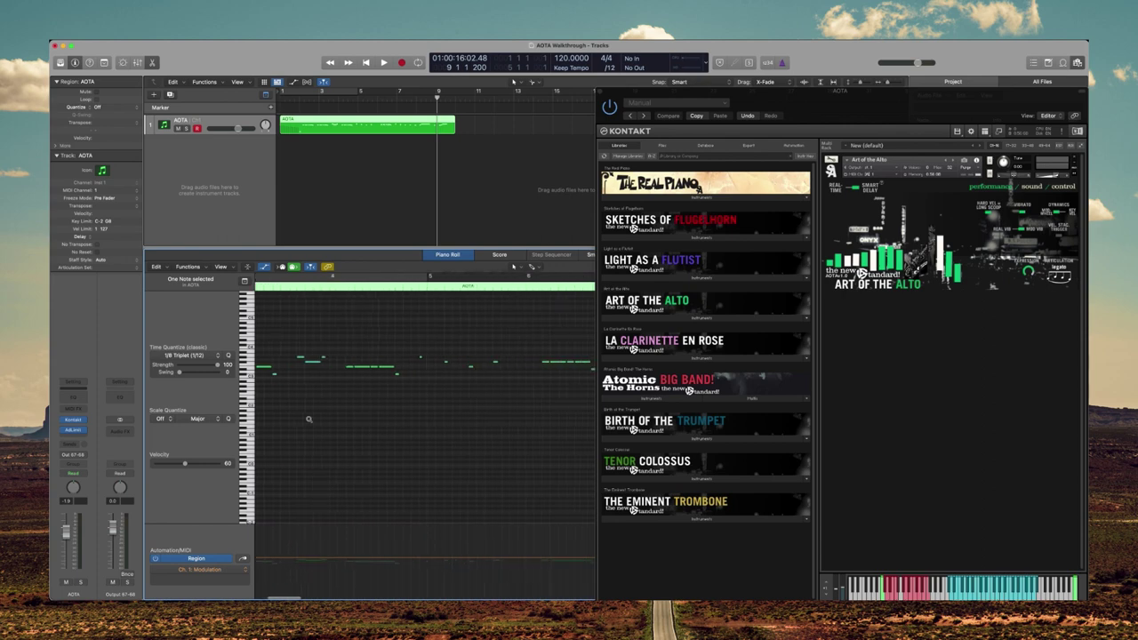
{"action": "scroll", "coordinate": [308, 420], "scroll_direction": "right", "scroll_amount": 1}
{"action": "double_click", "coordinate": [429, 287]}
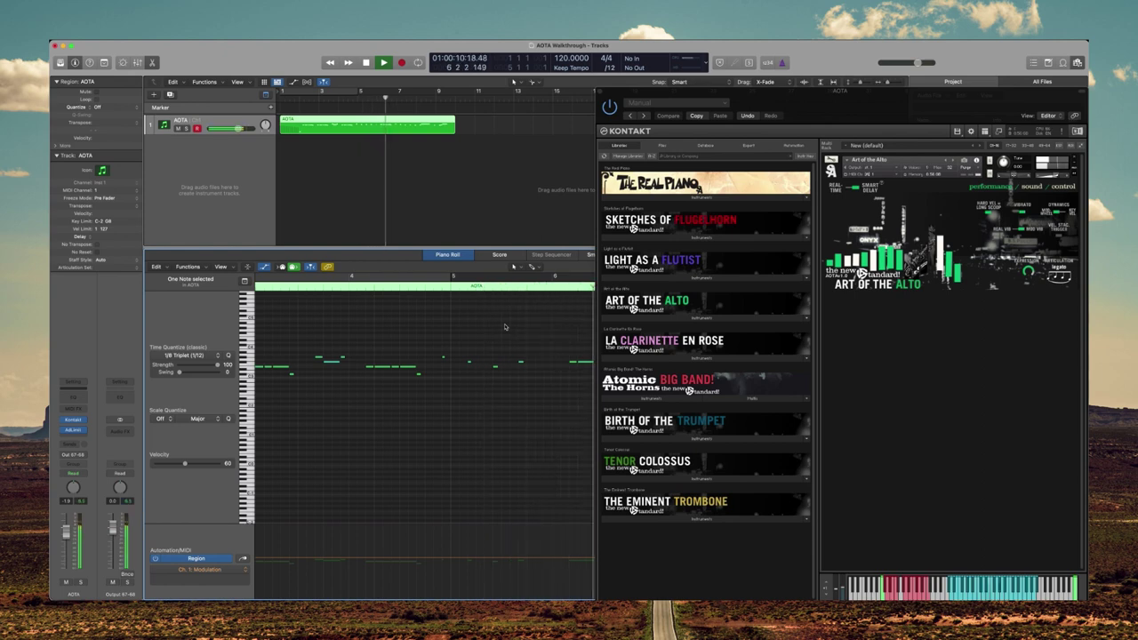
{"action": "key", "text": "space"}
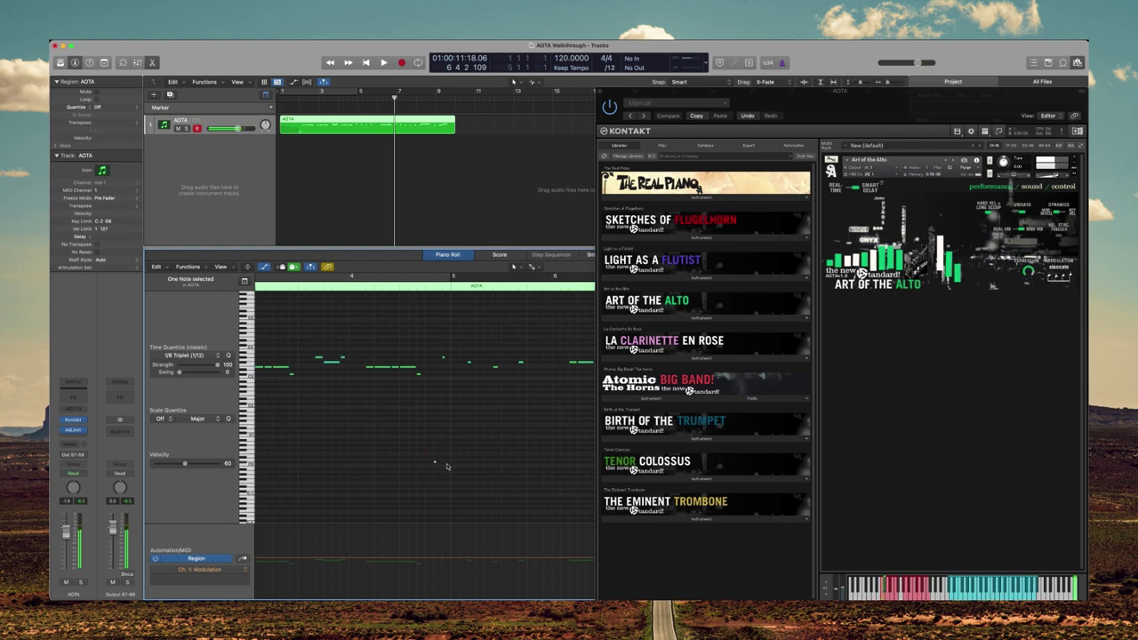
{"action": "key", "text": "space"}
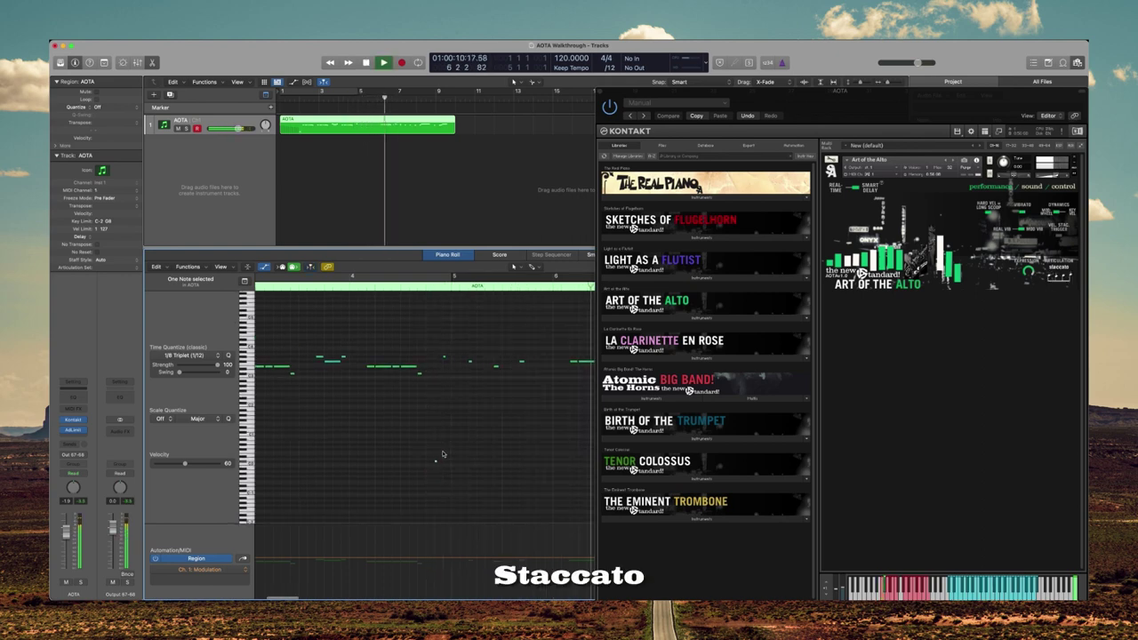
Move the staccato keyswitch to just after bar 4 and play the passage from that point.
{"action": "key", "text": "space"}
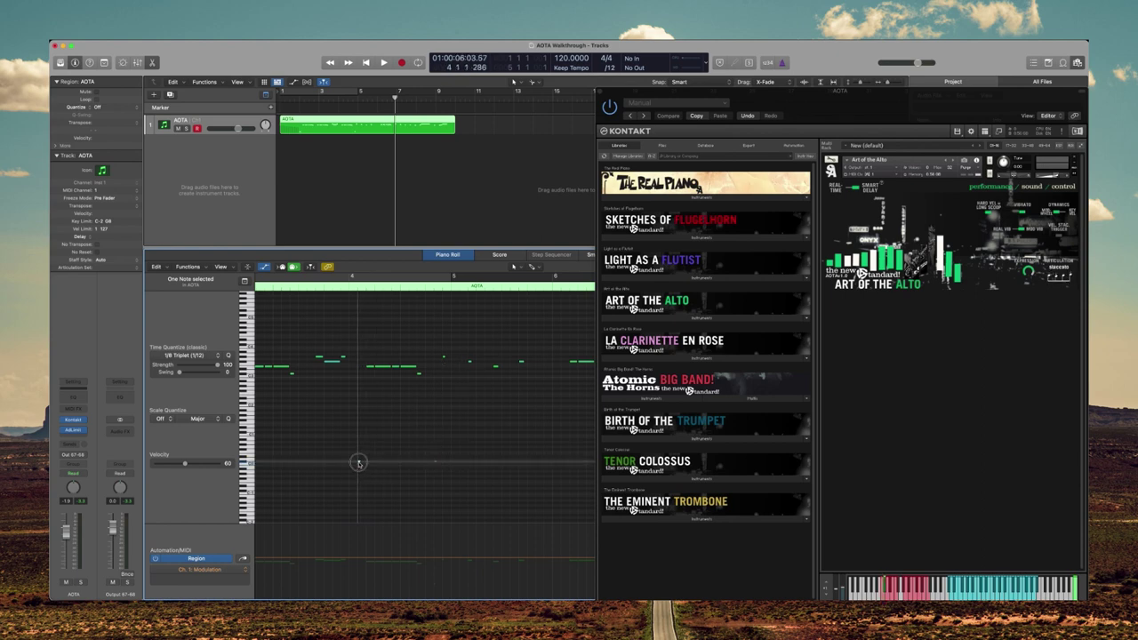
{"action": "left_click", "coordinate": [357, 290]}
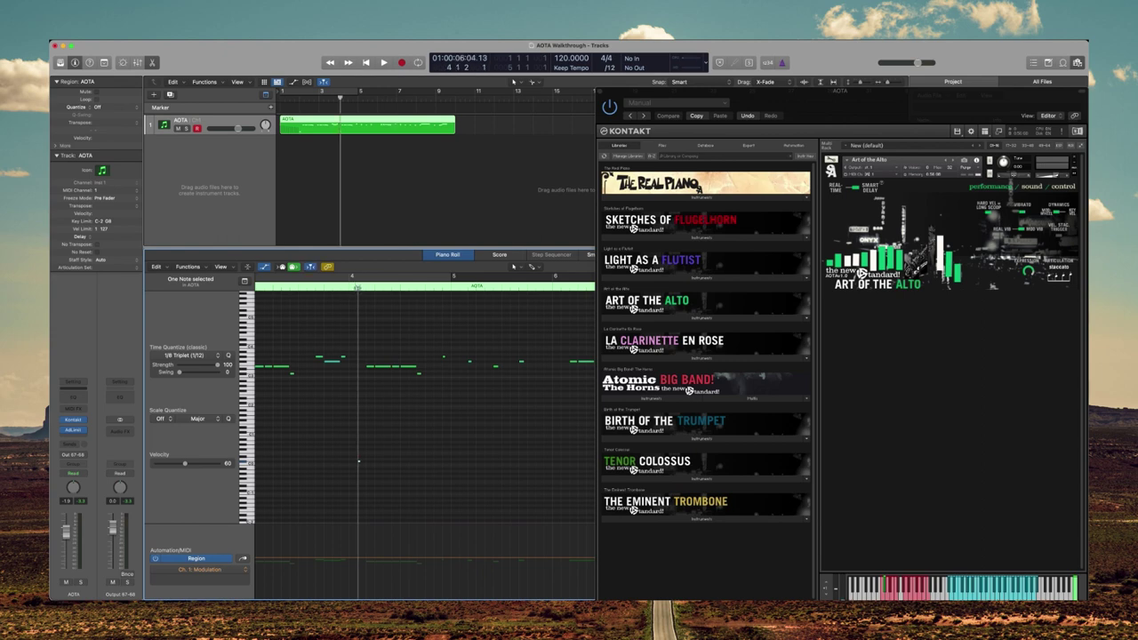
{"action": "key", "text": "space"}
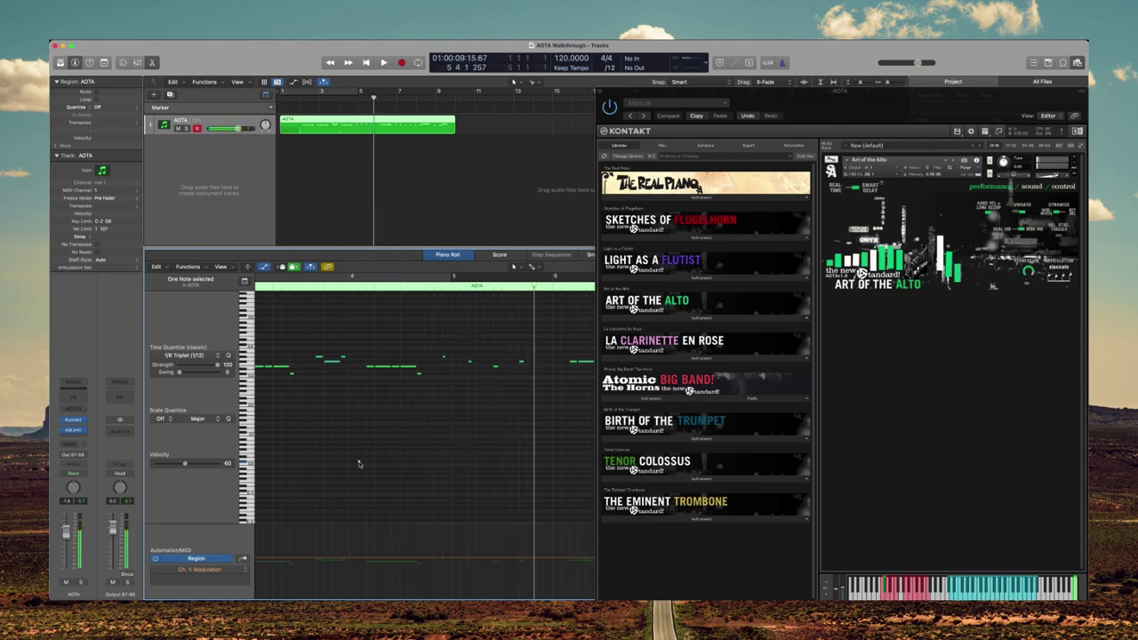
Place a staccatissimo keyswitch just before bar 5 and a legato keyswitch at bar 4, and play from bar 4.
{"action": "left_click", "coordinate": [440, 461]}
{"action": "left_click", "coordinate": [438, 462]}
{"action": "left_click", "coordinate": [350, 464]}
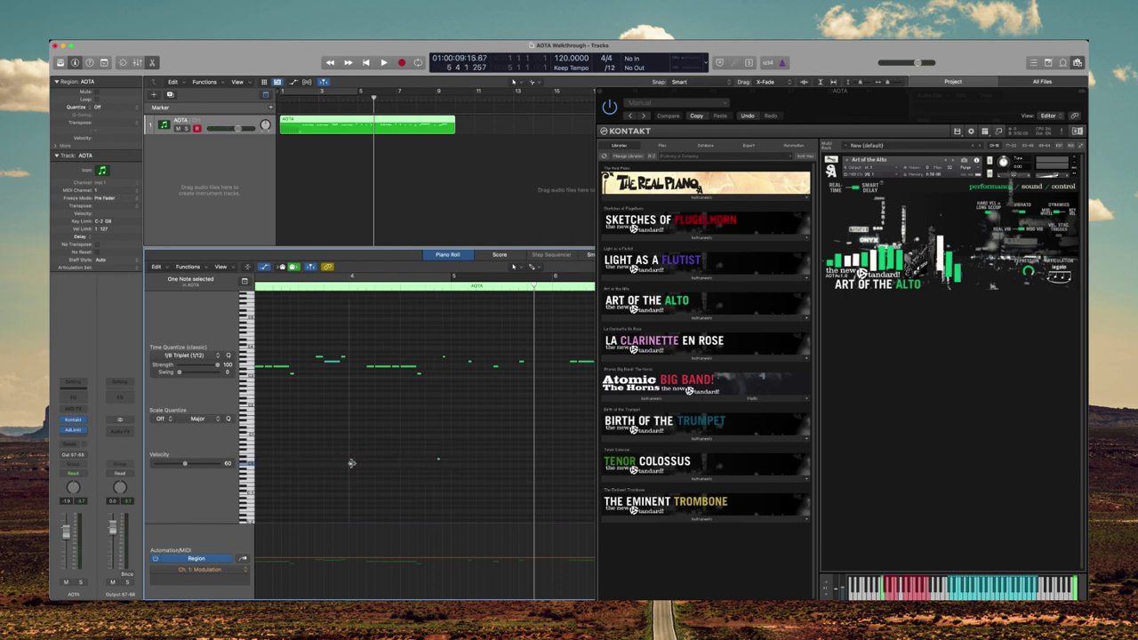
{"action": "left_click", "coordinate": [350, 287]}
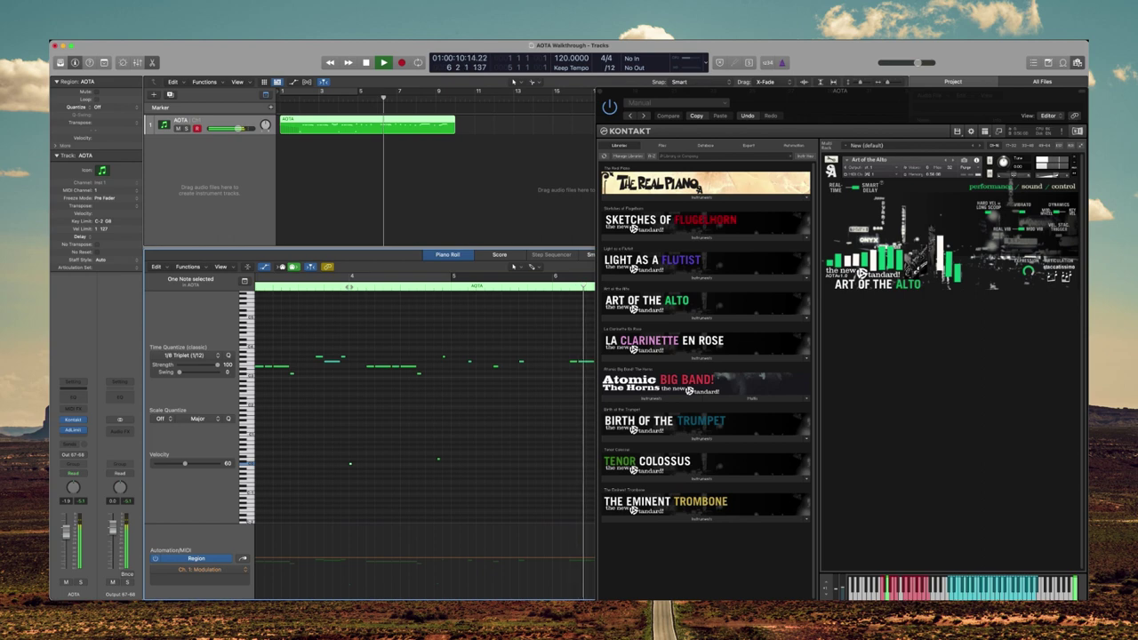
{"action": "key", "text": "space"}
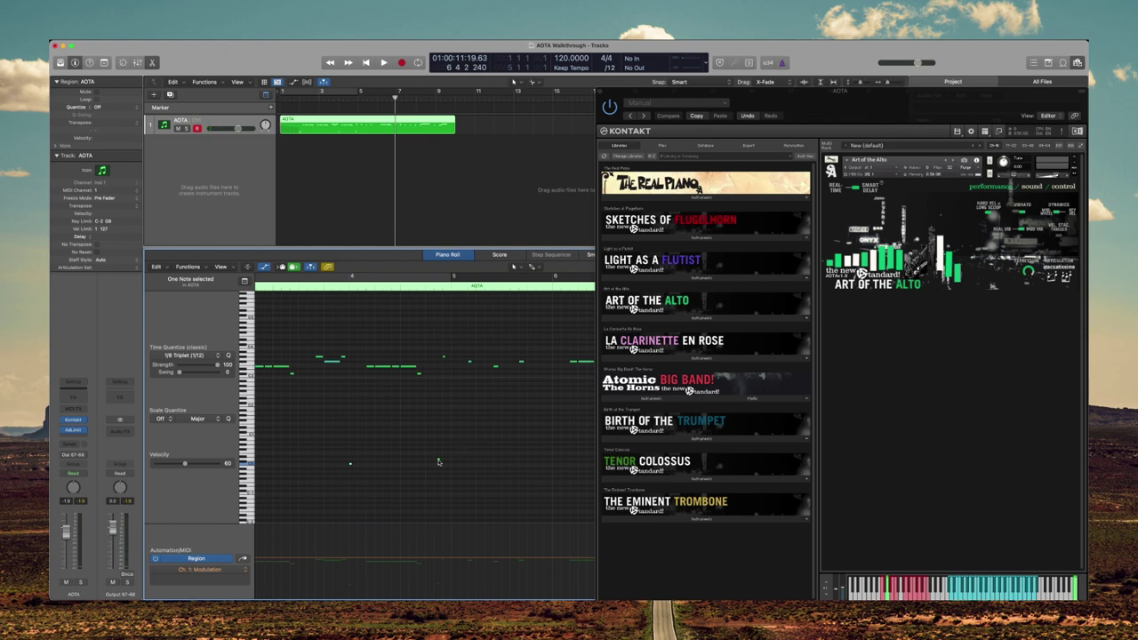
Add a tongued keyswitch note just after bar 8, beneath the rising phrase.
{"action": "scroll", "coordinate": [440, 457], "scroll_direction": "left", "scroll_amount": 5}
{"action": "scroll", "coordinate": [440, 456], "scroll_direction": "right", "scroll_amount": 10}
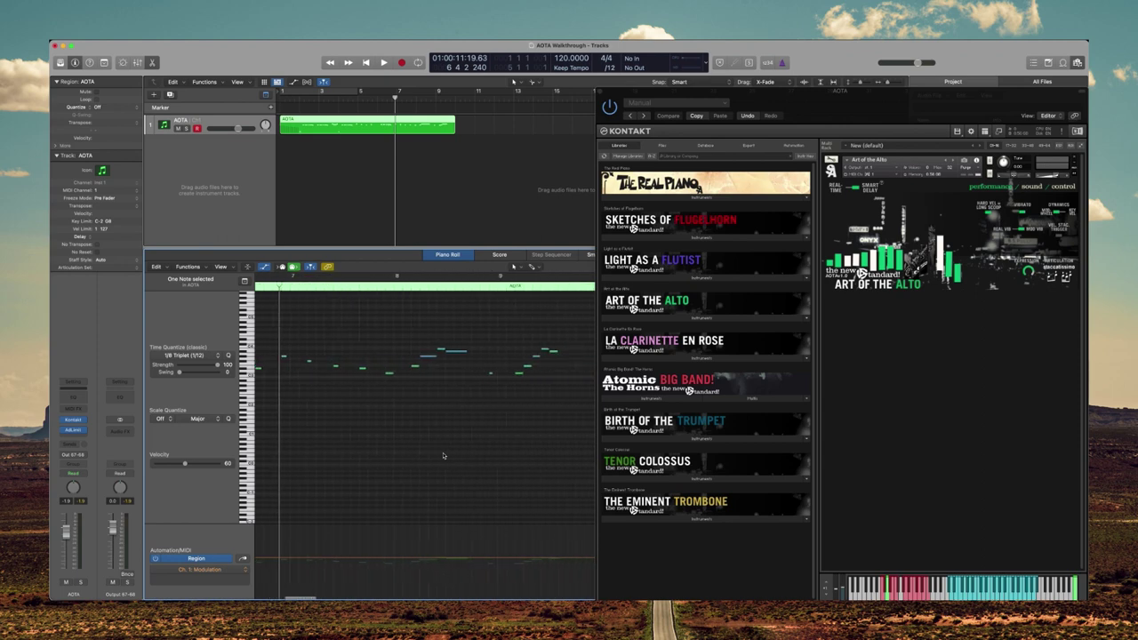
{"action": "scroll", "coordinate": [444, 456], "scroll_direction": "left", "scroll_amount": 2}
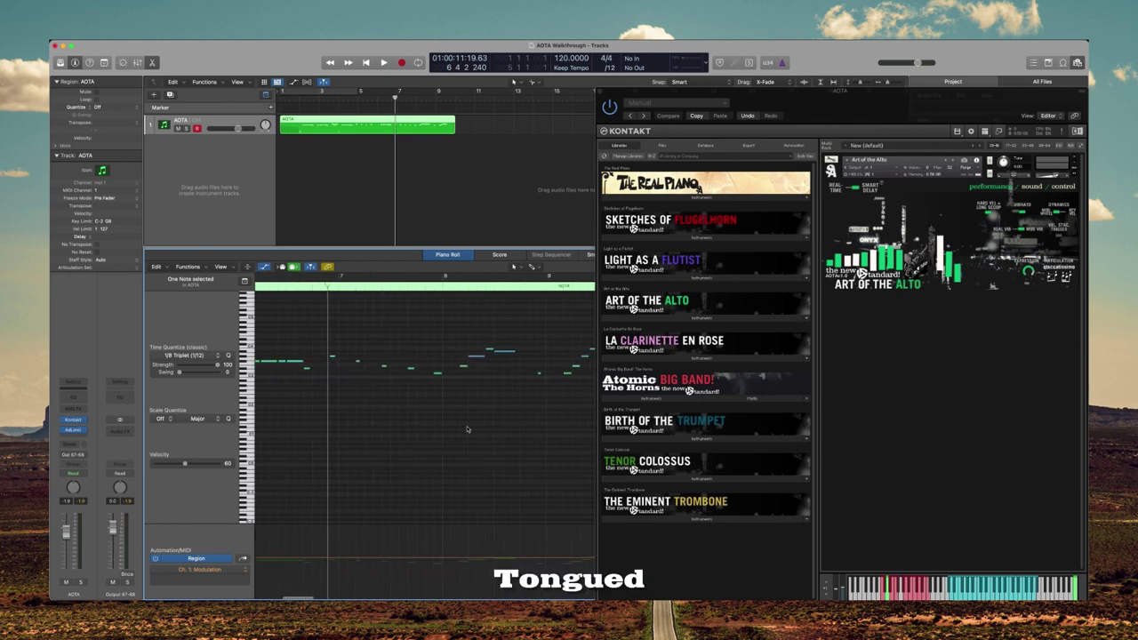
{"action": "left_click", "coordinate": [458, 287]}
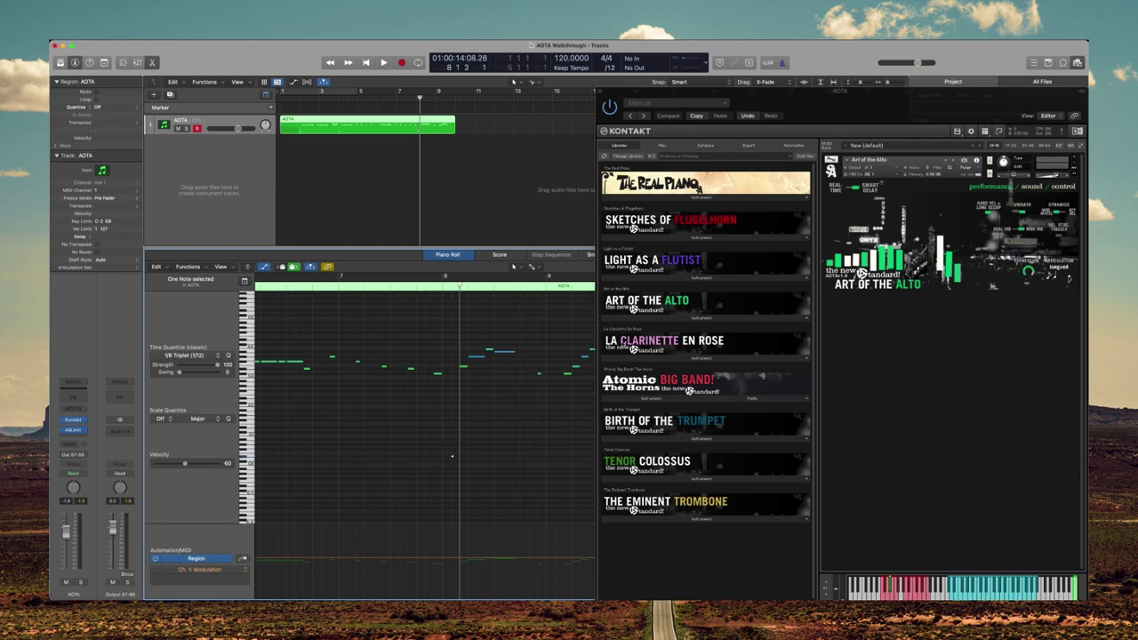
{"action": "left_click", "coordinate": [452, 455]}
Add a legato keyswitch at bar 8 and play the phrase with the tongued keyswitch muted.
{"action": "left_click_drag", "start_coordinate": [445, 467], "coordinate": [463, 468]}
{"action": "double_click", "coordinate": [411, 290]}
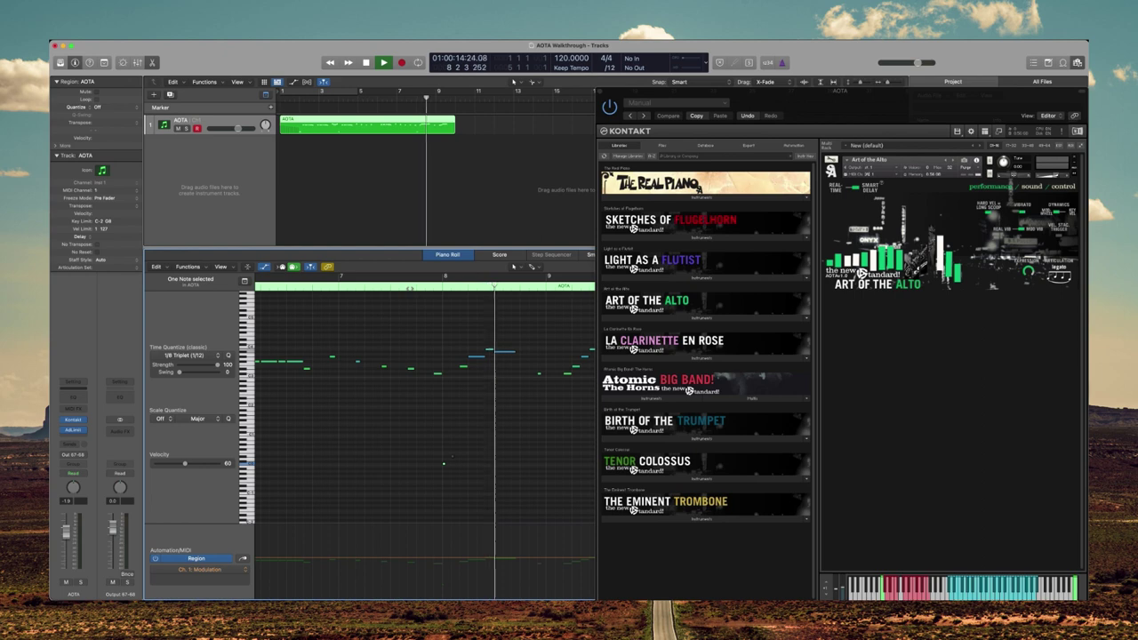
{"action": "key", "text": "space"}
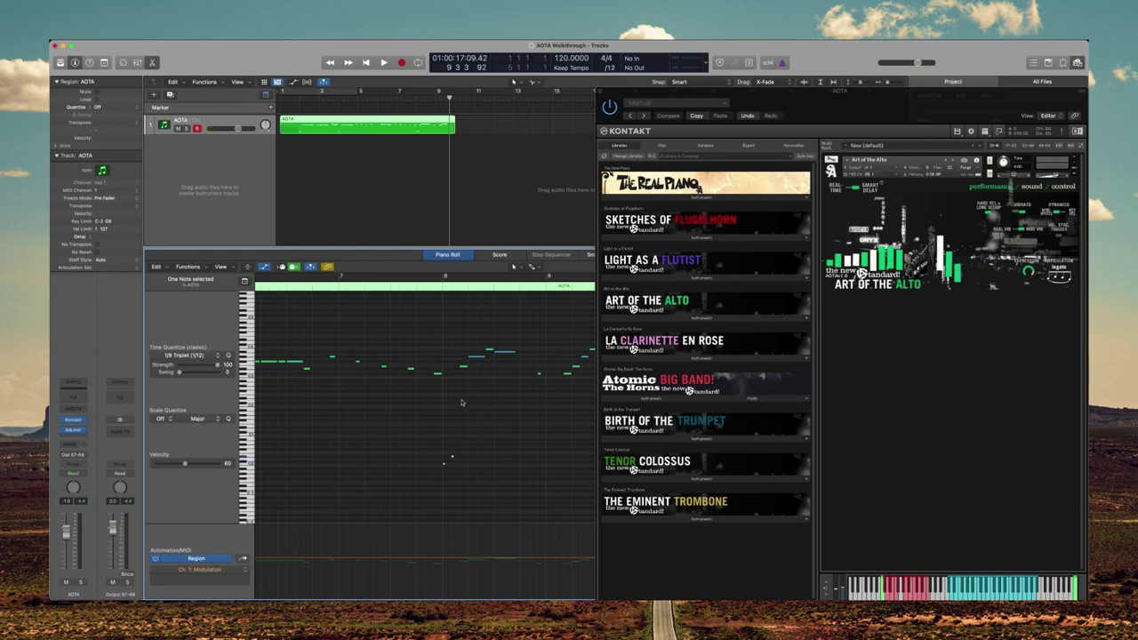
Compare the phrase around bars 8 and 9 with the tongued keyswitch active and muted.
{"action": "key", "text": "space"}
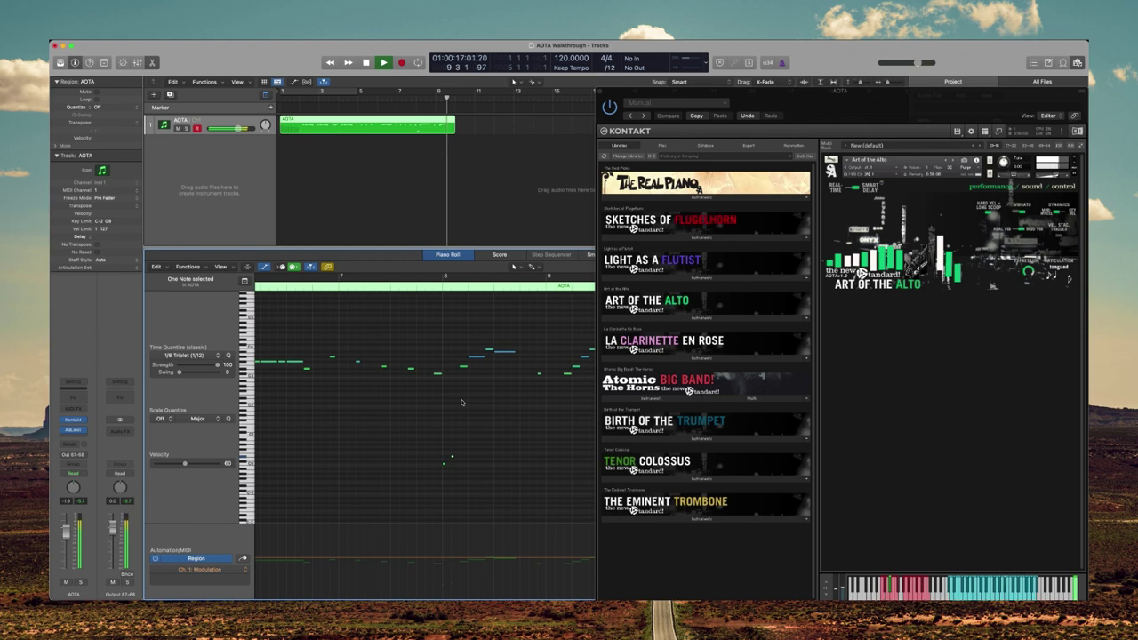
{"action": "left_click", "coordinate": [443, 286]}
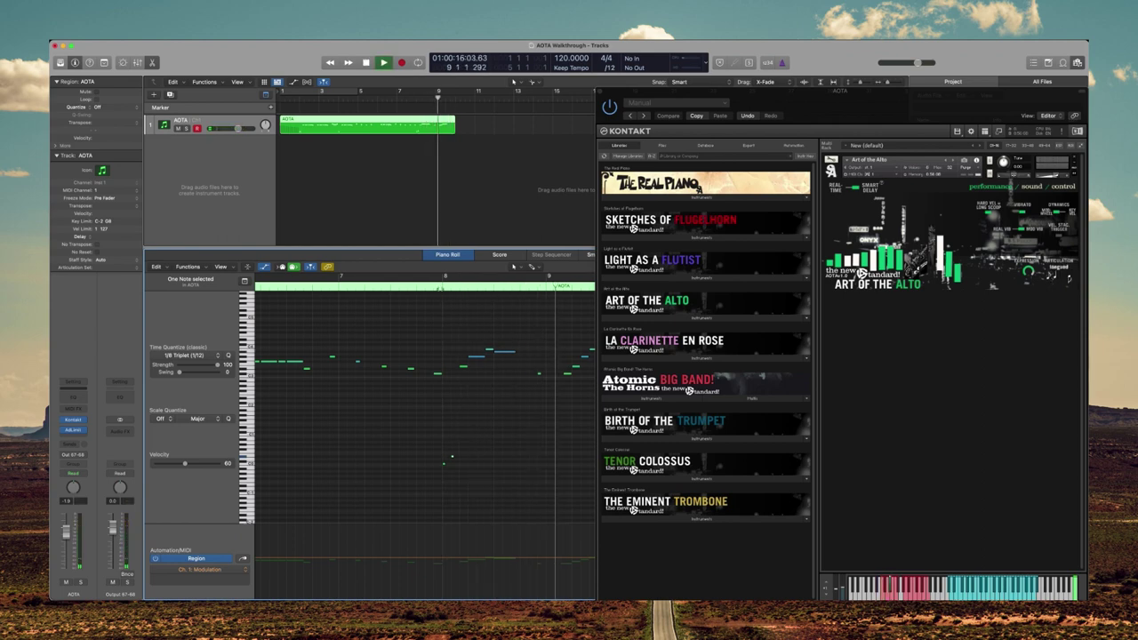
{"action": "key", "text": "space"}
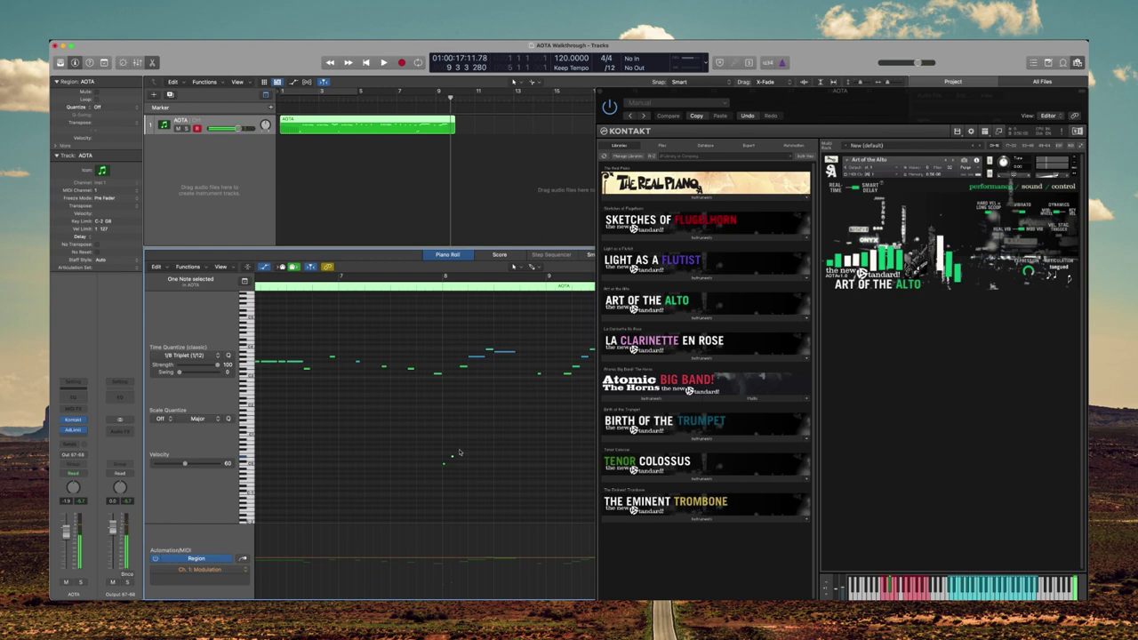
{"action": "key", "text": "space"}
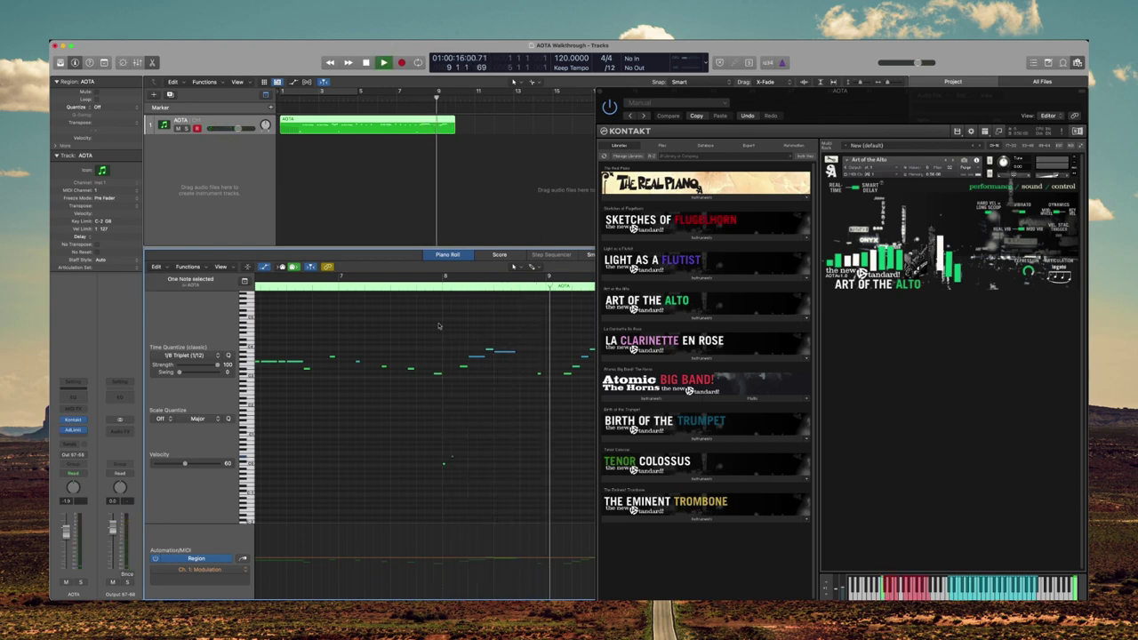
{"action": "key", "text": "space"}
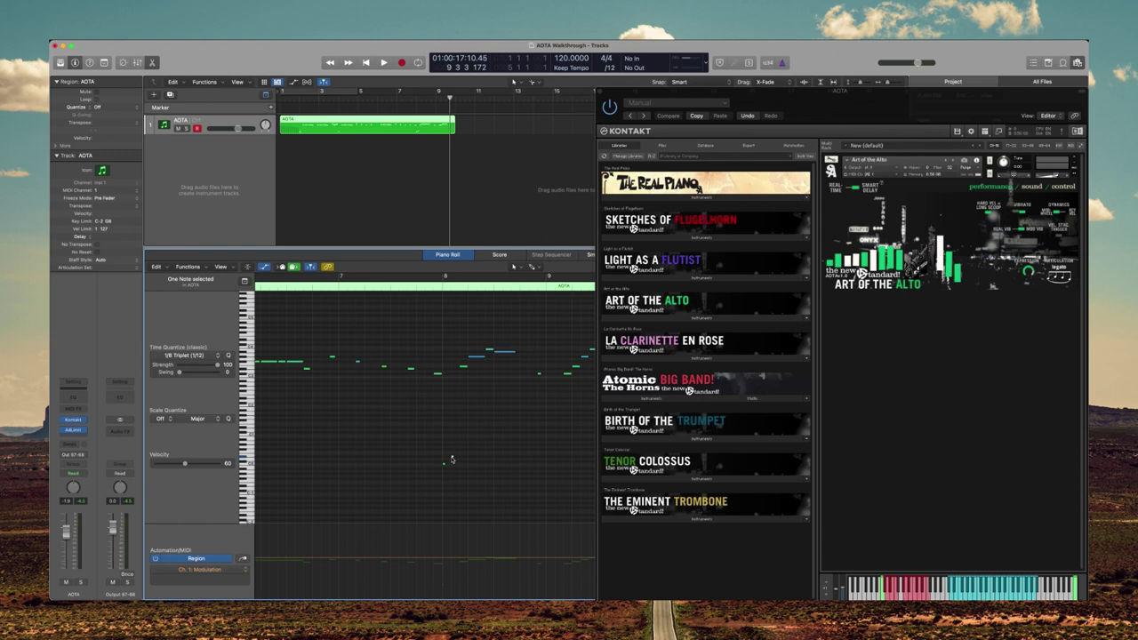
{"action": "key", "text": "space"}
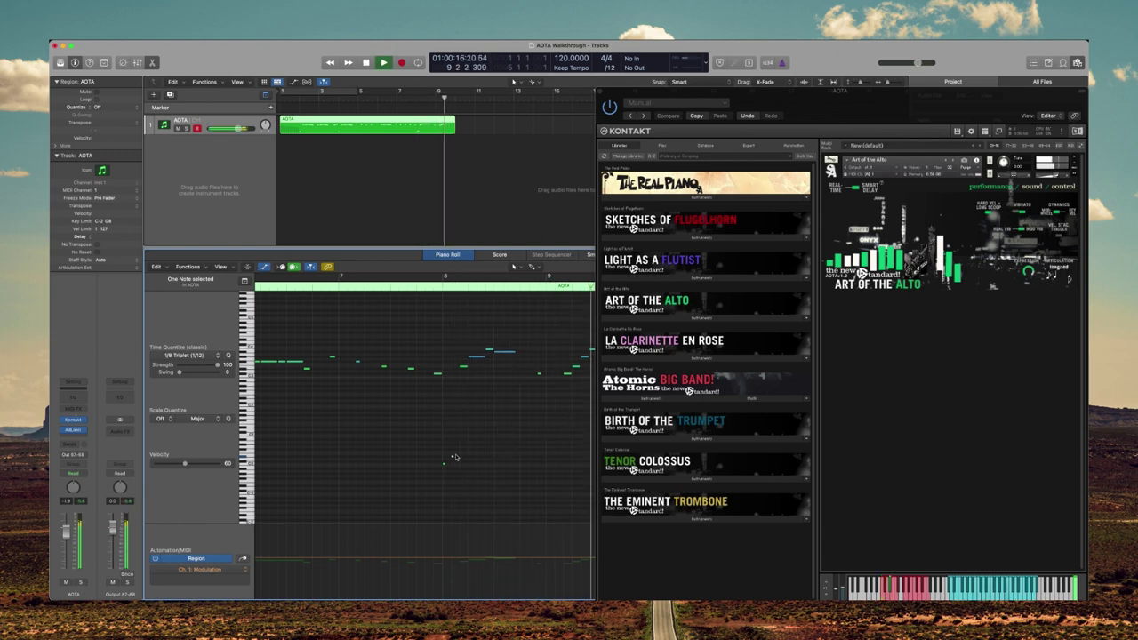
{"action": "key", "text": "space"}
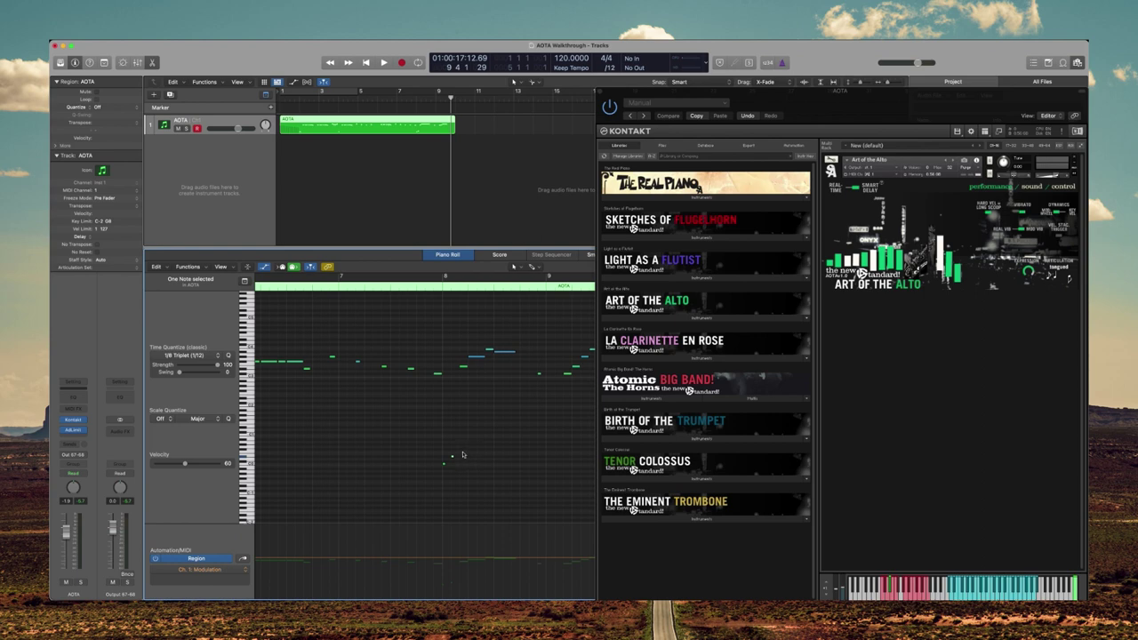
Delete both keyswitch notes near bar 8 and lengthen the low melody note there to about a quarter of a bar.
{"action": "left_click_drag", "start_coordinate": [462, 454], "coordinate": [440, 472]}
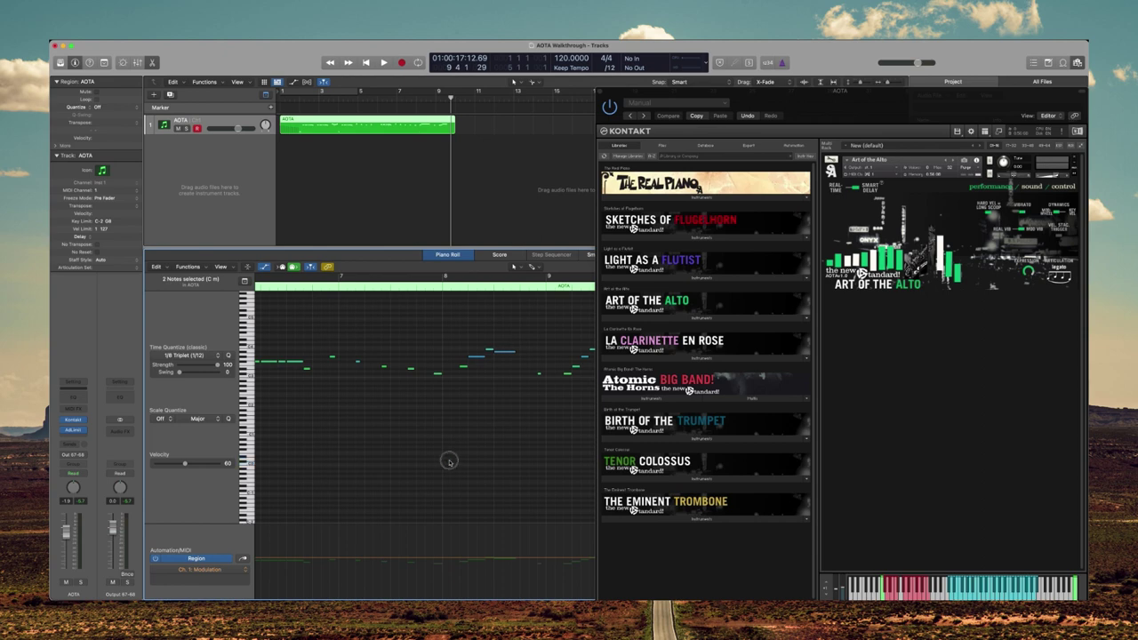
{"action": "scroll", "coordinate": [457, 381], "scroll_direction": "left", "scroll_amount": 1}
{"action": "left_click_drag", "start_coordinate": [452, 373], "coordinate": [469, 373]}
Add a legato and a fortepiano keyswitch just before bar 8 and play from just before bar 7.
{"action": "left_click", "coordinate": [431, 463]}
{"action": "left_click_drag", "start_coordinate": [455, 467], "coordinate": [435, 464]}
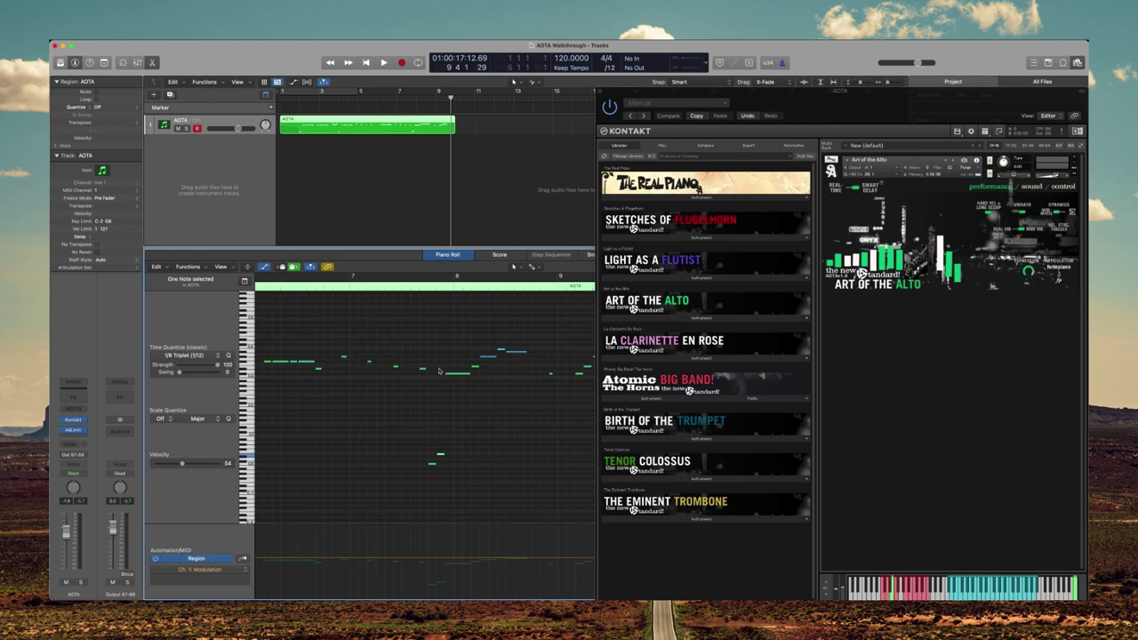
{"action": "double_click", "coordinate": [330, 287]}
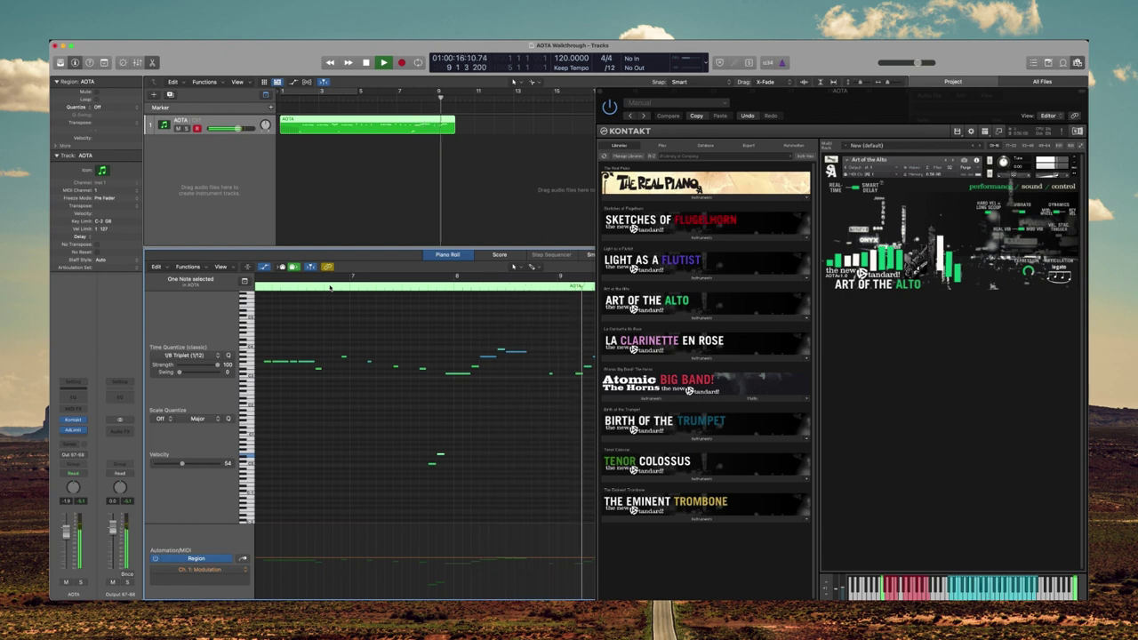
{"action": "key", "text": "space"}
Mute the fortepiano keyswitch before bar 8 and play the phrase for comparison.
{"action": "left_click", "coordinate": [436, 453]}
{"action": "key", "text": "space"}
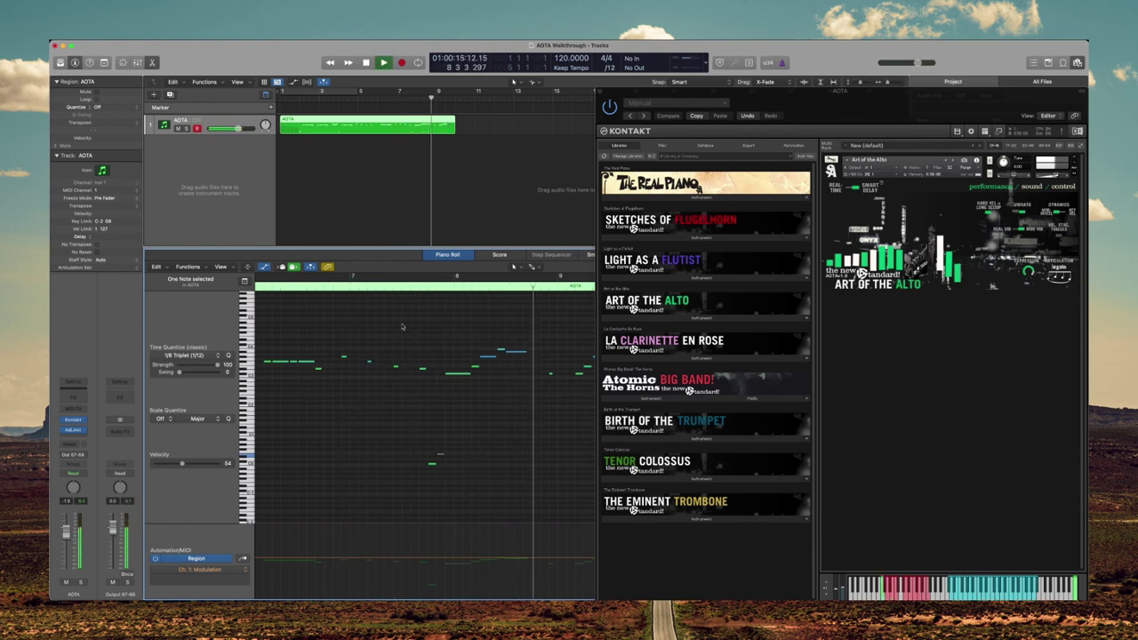
Unmute the fortepiano keyswitch before bar 8, add another one just after bar 8, and play from just before bar 7.
{"action": "key", "text": "space"}
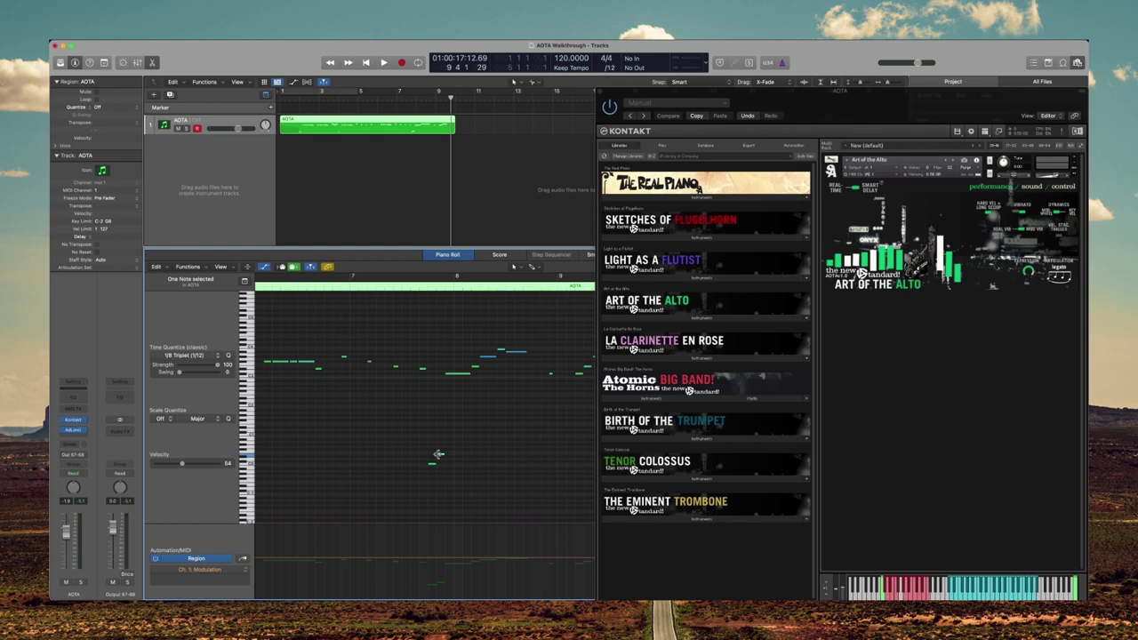
{"action": "left_click", "coordinate": [439, 454]}
{"action": "left_click", "coordinate": [473, 456]}
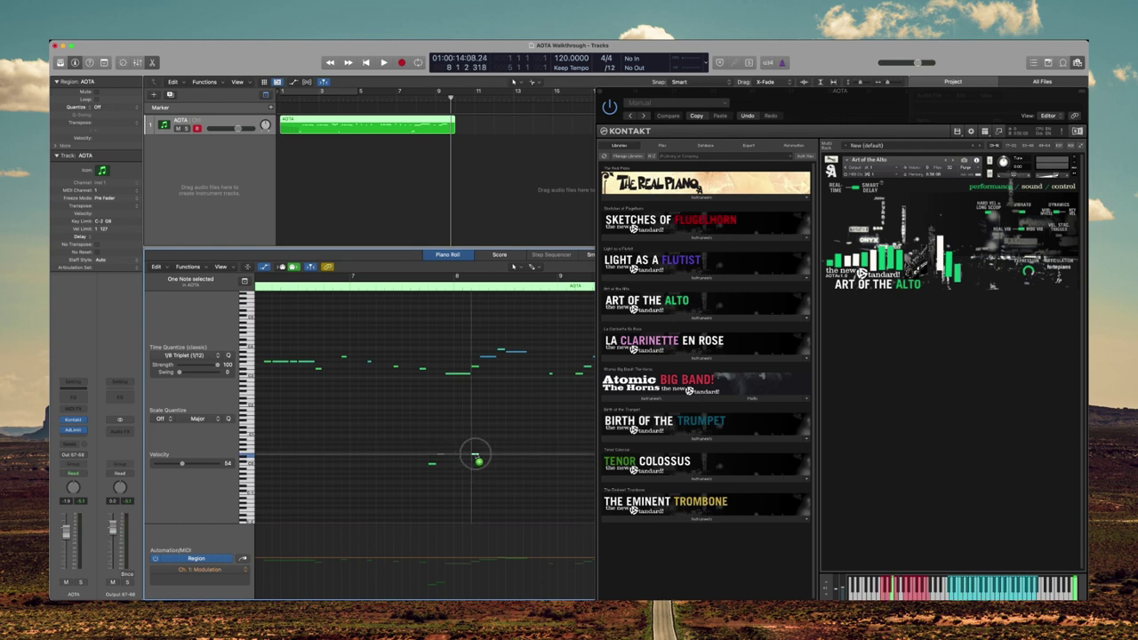
{"action": "left_click", "coordinate": [487, 358]}
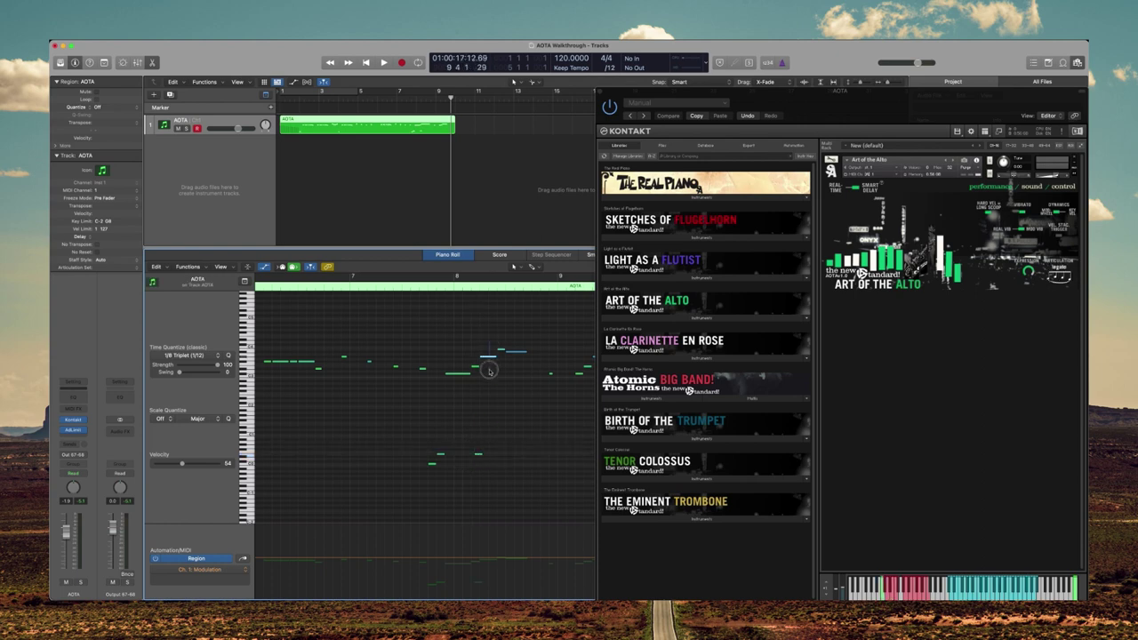
{"action": "left_click", "coordinate": [487, 366]}
{"action": "double_click", "coordinate": [336, 286]}
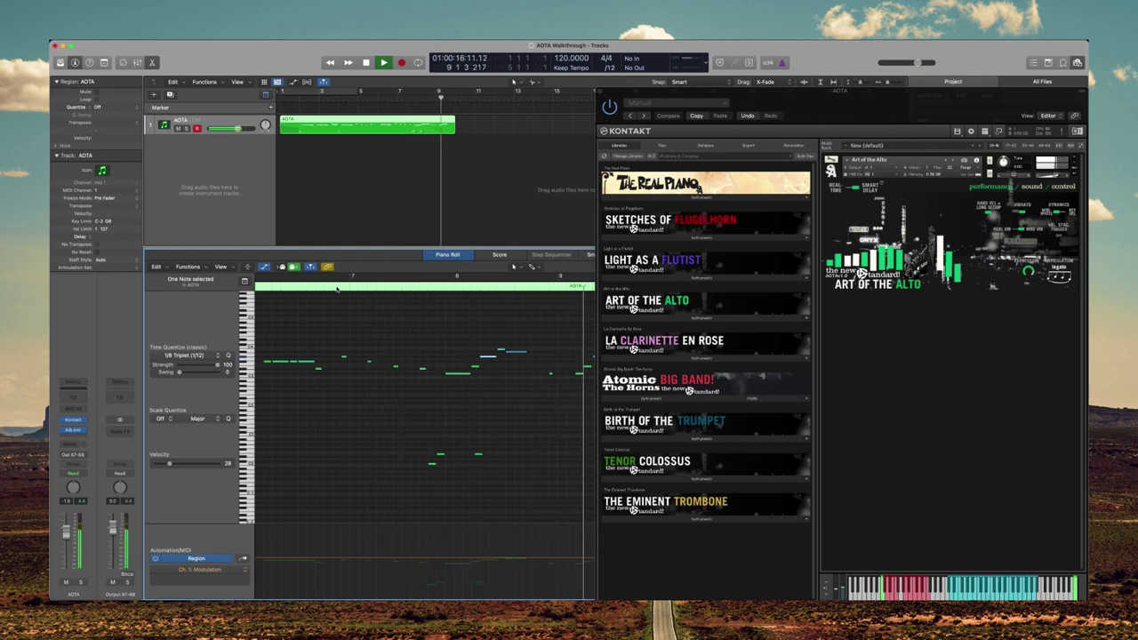
{"action": "key", "text": "space"}
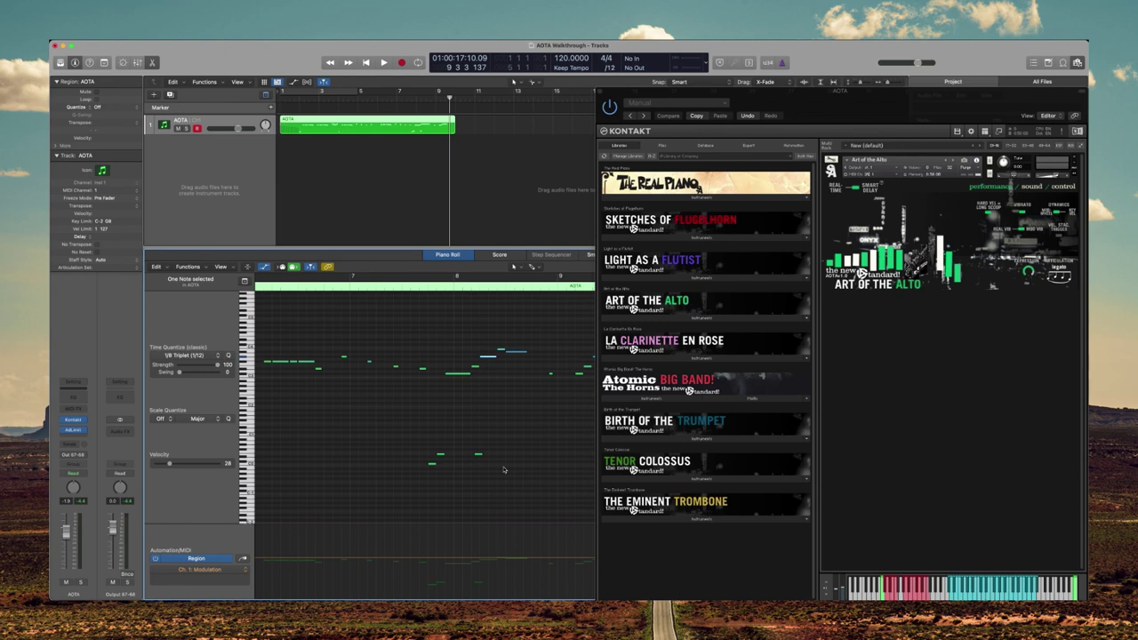
Delete the three keyswitch notes around bar 8.
{"action": "scroll", "coordinate": [503, 469], "scroll_direction": "right", "scroll_amount": 3}
{"action": "left_click_drag", "start_coordinate": [469, 441], "coordinate": [390, 478]}
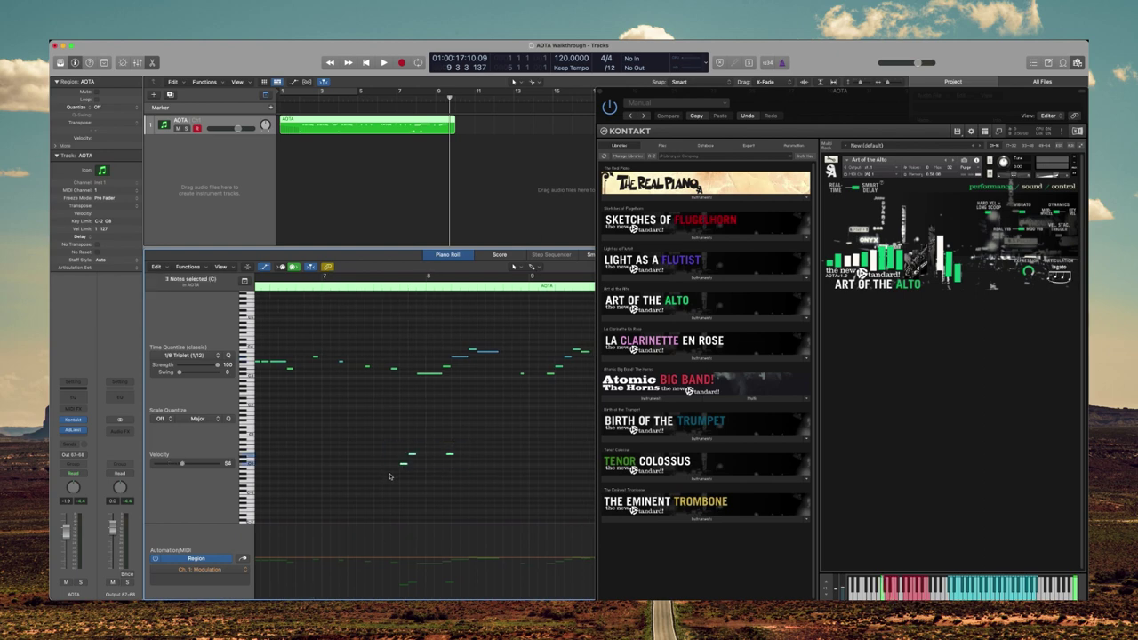
{"action": "scroll", "coordinate": [407, 476], "scroll_direction": "right", "scroll_amount": 5}
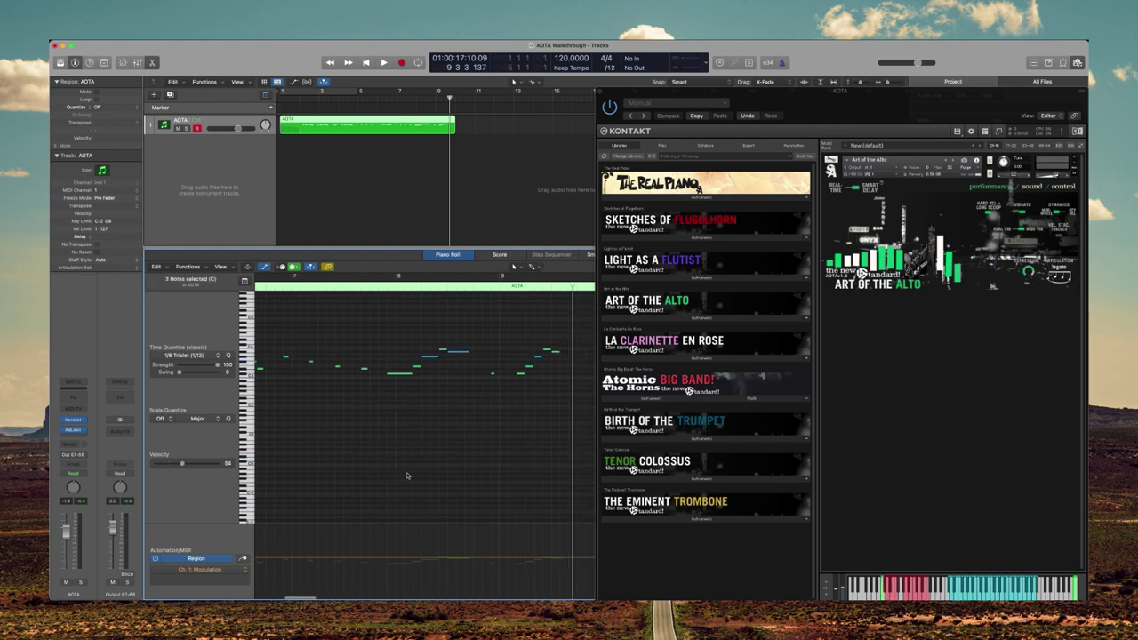
Extend the AOTA region to bar 11 and lengthen its last melody note to about bar 10 beat 3.
{"action": "scroll", "coordinate": [407, 476], "scroll_direction": "left", "scroll_amount": 2}
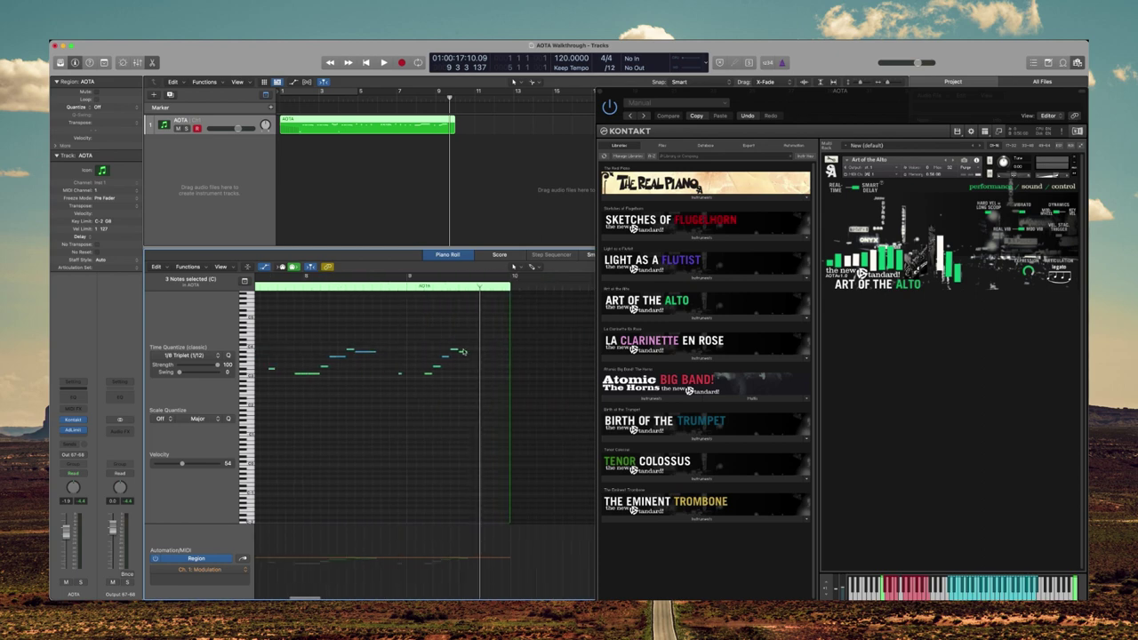
{"action": "left_click_drag", "start_coordinate": [462, 351], "coordinate": [507, 351]}
{"action": "left_click_drag", "start_coordinate": [453, 127], "coordinate": [472, 130]}
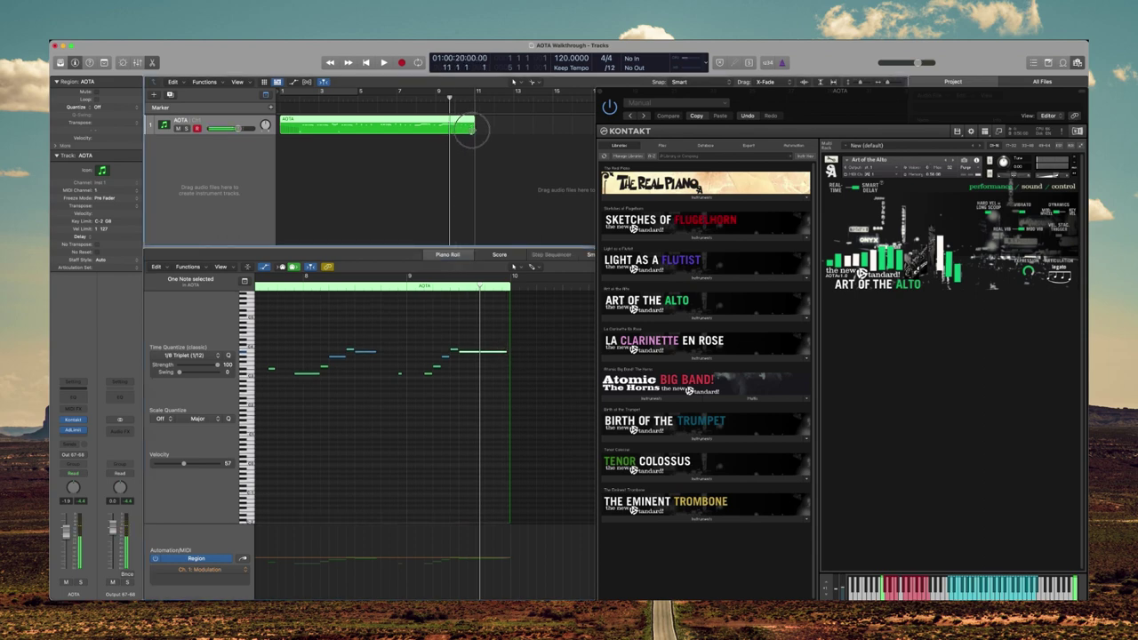
{"action": "left_click_drag", "start_coordinate": [507, 352], "coordinate": [588, 354]}
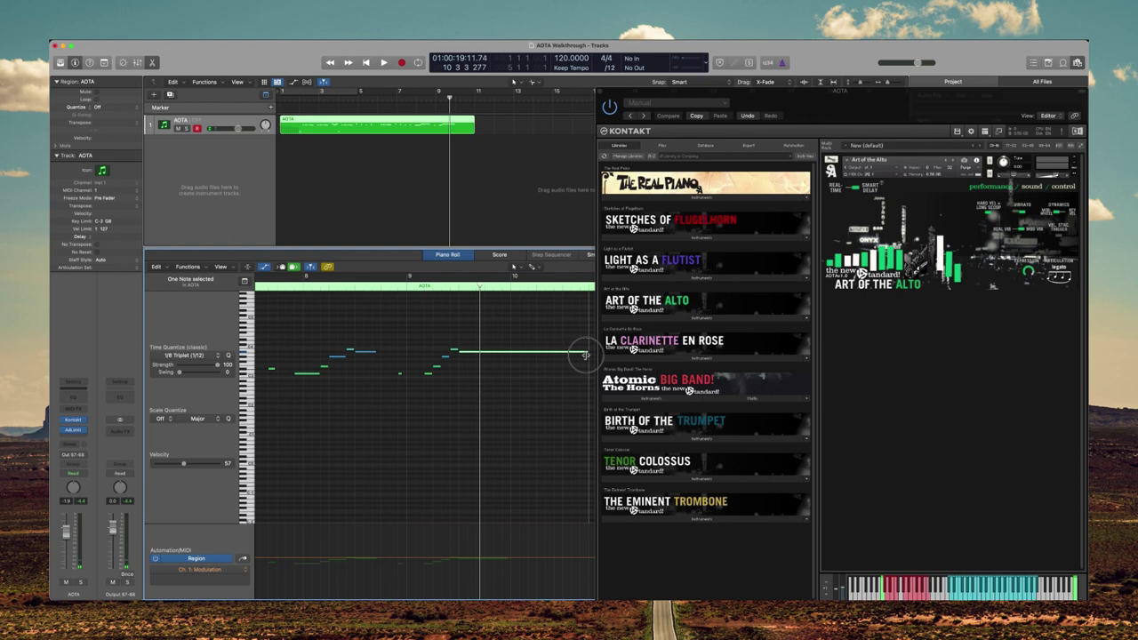
Add a legato keyswitch just after bar 9 and a half-step trill keyswitch at the long note, and play the phrase.
{"action": "left_click", "coordinate": [461, 461]}
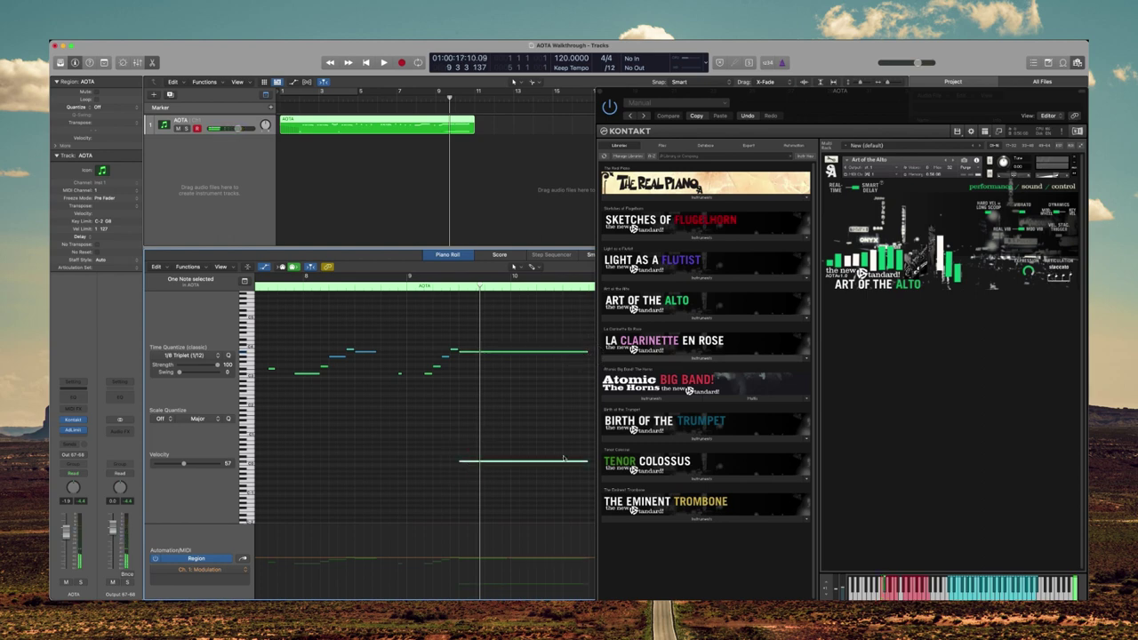
{"action": "left_click_drag", "start_coordinate": [587, 461], "coordinate": [464, 465]}
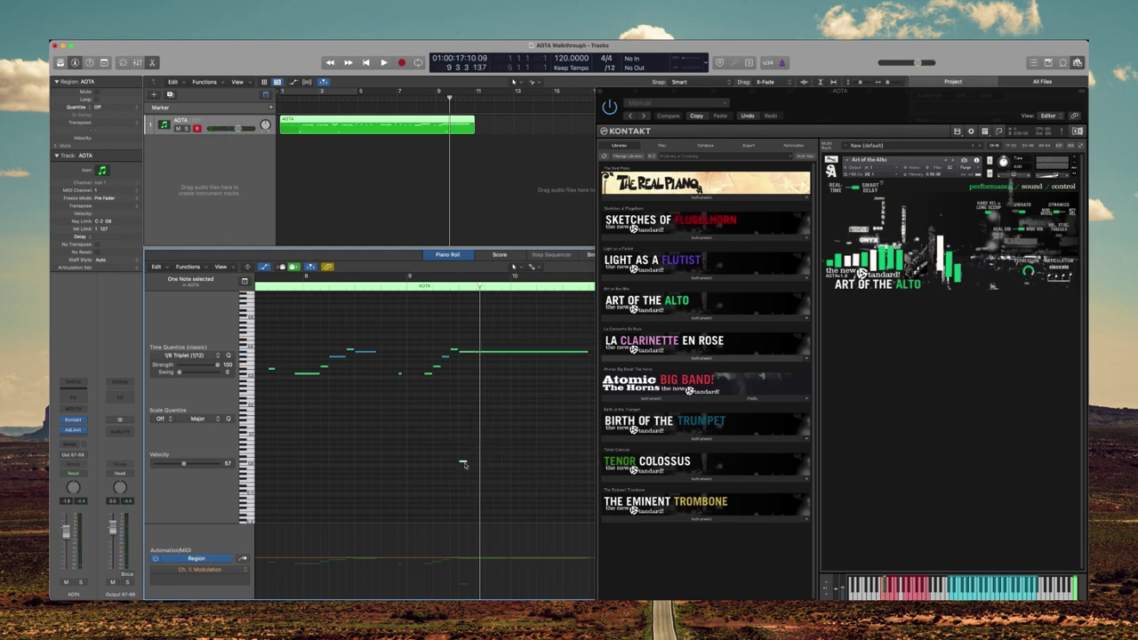
{"action": "left_click", "coordinate": [463, 461]}
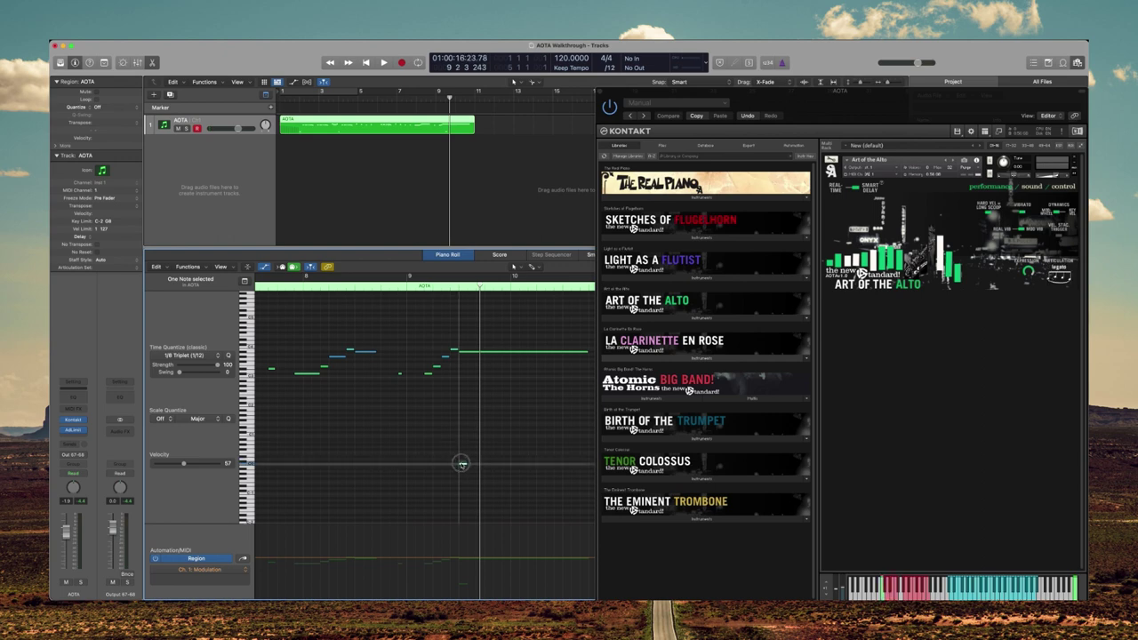
{"action": "left_click_drag", "start_coordinate": [462, 463], "coordinate": [459, 453]}
{"action": "left_click", "coordinate": [458, 452]}
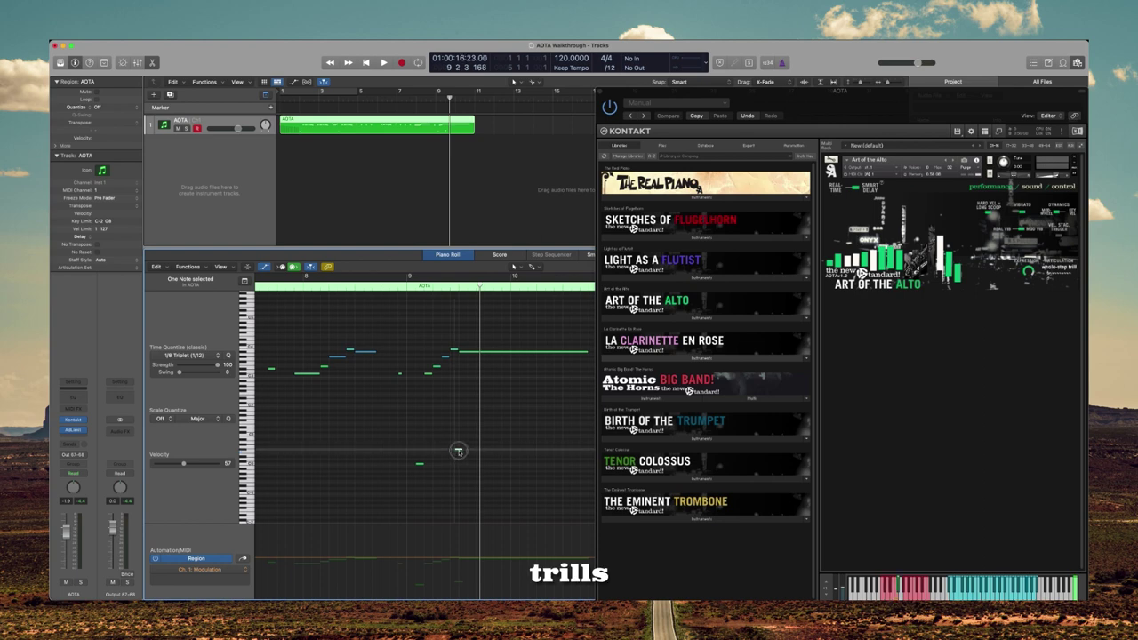
{"action": "double_click", "coordinate": [400, 285]}
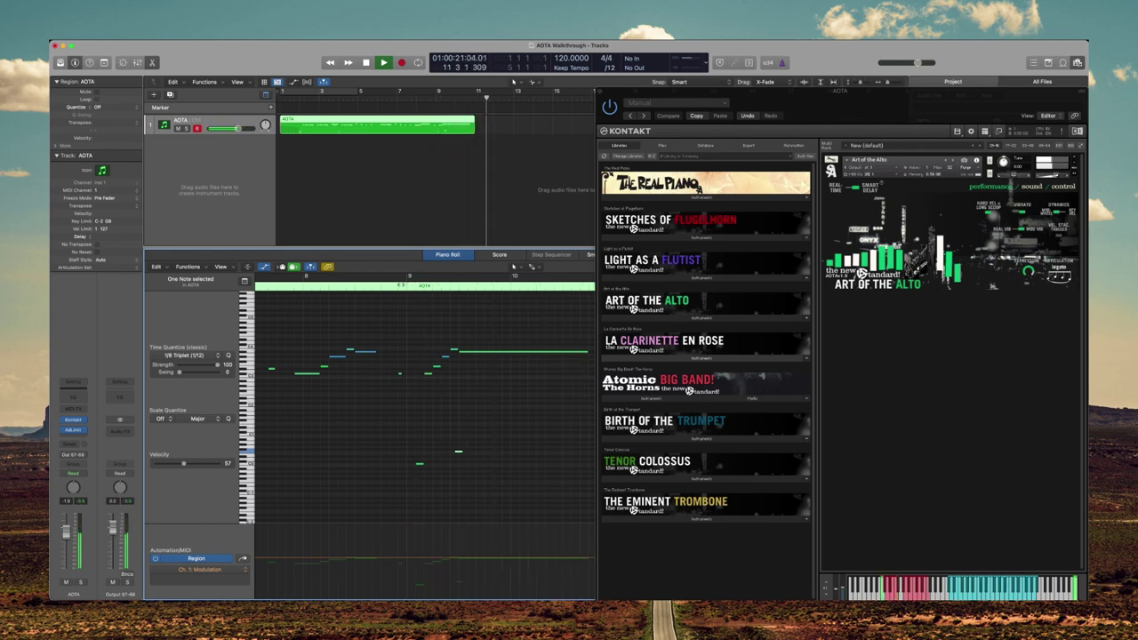
{"action": "key", "text": "space"}
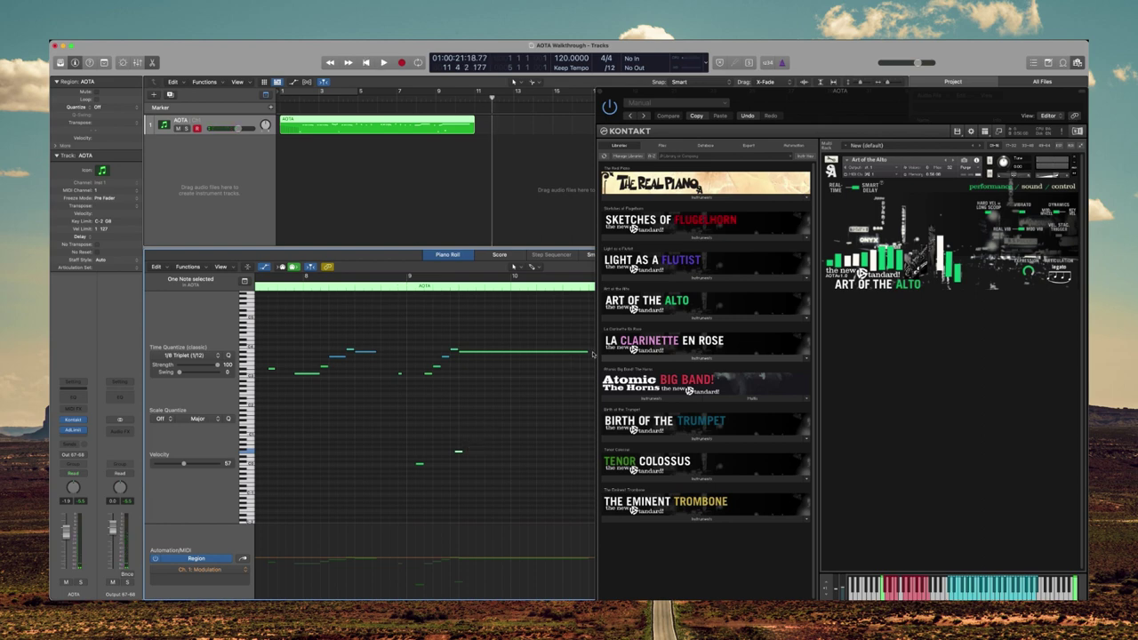
Delete the trill keyswitch and return the last melody note to its short length.
{"action": "left_click", "coordinate": [459, 364]}
{"action": "left_click", "coordinate": [456, 452]}
{"action": "key", "text": "Delete"}
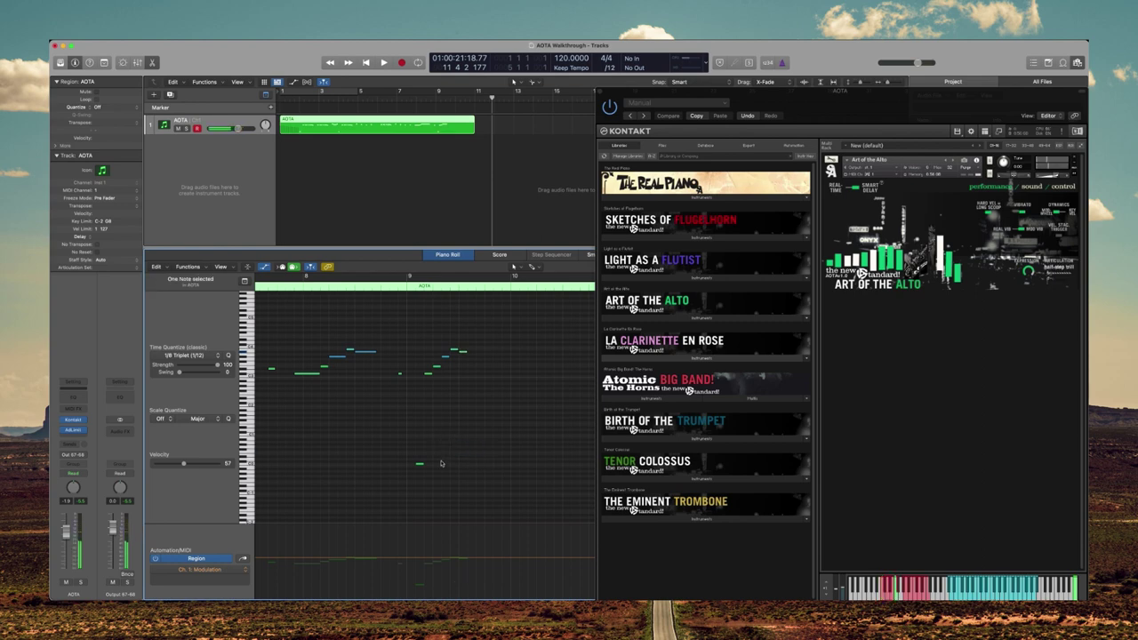
Play the unedited phrase from just before bar 5.
{"action": "scroll", "coordinate": [442, 460], "scroll_direction": "right", "scroll_amount": 2}
{"action": "scroll", "coordinate": [444, 458], "scroll_direction": "left", "scroll_amount": 10}
{"action": "scroll", "coordinate": [454, 386], "scroll_direction": "right", "scroll_amount": 8}
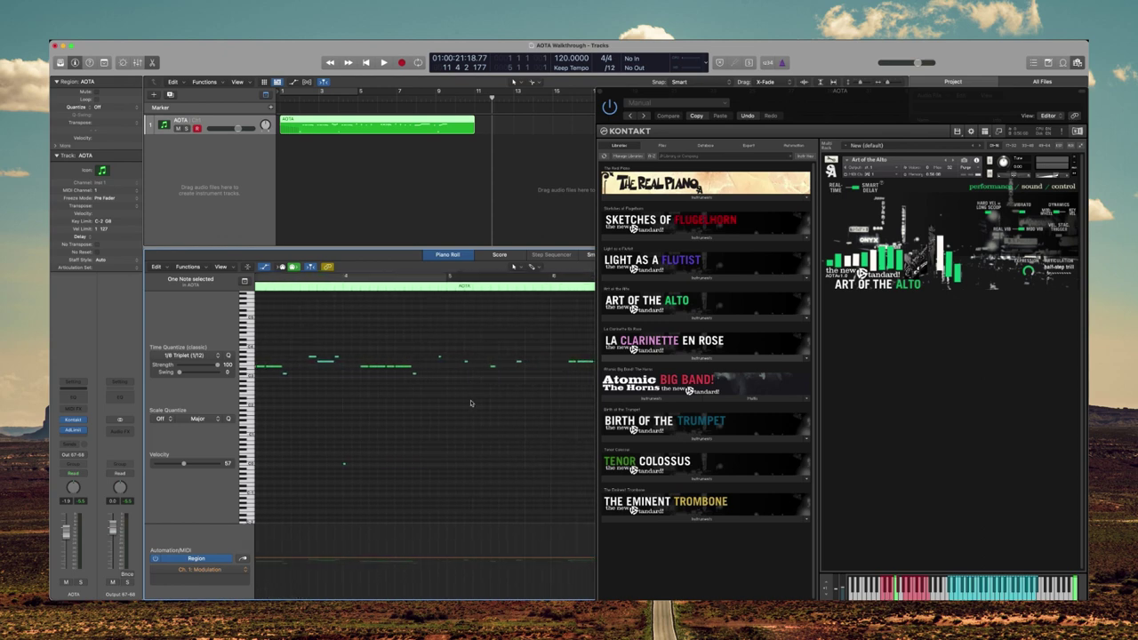
{"action": "double_click", "coordinate": [434, 288]}
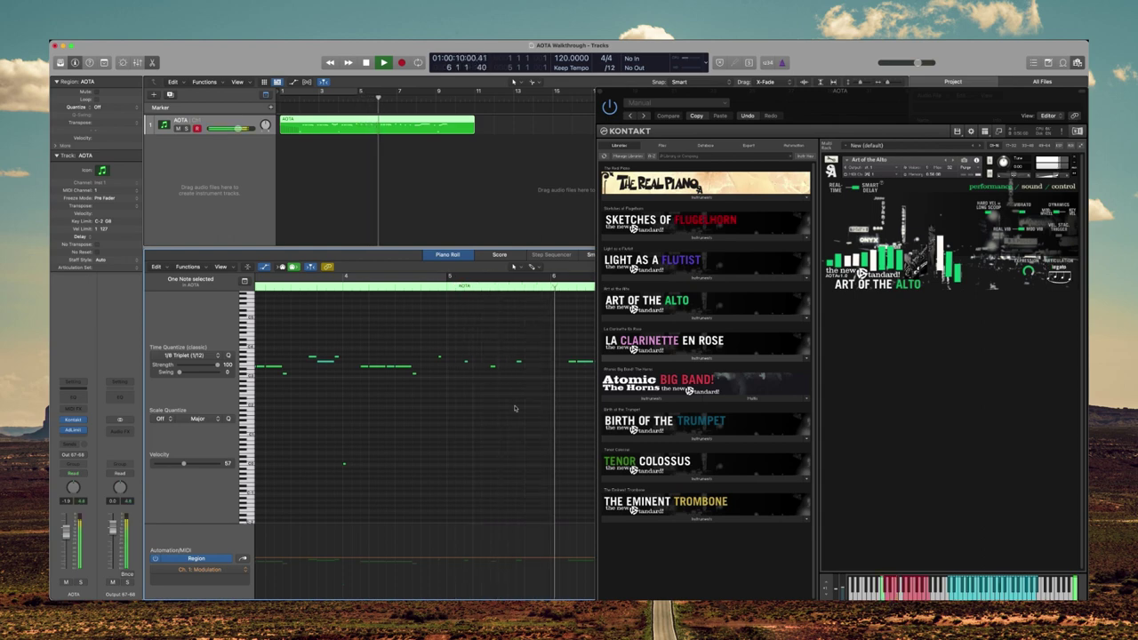
{"action": "key", "text": "space"}
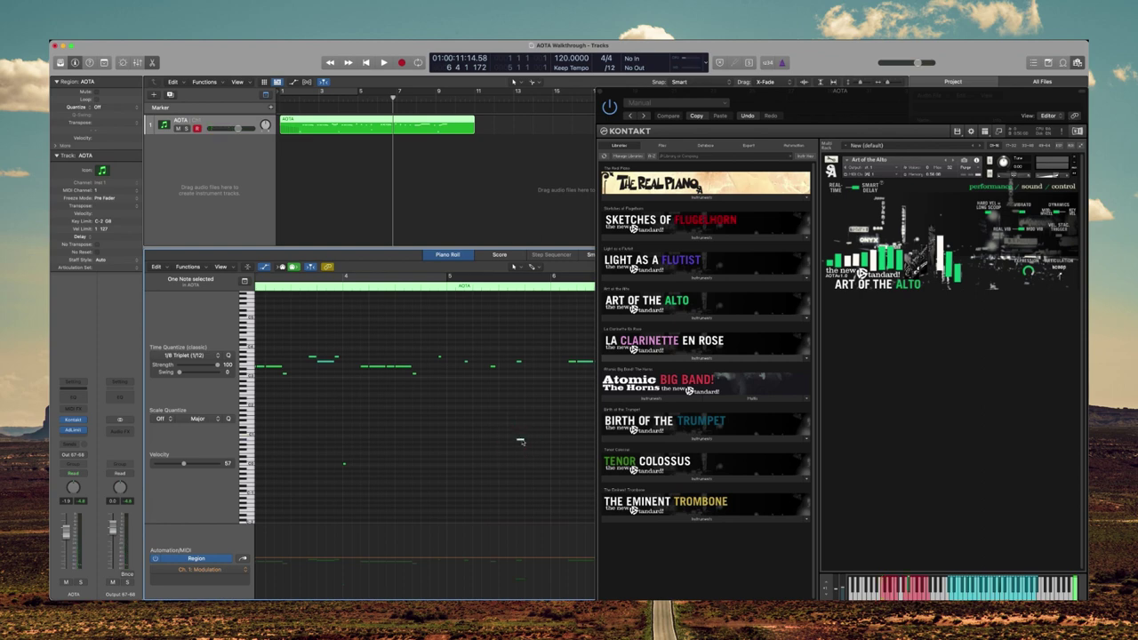
Add a short fall keyswitch before the melody note late in bar 5 and play from just before bar 5.
{"action": "left_click", "coordinate": [513, 444]}
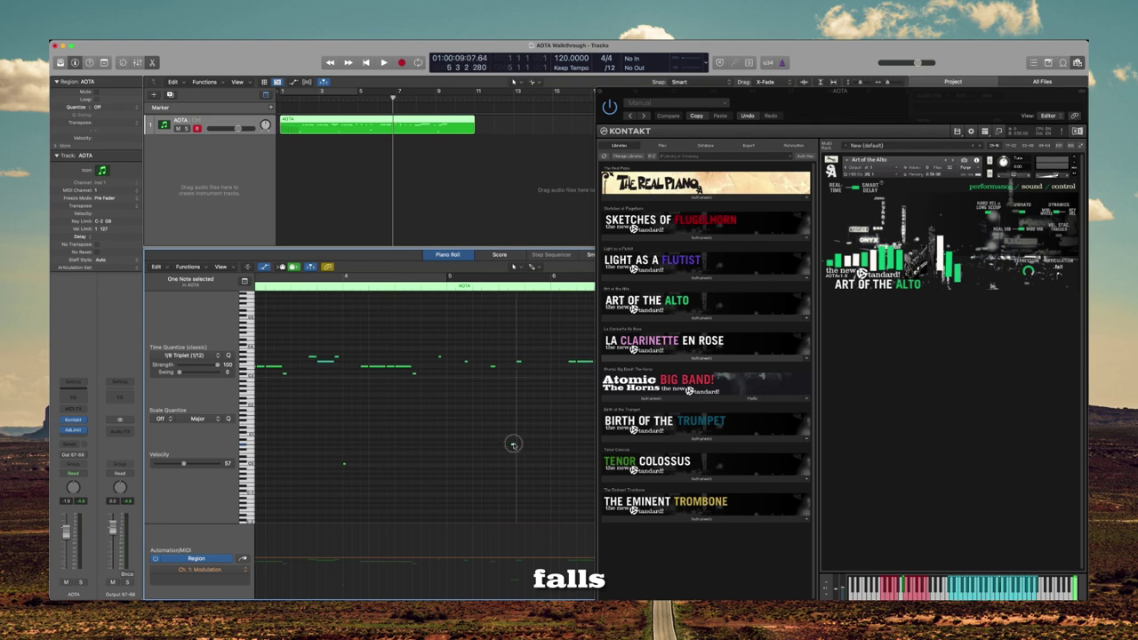
{"action": "left_click", "coordinate": [431, 286]}
{"action": "key", "text": "space"}
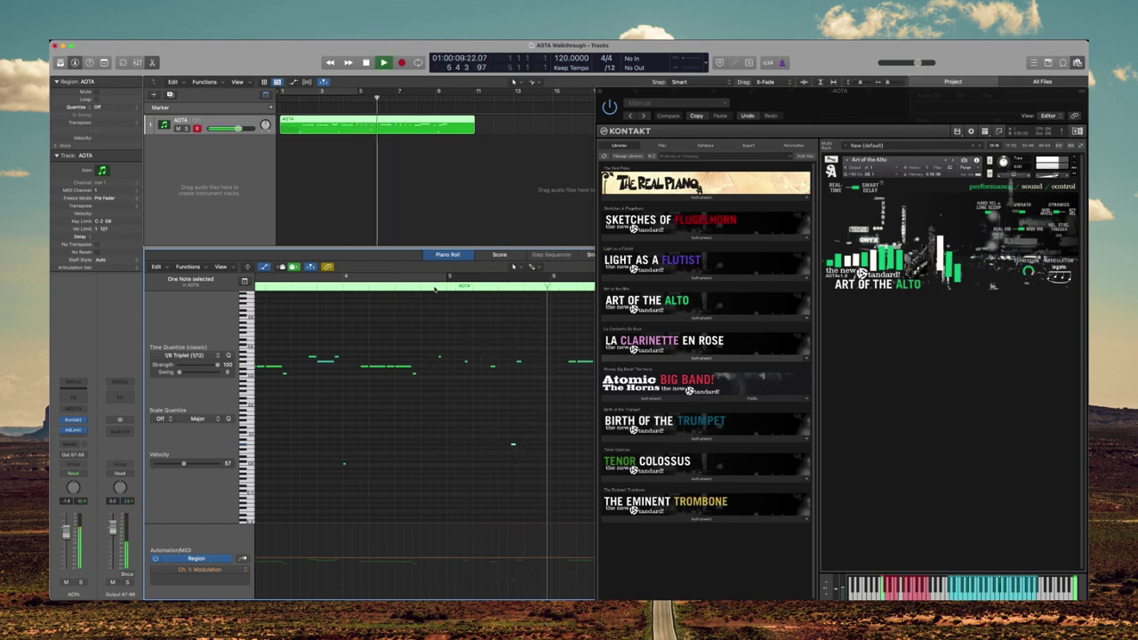
{"action": "key", "text": "space"}
Show Note Velocity in the automation lane and raise the short melody note late in bar 5 to velocity 127.
{"action": "left_click", "coordinate": [210, 570]}
{"action": "left_click", "coordinate": [222, 578]}
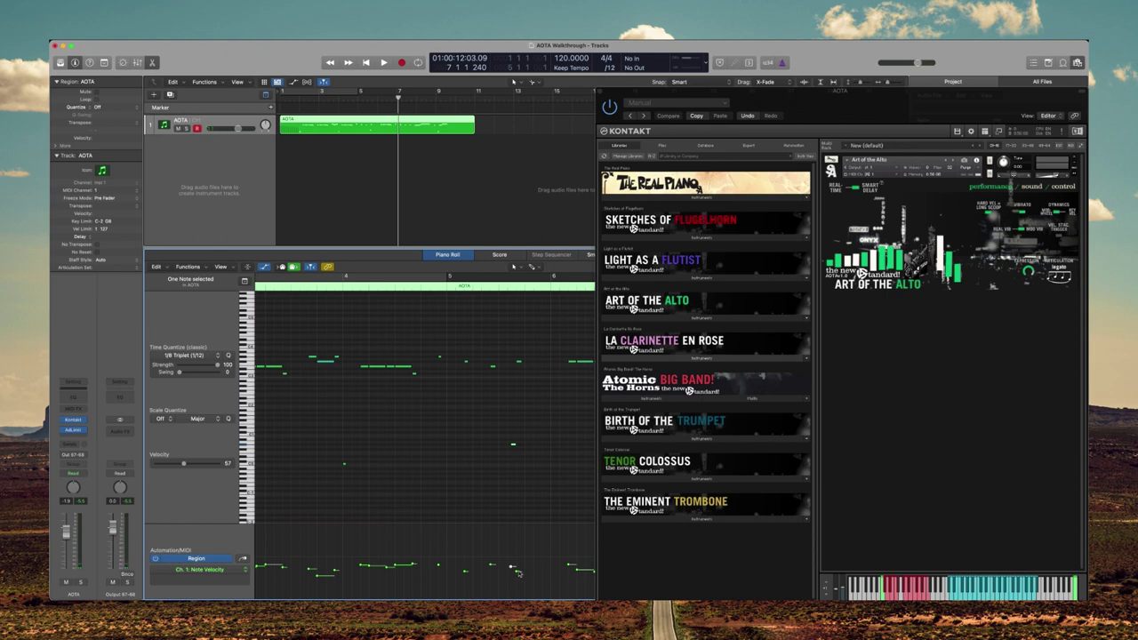
{"action": "left_click", "coordinate": [517, 569]}
{"action": "left_click_drag", "start_coordinate": [516, 558], "coordinate": [516, 526]}
{"action": "left_click", "coordinate": [518, 363]}
{"action": "left_click", "coordinate": [530, 364]}
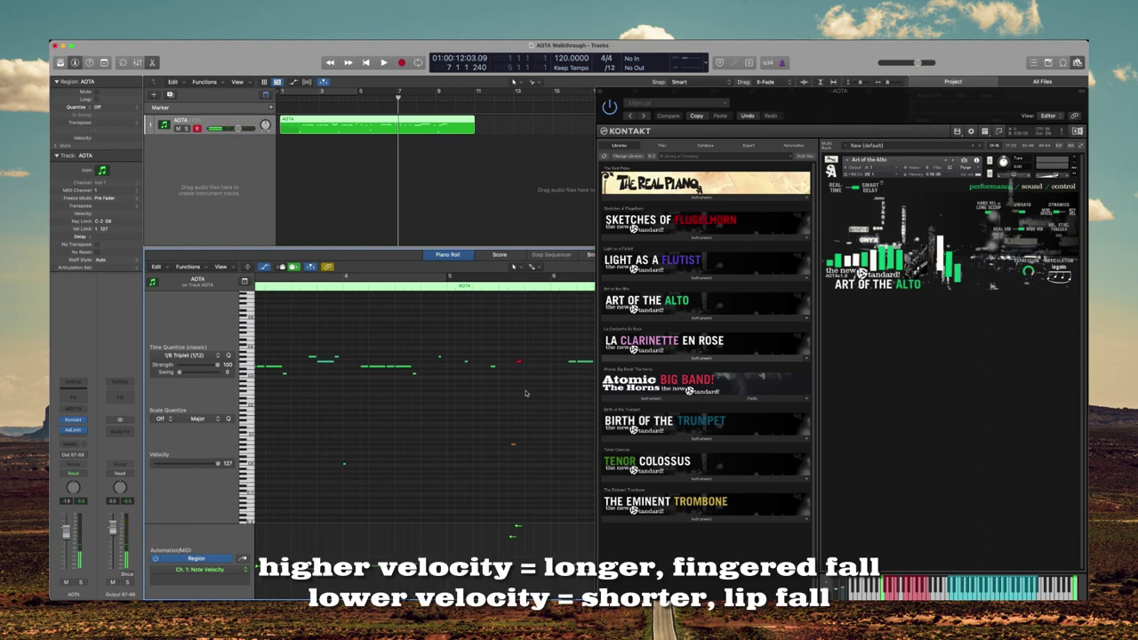
Add a legato keyswitch just before bar 5 and play the phrase from there.
{"action": "left_click", "coordinate": [432, 463]}
{"action": "left_click", "coordinate": [430, 288]}
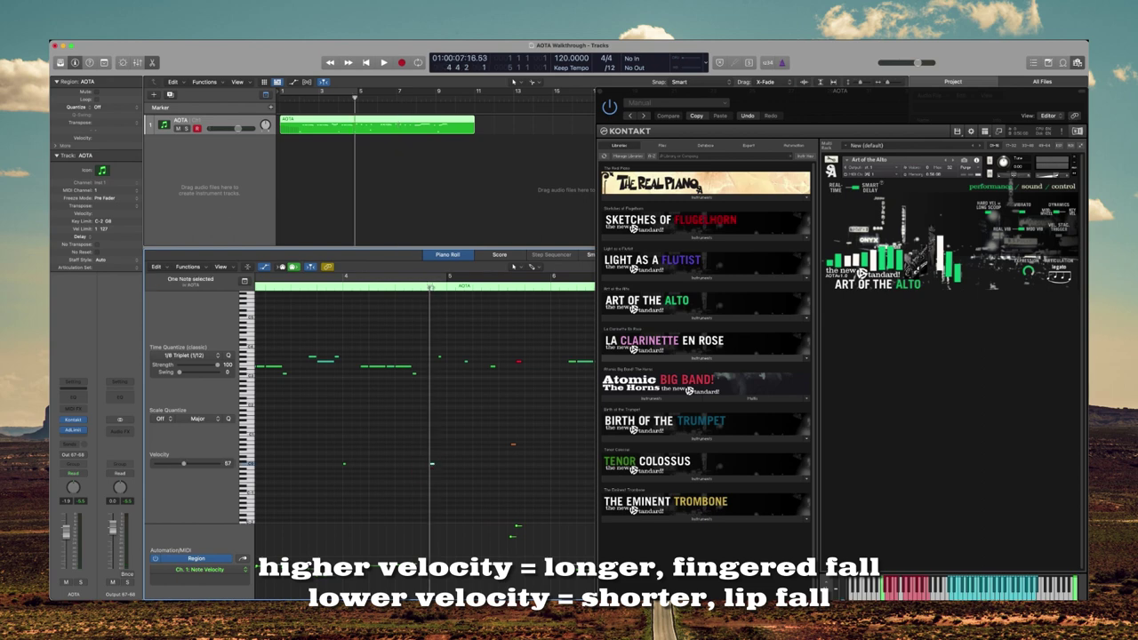
{"action": "key", "text": "space"}
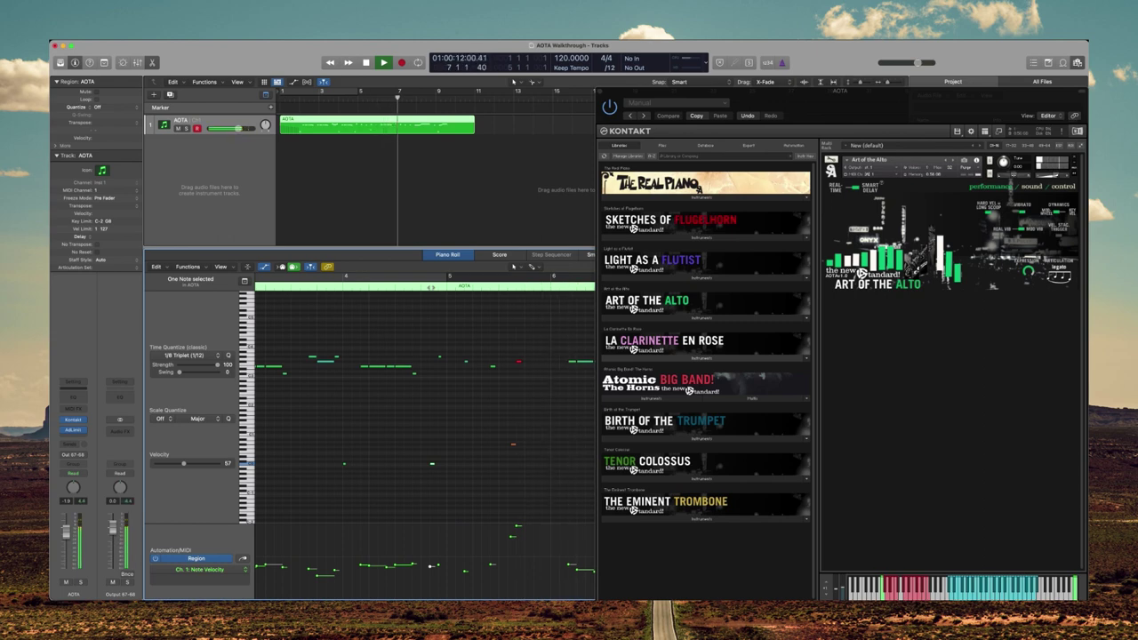
{"action": "key", "text": "space"}
Lower the velocity of the short melody note late in bar 5 to 1 and play the phrase for comparison.
{"action": "left_click", "coordinate": [512, 445]}
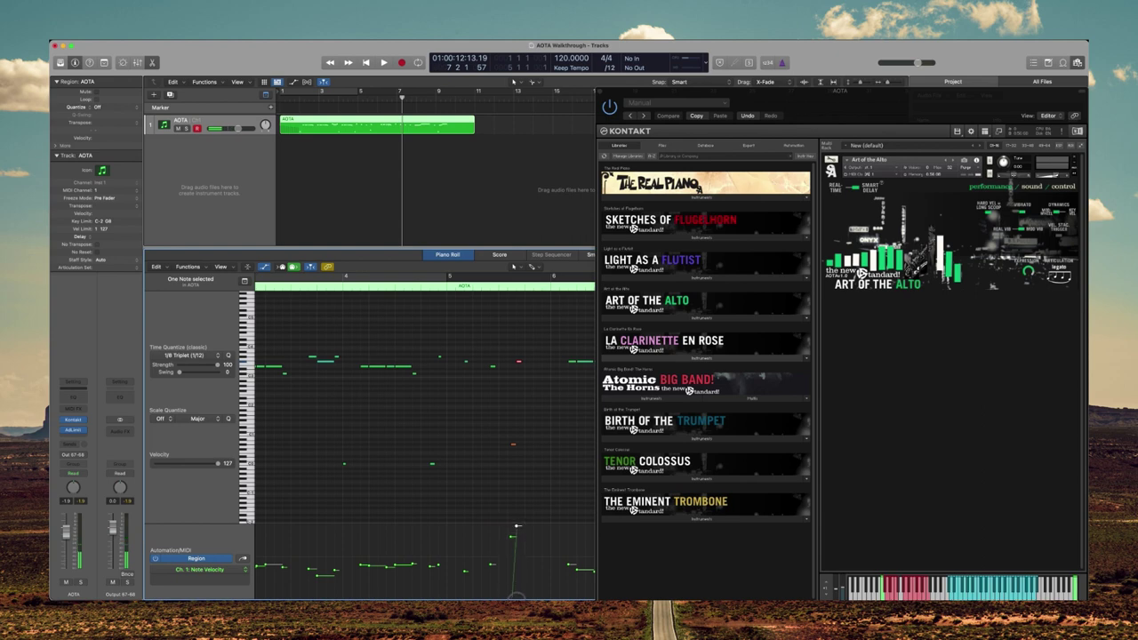
{"action": "left_click", "coordinate": [515, 532]}
{"action": "left_click_drag", "start_coordinate": [518, 362], "coordinate": [499, 397]}
{"action": "key", "text": "space"}
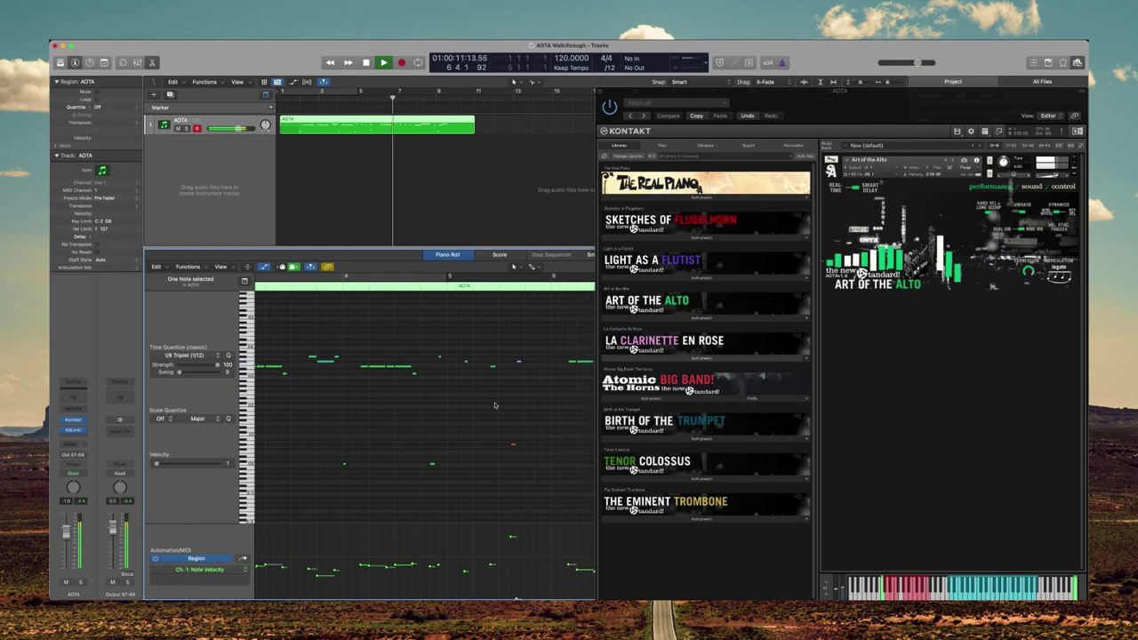
{"action": "key", "text": "space"}
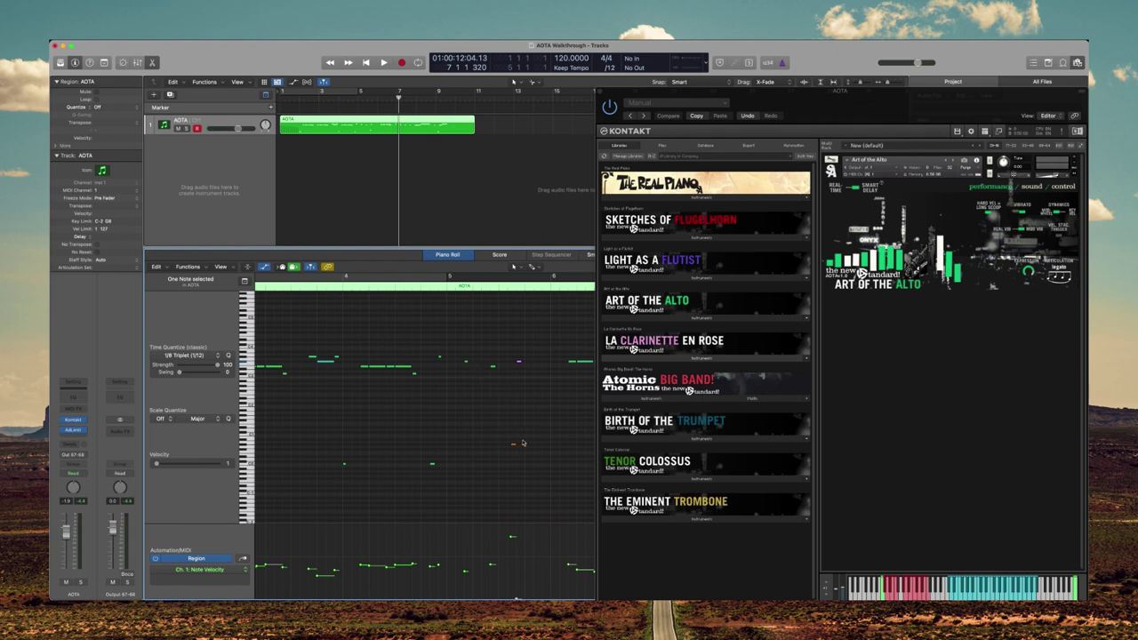
Delete the fall keyswitch late in bar 5 and lengthen the melody note early in bar 5 to about a quarter bar.
{"action": "key", "text": "Delete"}
{"action": "left_click_drag", "start_coordinate": [467, 362], "coordinate": [483, 364]}
Add a fall keyswitch just before the lengthened note early in bar 5 and play from just before bar 5.
{"action": "mouse_move", "coordinate": [461, 439]}
{"action": "left_mouse_down"}
{"action": "mouse_move", "coordinate": [480, 440]}
{"action": "mouse_move", "coordinate": [460, 439]}
{"action": "left_mouse_up"}
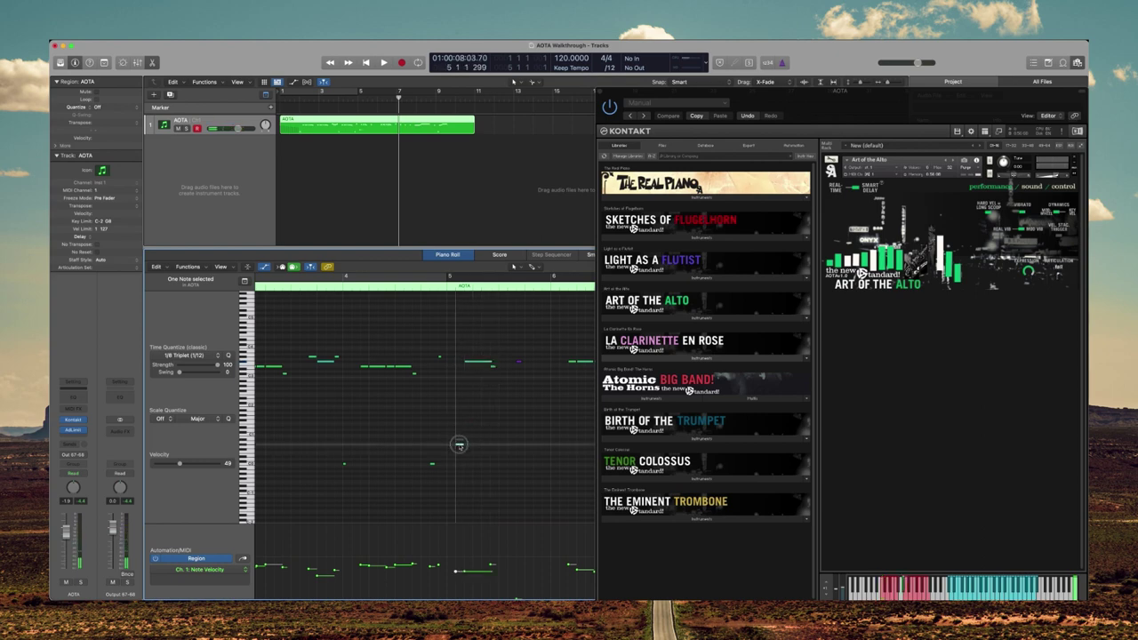
{"action": "left_click_drag", "start_coordinate": [457, 445], "coordinate": [458, 446]}
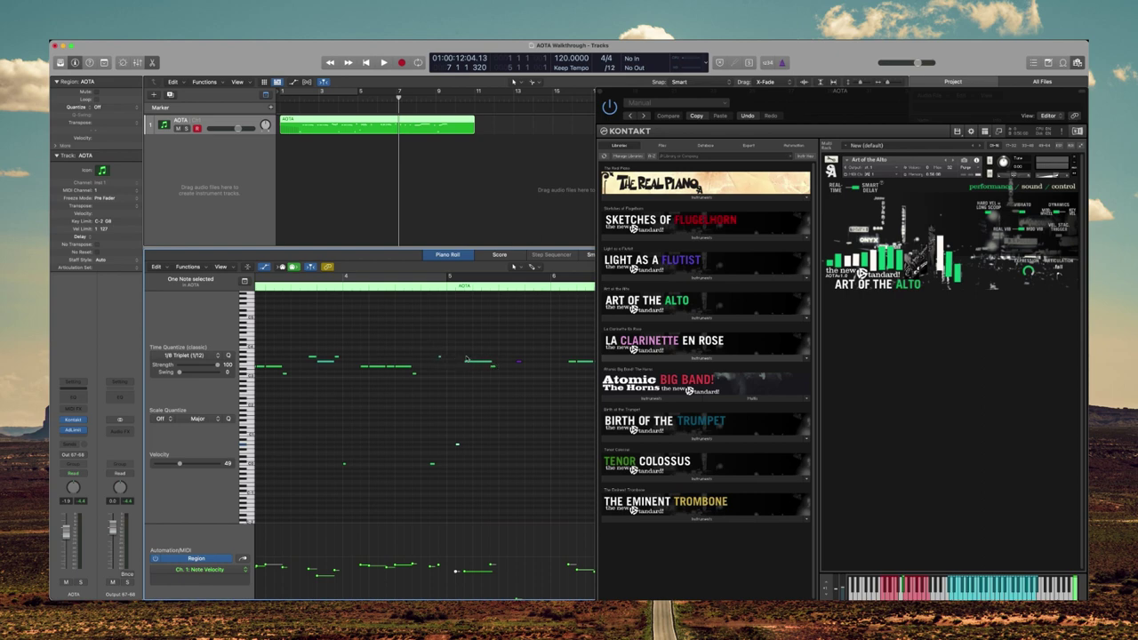
{"action": "double_click", "coordinate": [419, 288]}
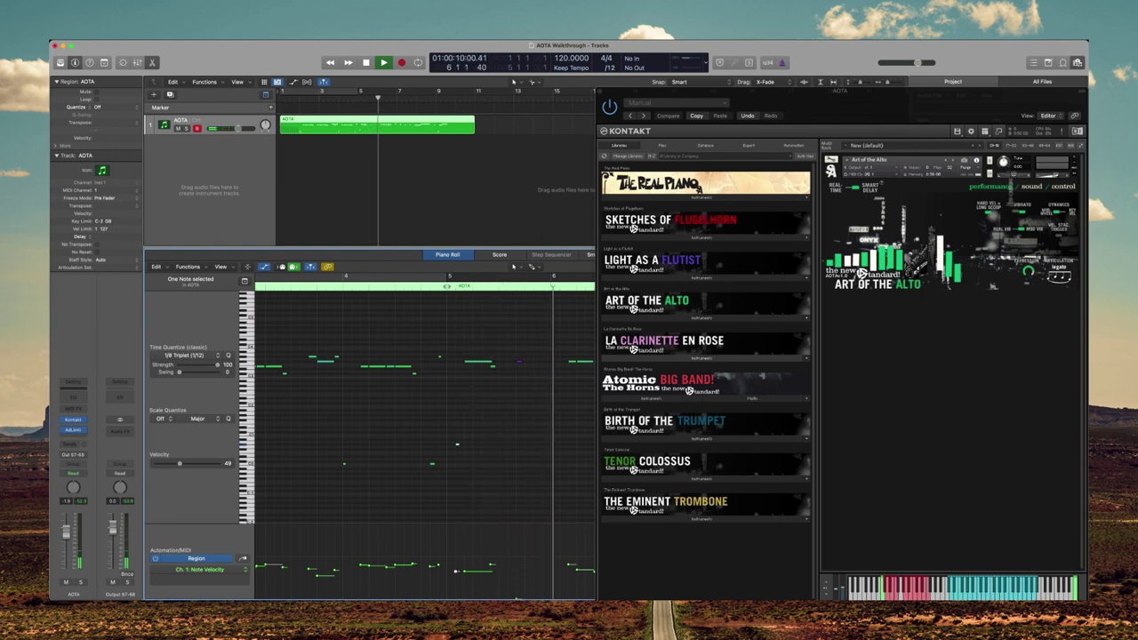
{"action": "key", "text": "space"}
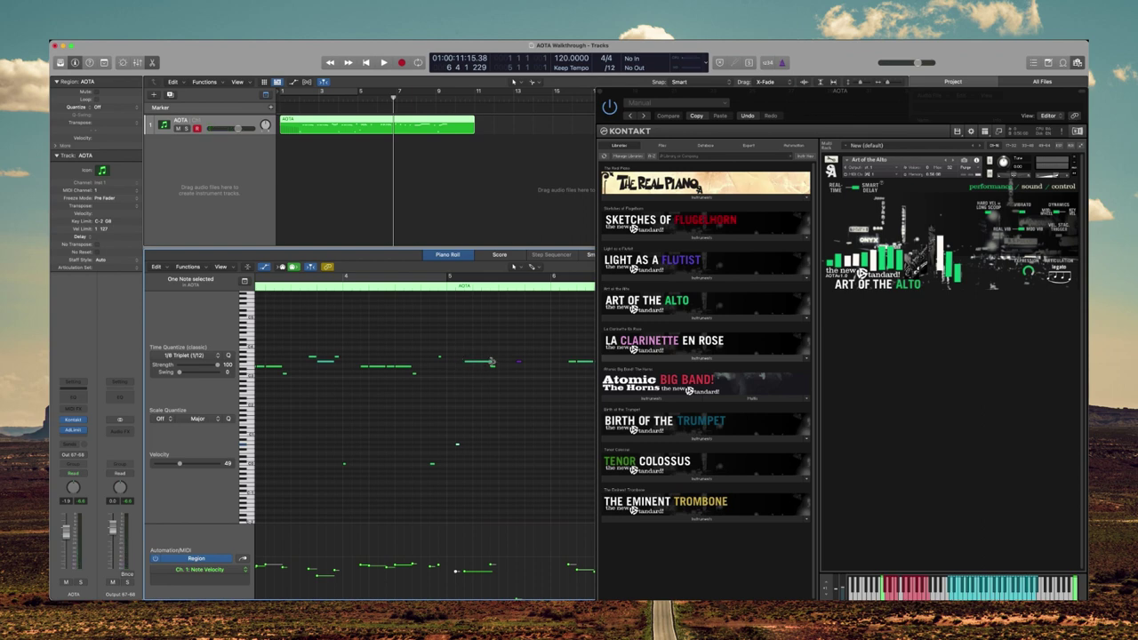
Delete the fall keyswitch at bar 5 and shorten the lengthened melody note beside it again.
{"action": "left_click_drag", "start_coordinate": [466, 434], "coordinate": [431, 464]}
{"action": "scroll", "coordinate": [416, 394], "scroll_direction": "left", "scroll_amount": 5}
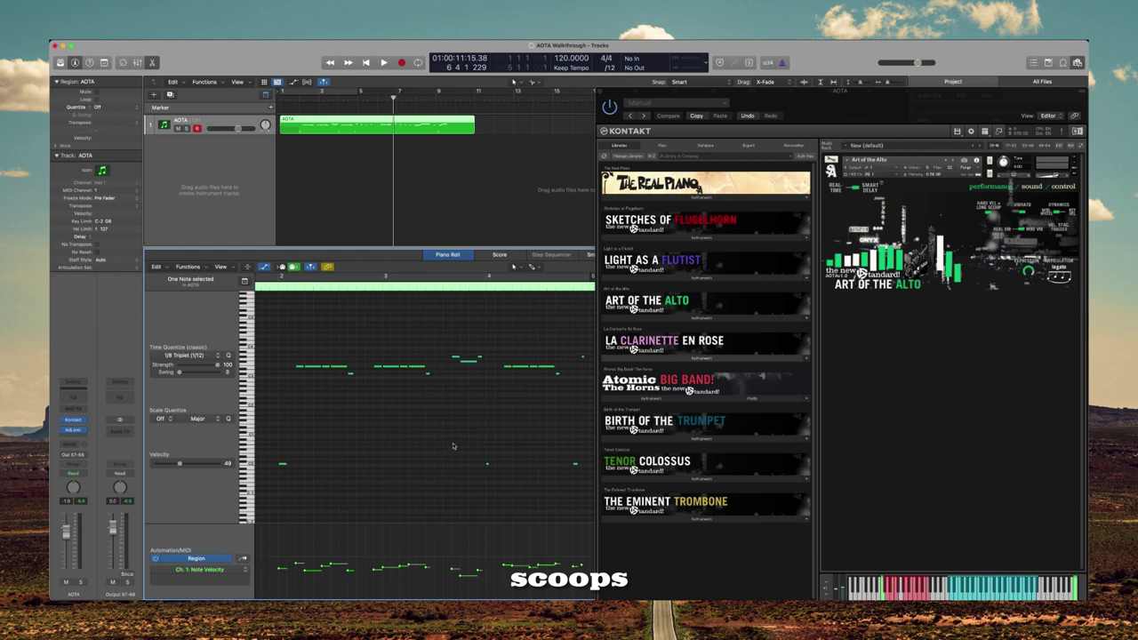
{"action": "scroll", "coordinate": [452, 445], "scroll_direction": "right", "scroll_amount": 3}
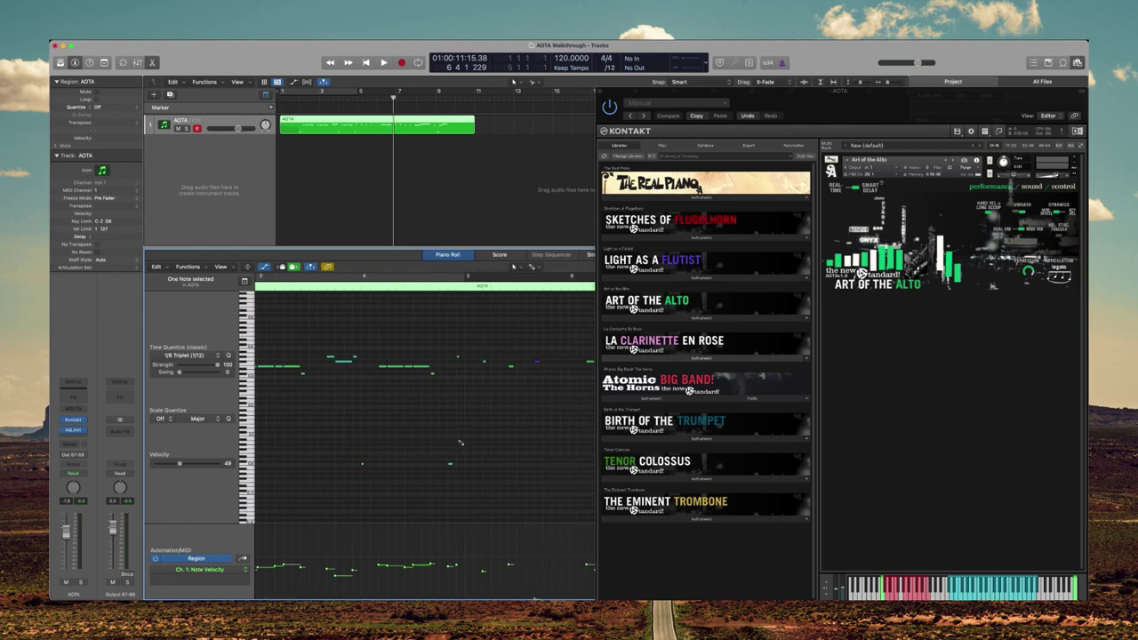
Add a scoop keyswitch just before the short note at the end of bar 4, shift the neighbouring keyswitch slightly earlier and play the phrase.
{"action": "left_click", "coordinate": [453, 440]}
{"action": "left_click_drag", "start_coordinate": [450, 463], "coordinate": [439, 462]}
{"action": "left_click", "coordinate": [351, 288]}
{"action": "key", "text": "space"}
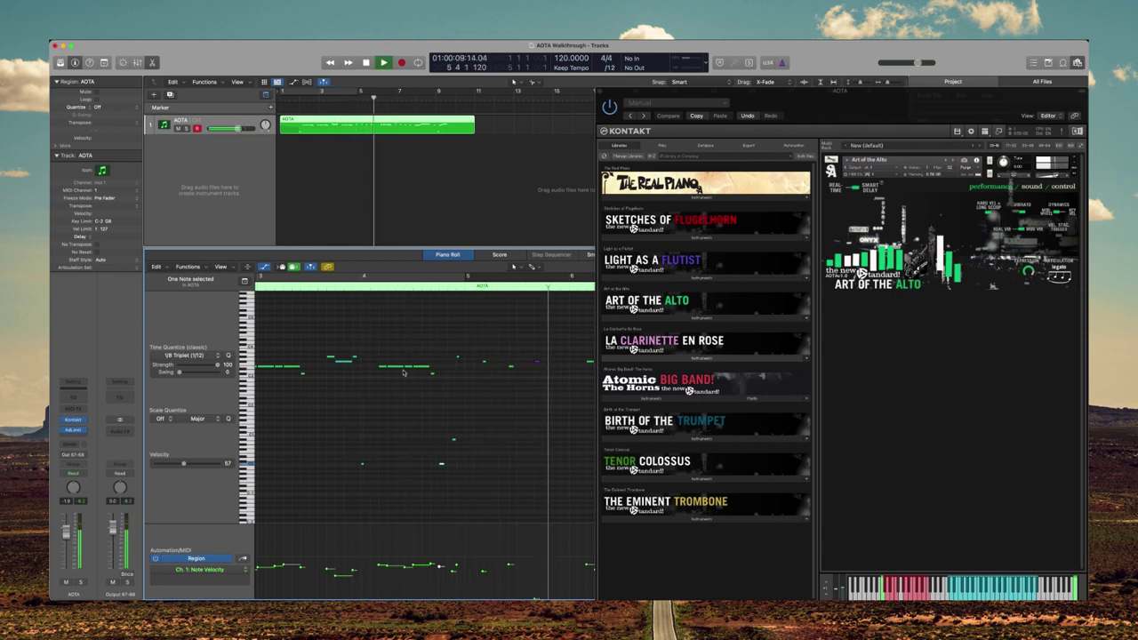
{"action": "key", "text": "space"}
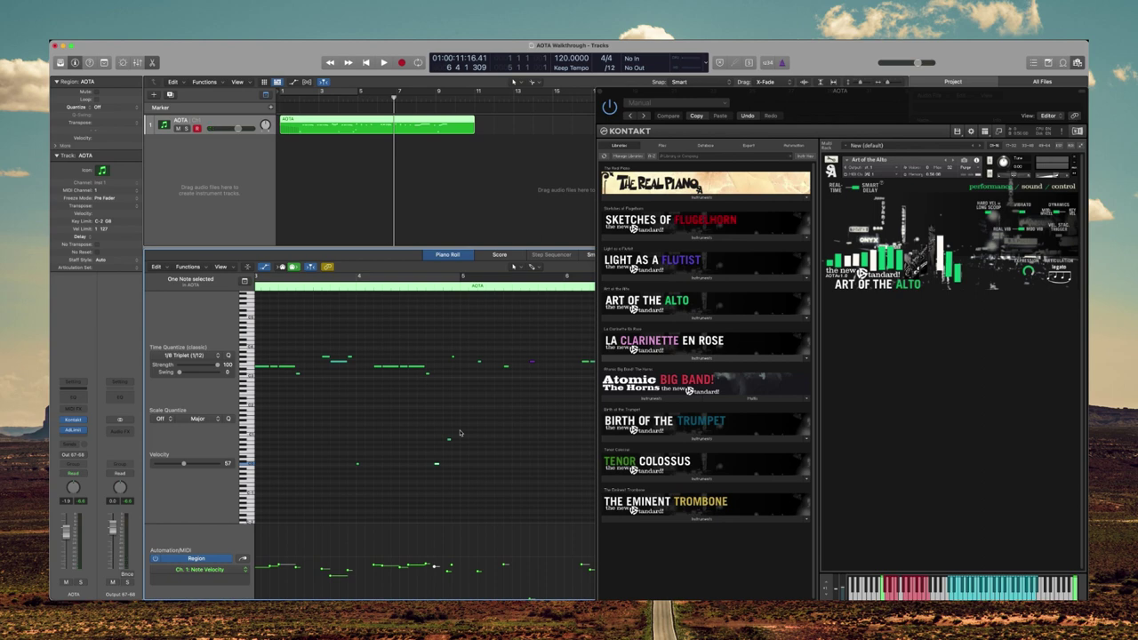
Add a scoop keyswitch around the middle of bar 3 and play the phrase from just before bar 3, then from mid-bar 3.
{"action": "scroll", "coordinate": [460, 433], "scroll_direction": "left", "scroll_amount": 5}
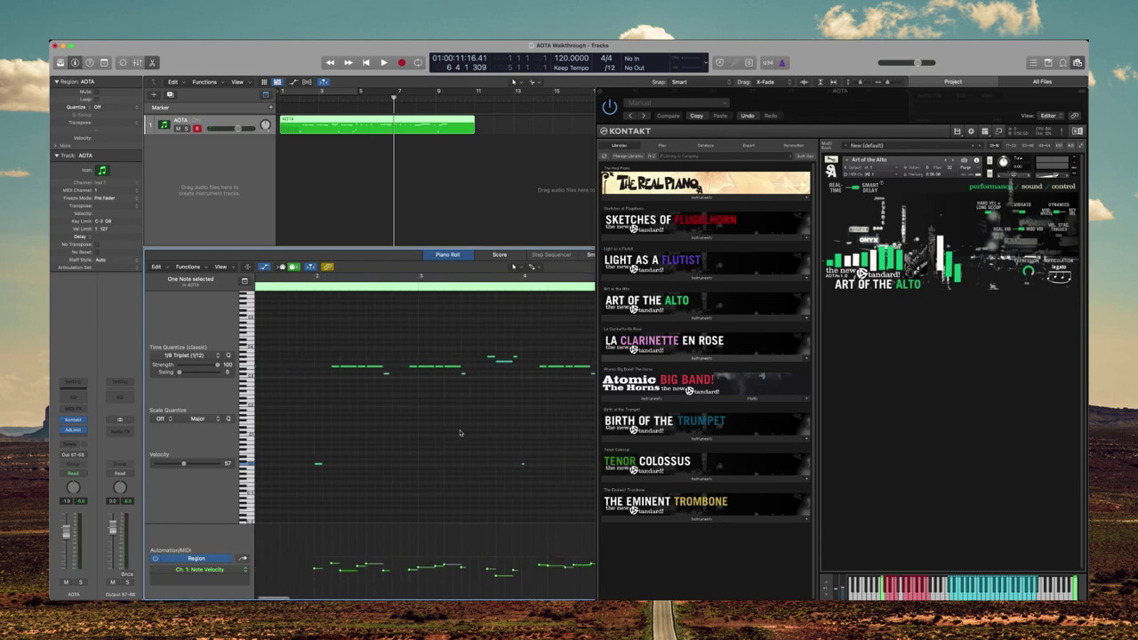
{"action": "left_click", "coordinate": [445, 440]}
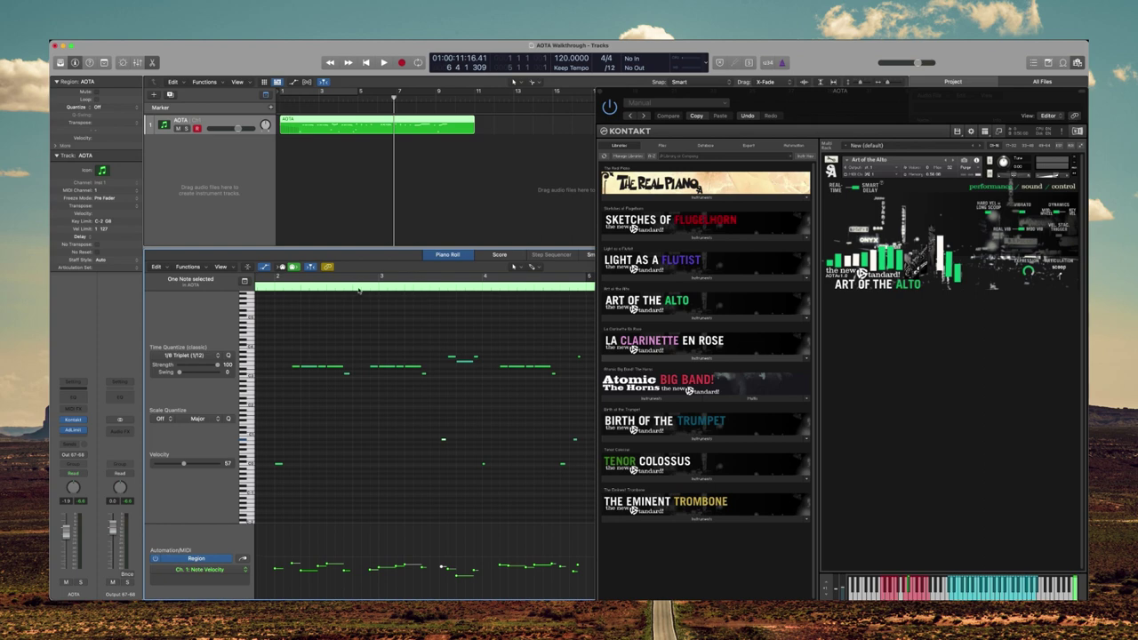
{"action": "left_click", "coordinate": [360, 288]}
{"action": "key", "text": "space"}
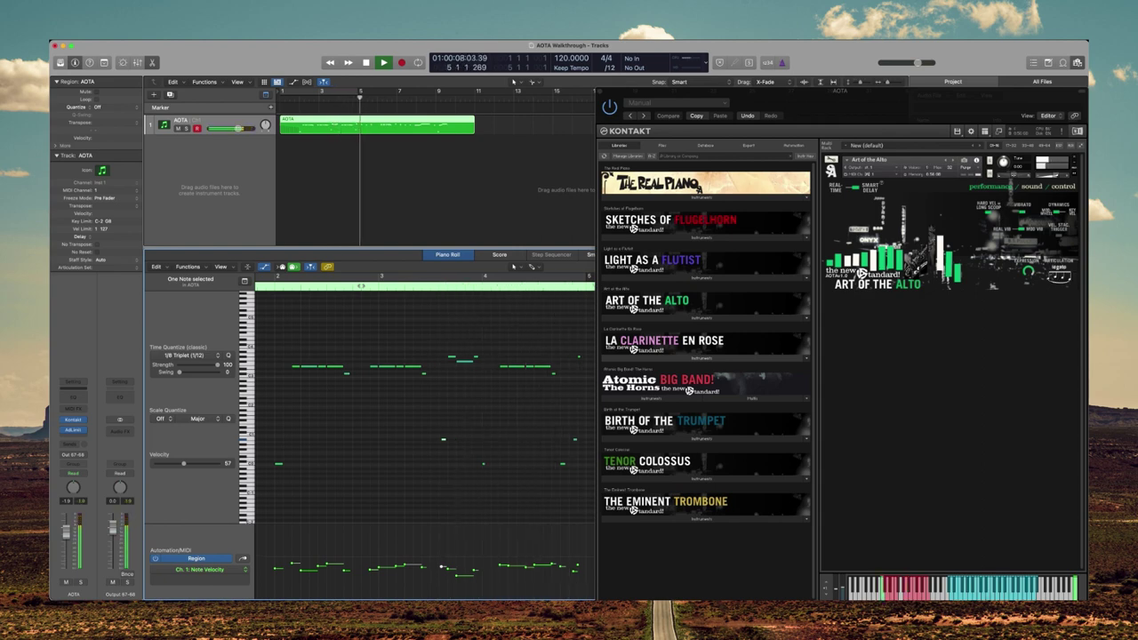
{"action": "left_click", "coordinate": [435, 288]}
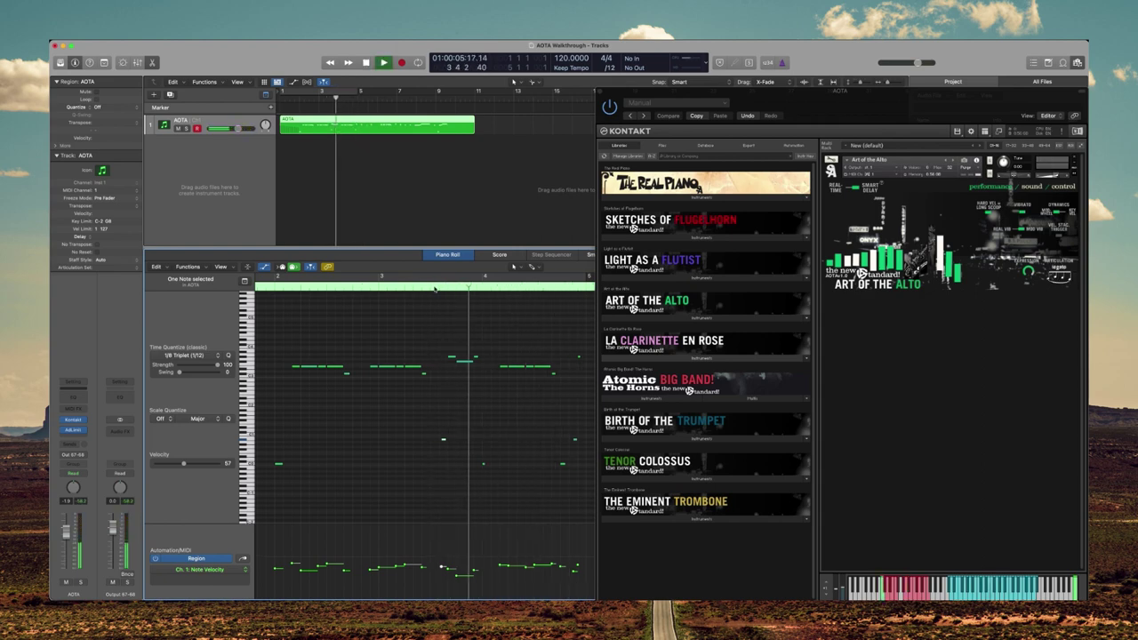
{"action": "key", "text": "space"}
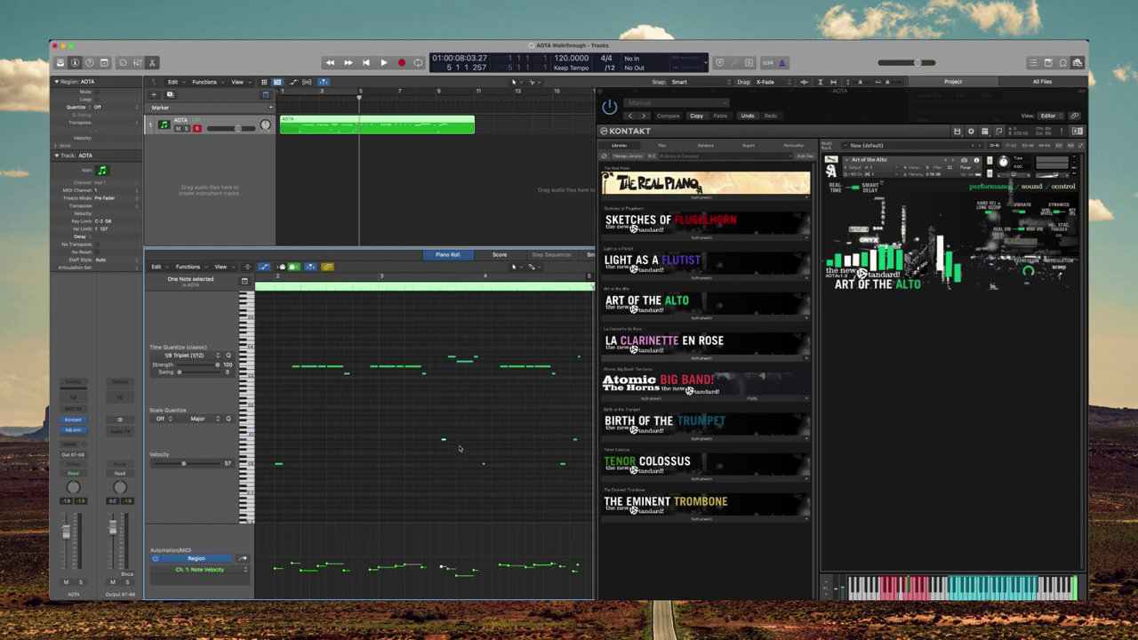
Move the scoop keyswitch from bar 3 to about the middle of bar 4 and play twice from the start of bar 4.
{"action": "scroll", "coordinate": [459, 448], "scroll_direction": "right", "scroll_amount": 3}
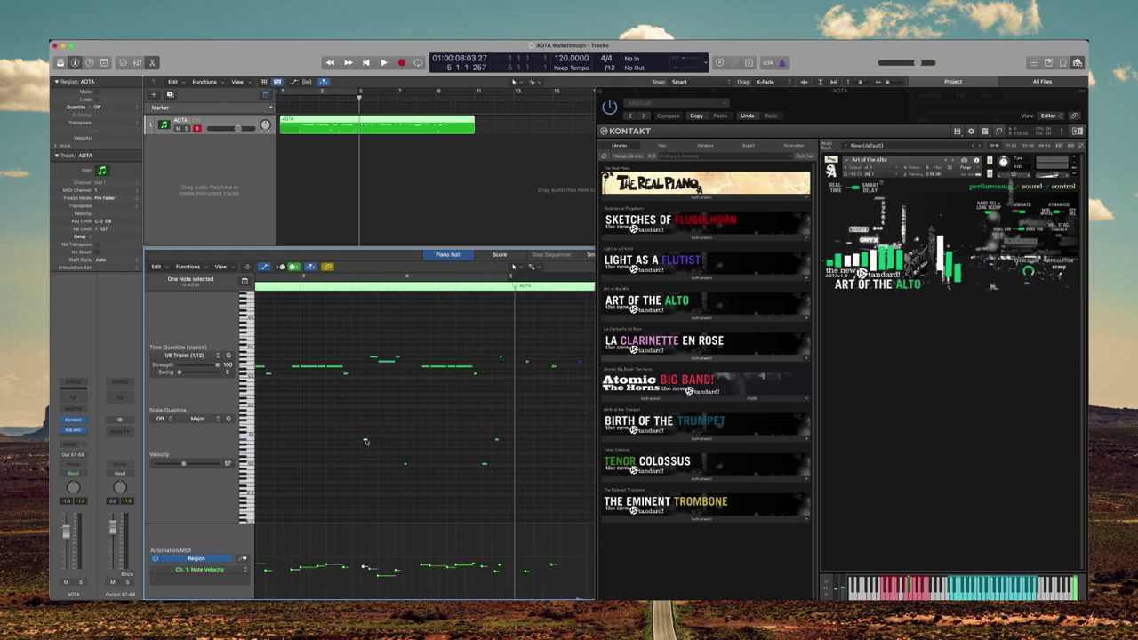
{"action": "left_click_drag", "start_coordinate": [366, 441], "coordinate": [455, 442]}
{"action": "left_click", "coordinate": [411, 287]}
{"action": "key", "text": "space"}
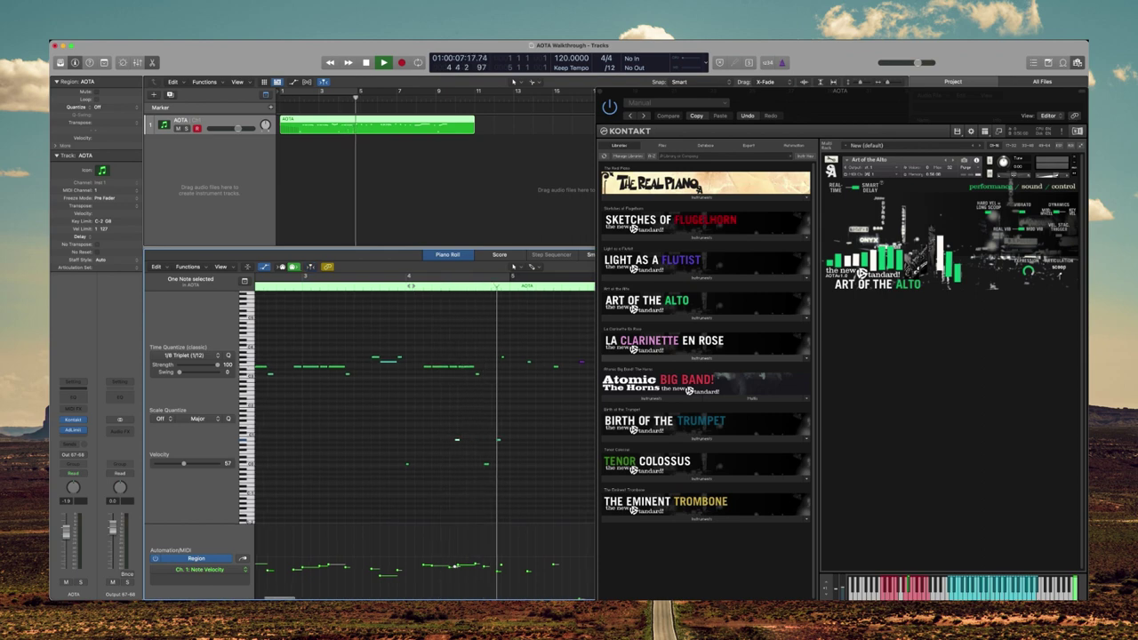
{"action": "key", "text": "space"}
{"action": "left_click", "coordinate": [414, 287]}
{"action": "key", "text": "space"}
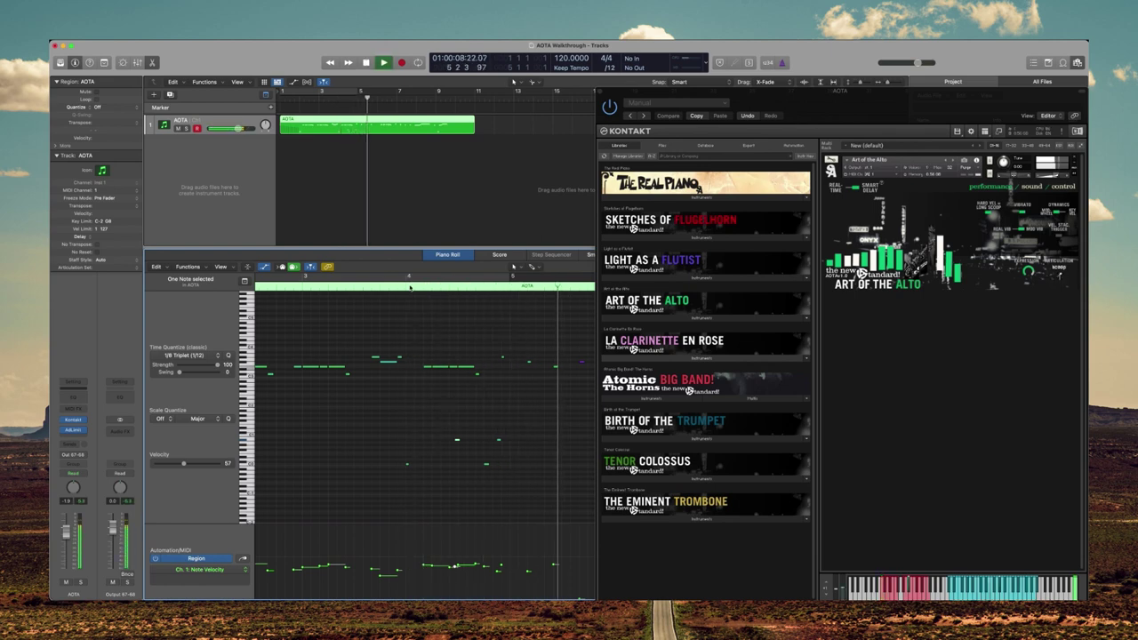
{"action": "key", "text": "space"}
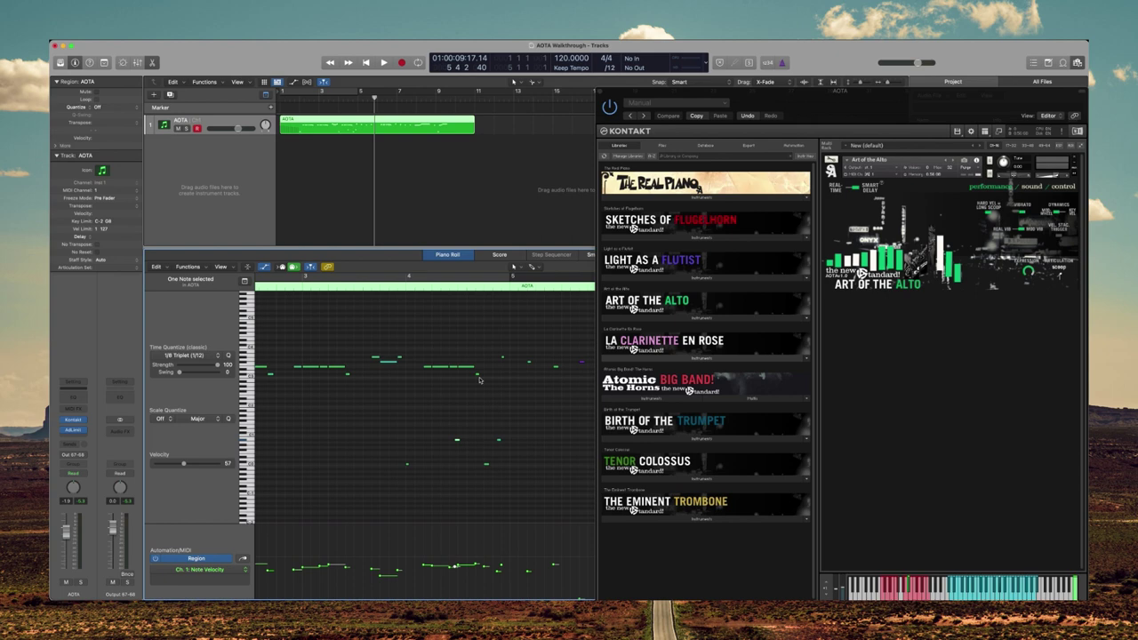
Lengthen the last note in bar 9 to about 1.3 bars, add a long fall keyswitch at its start and play from just before bar 9.
{"action": "scroll", "coordinate": [487, 444], "scroll_direction": "right", "scroll_amount": 15}
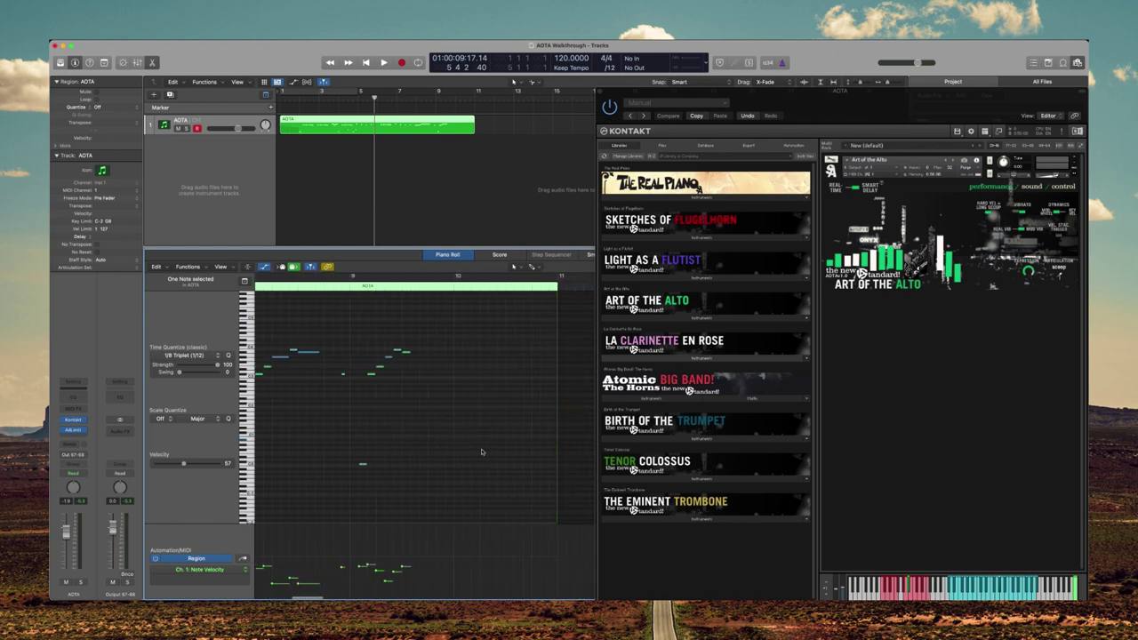
{"action": "left_click_drag", "start_coordinate": [398, 355], "coordinate": [525, 352]}
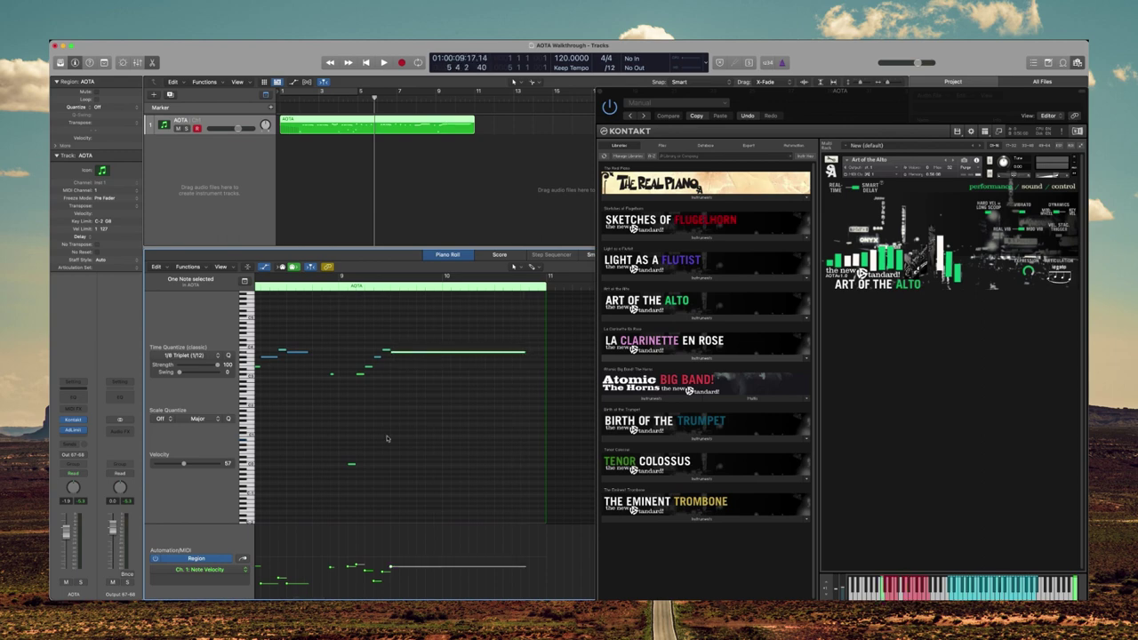
{"action": "mouse_move", "coordinate": [386, 442]}
{"action": "left_mouse_down"}
{"action": "mouse_move", "coordinate": [517, 442]}
{"action": "mouse_move", "coordinate": [388, 444]}
{"action": "left_mouse_up"}
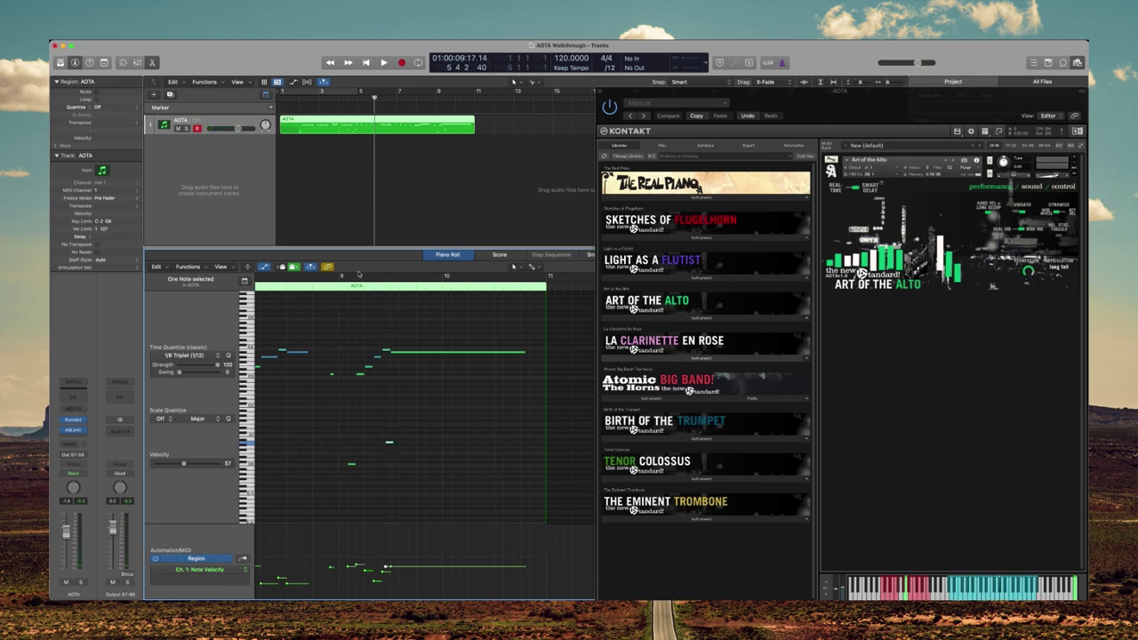
{"action": "left_click", "coordinate": [331, 285]}
{"action": "key", "text": "space"}
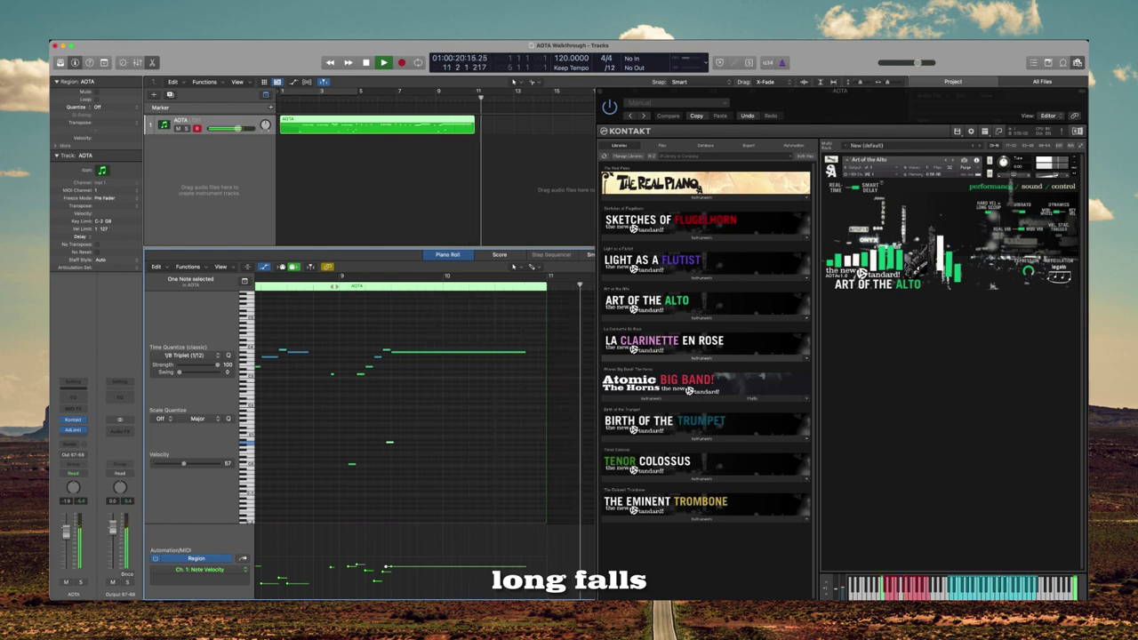
{"action": "key", "text": "space"}
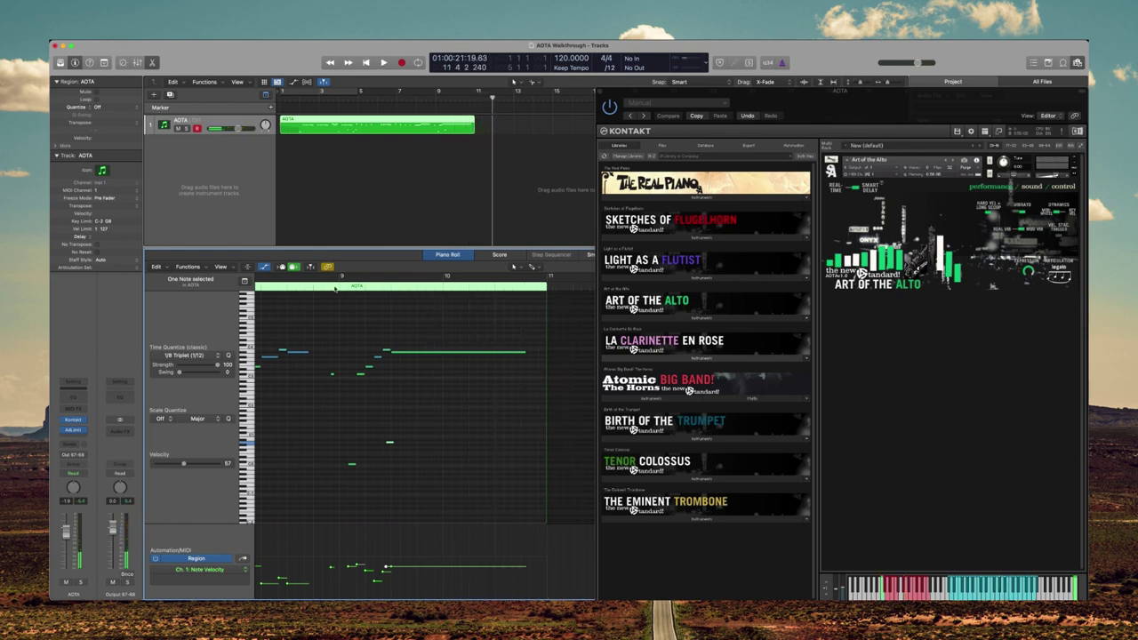
Shorten the last melody note back to a brief note, move its keyswitch to the doit articulation and play from bar 9.
{"action": "left_click_drag", "start_coordinate": [525, 352], "coordinate": [396, 359]}
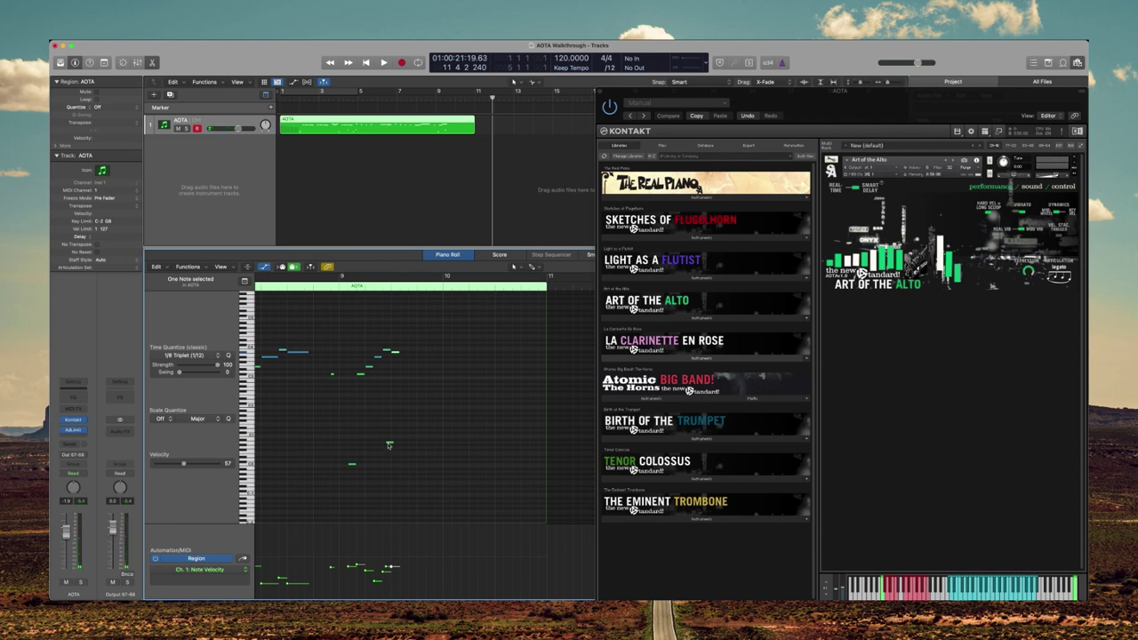
{"action": "left_click_drag", "start_coordinate": [391, 445], "coordinate": [391, 440]}
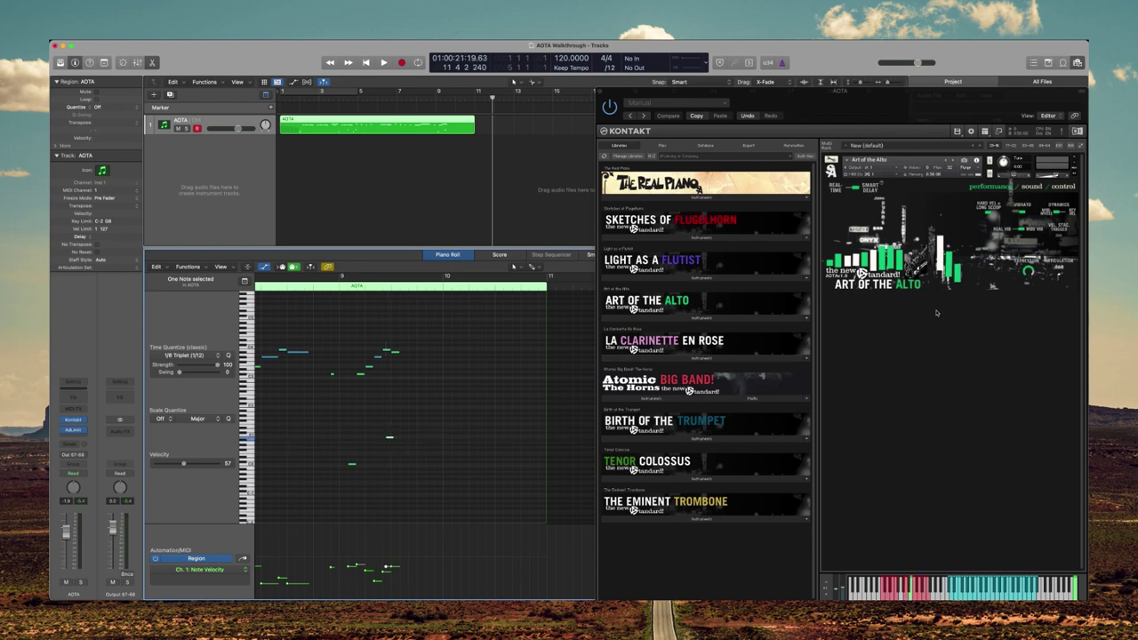
{"action": "left_click", "coordinate": [341, 286]}
{"action": "key", "text": "space"}
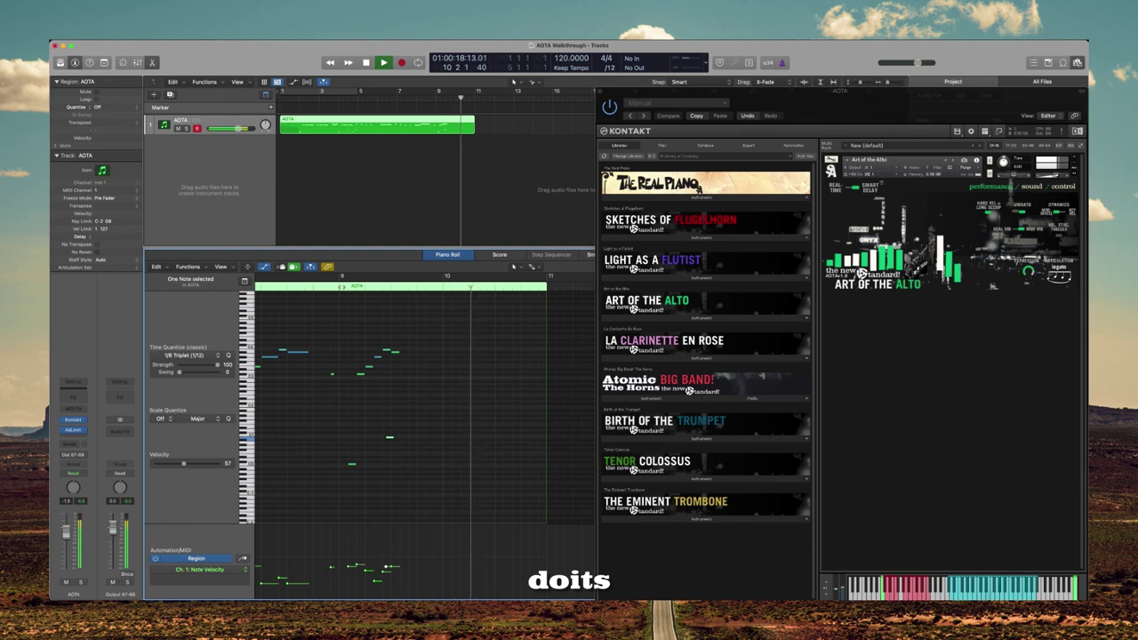
{"action": "key", "text": "space"}
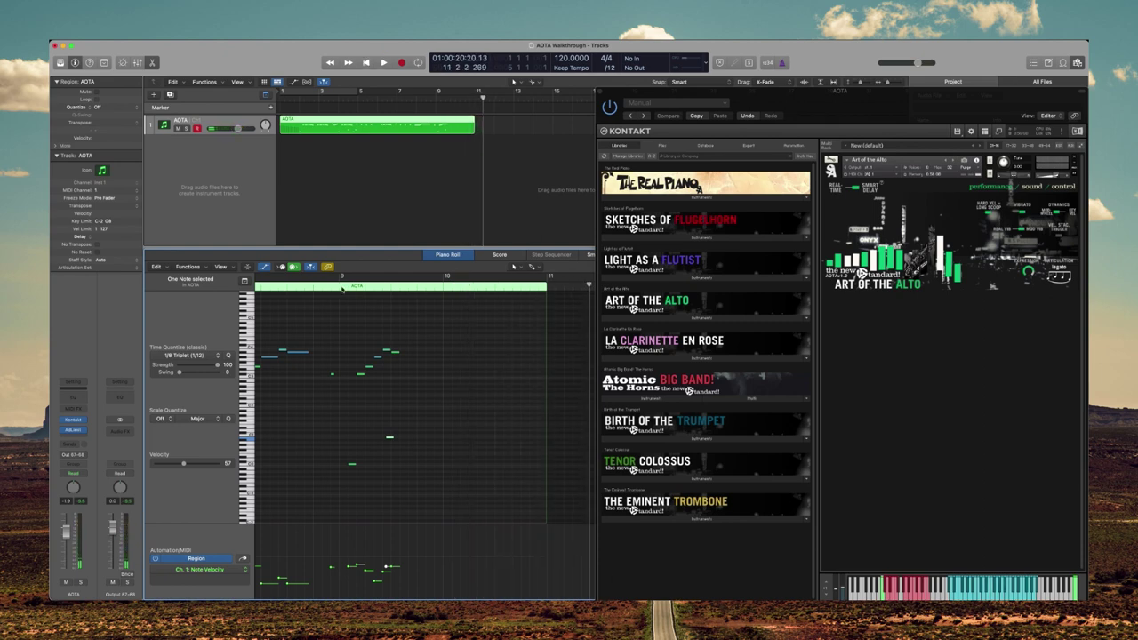
Move the doit keyswitch to the flop articulation ahead of the short note just before bar 9, and shorten the keyswitch.
{"action": "scroll", "coordinate": [427, 436], "scroll_direction": "left", "scroll_amount": 2}
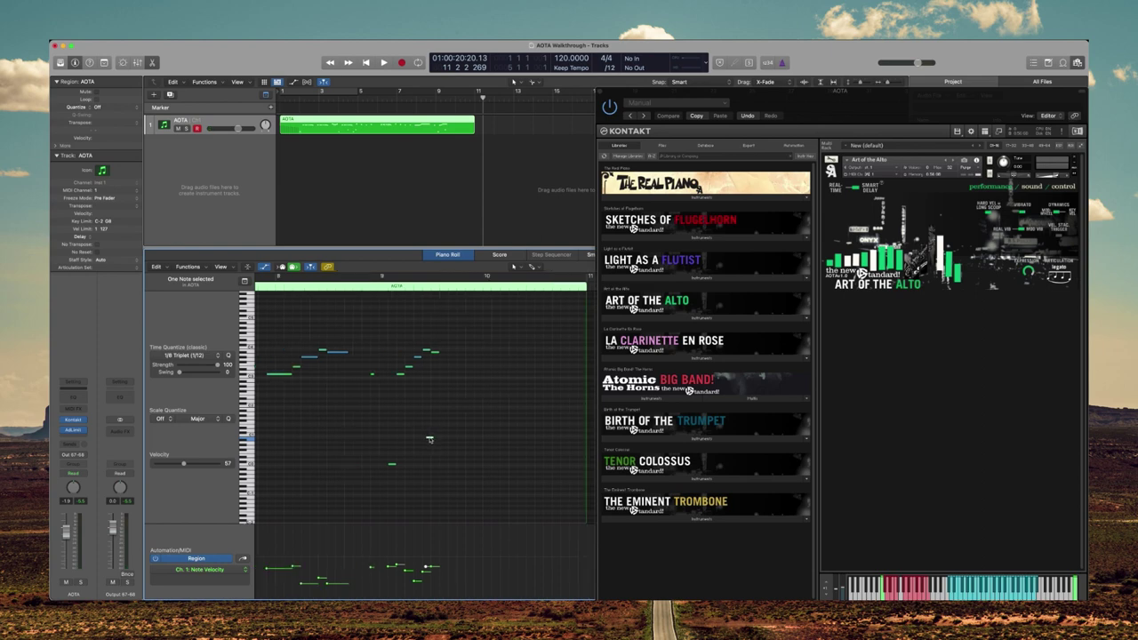
{"action": "left_click", "coordinate": [363, 435]}
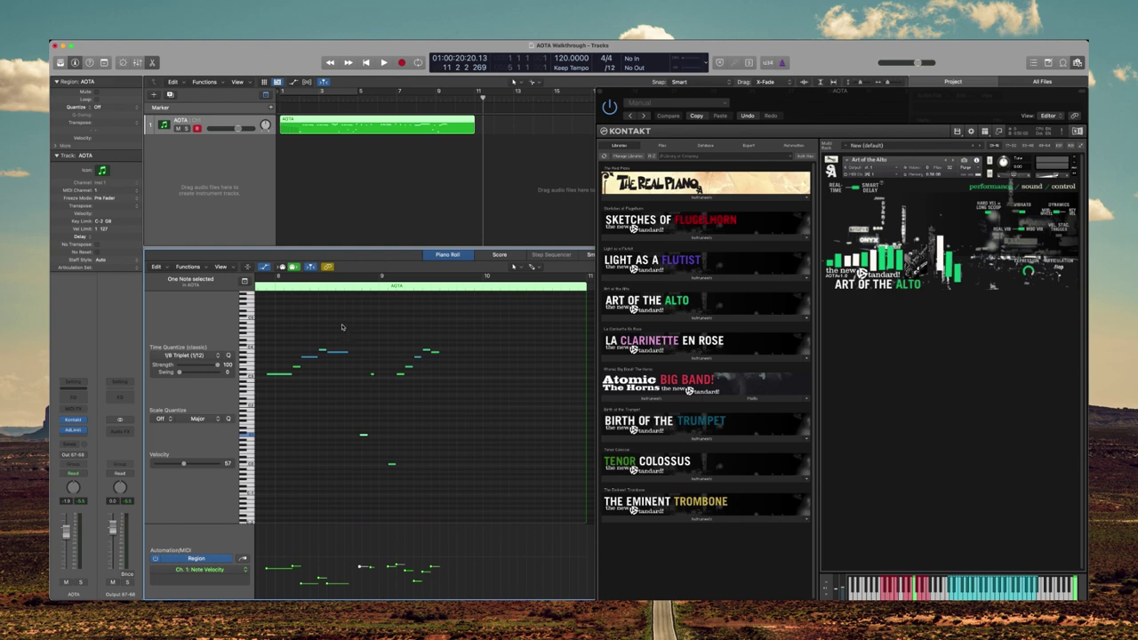
{"action": "left_click_drag", "start_coordinate": [370, 437], "coordinate": [360, 434]}
Add a short keyswitch late in bar 7 on the row of the early bar 9 keyswitch, and play the flop passage twice.
{"action": "scroll", "coordinate": [365, 391], "scroll_direction": "left", "scroll_amount": 5}
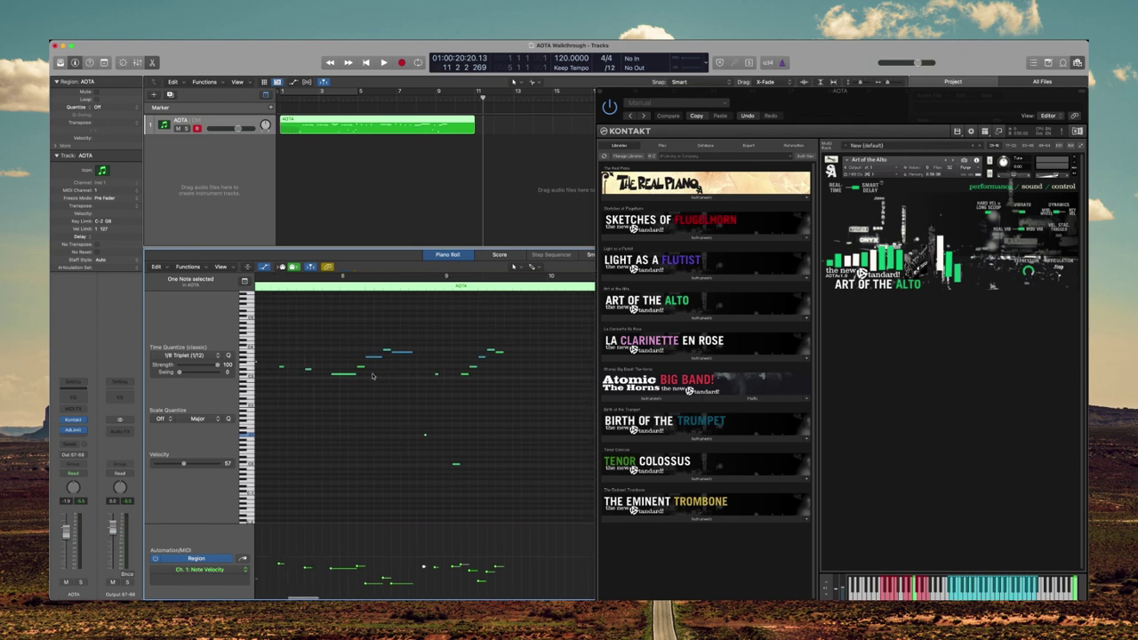
{"action": "left_click", "coordinate": [346, 463]}
{"action": "left_click", "coordinate": [345, 289]}
{"action": "key", "text": "space"}
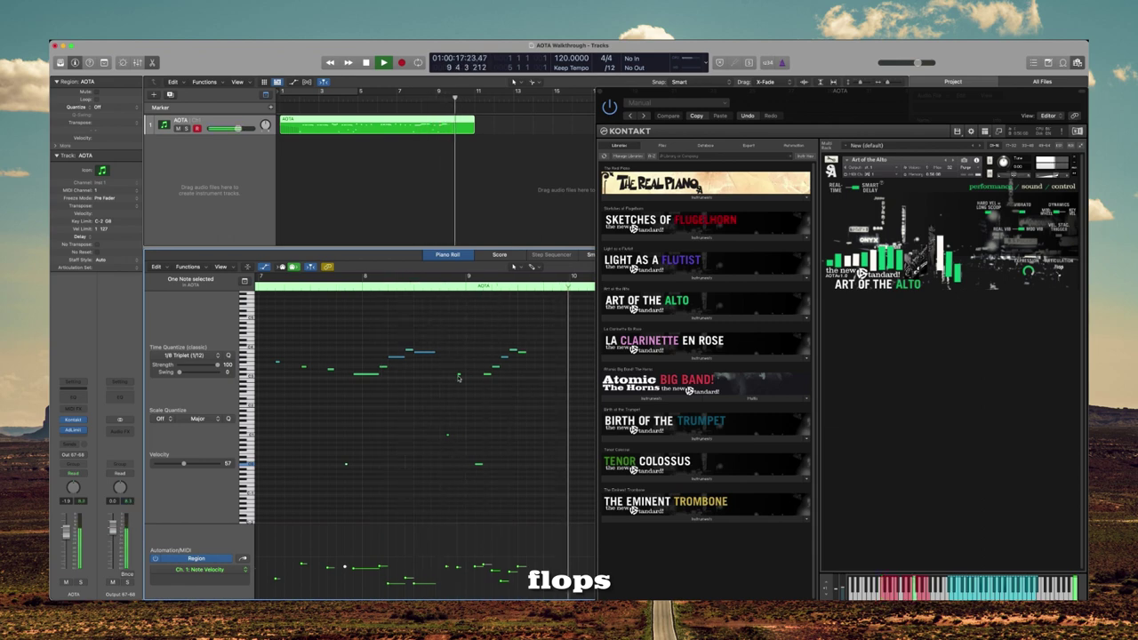
{"action": "key", "text": "space"}
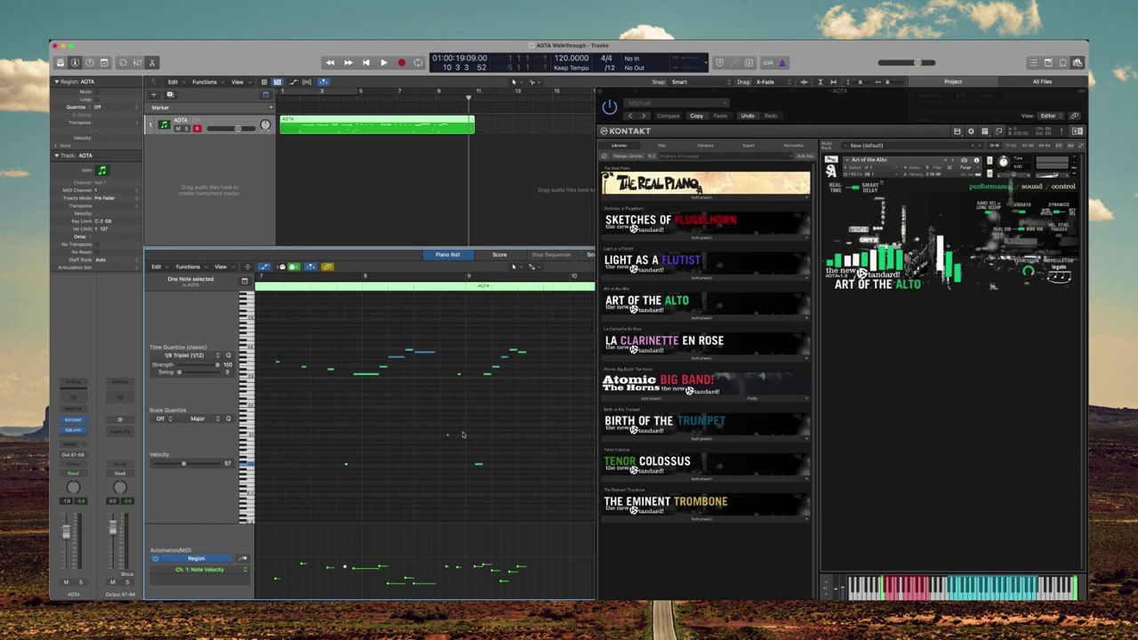
{"action": "double_click", "coordinate": [441, 289]}
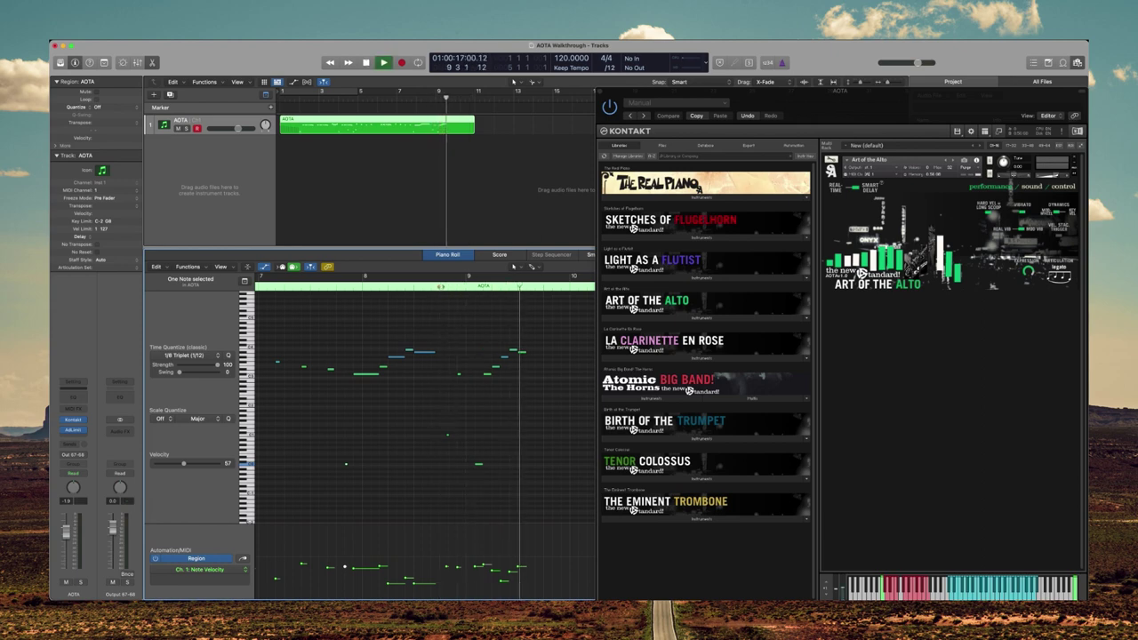
{"action": "key", "text": "space"}
Move the flop keyswitch to the rip articulation just before the short high note at the end of bar 6, and place the playhead before it.
{"action": "scroll", "coordinate": [456, 350], "scroll_direction": "left", "scroll_amount": 3}
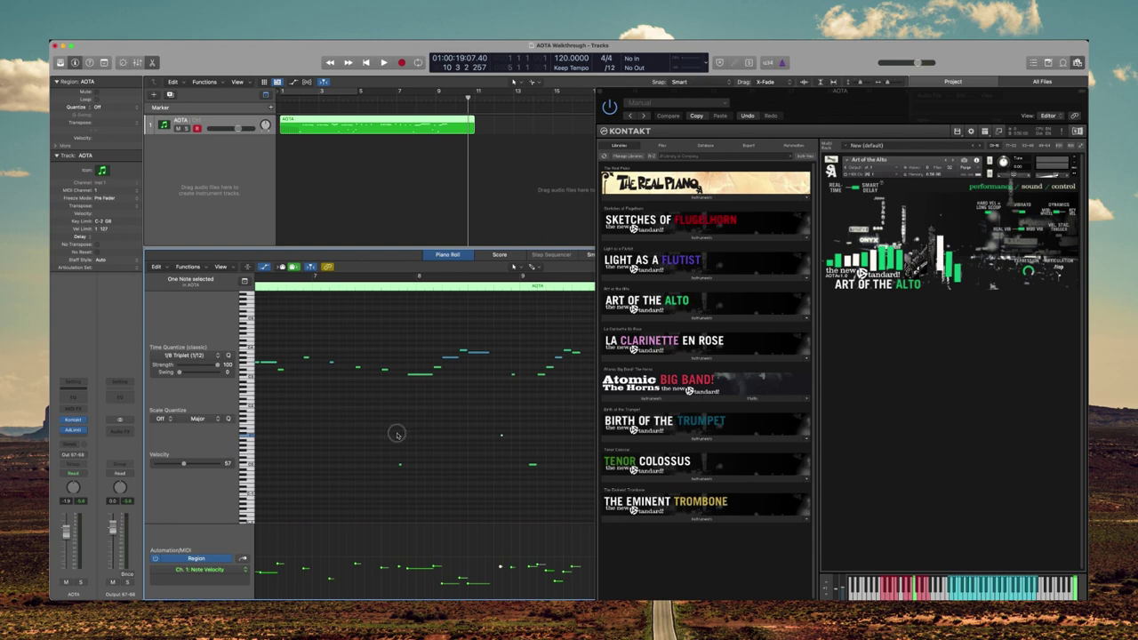
{"action": "left_click", "coordinate": [297, 433]}
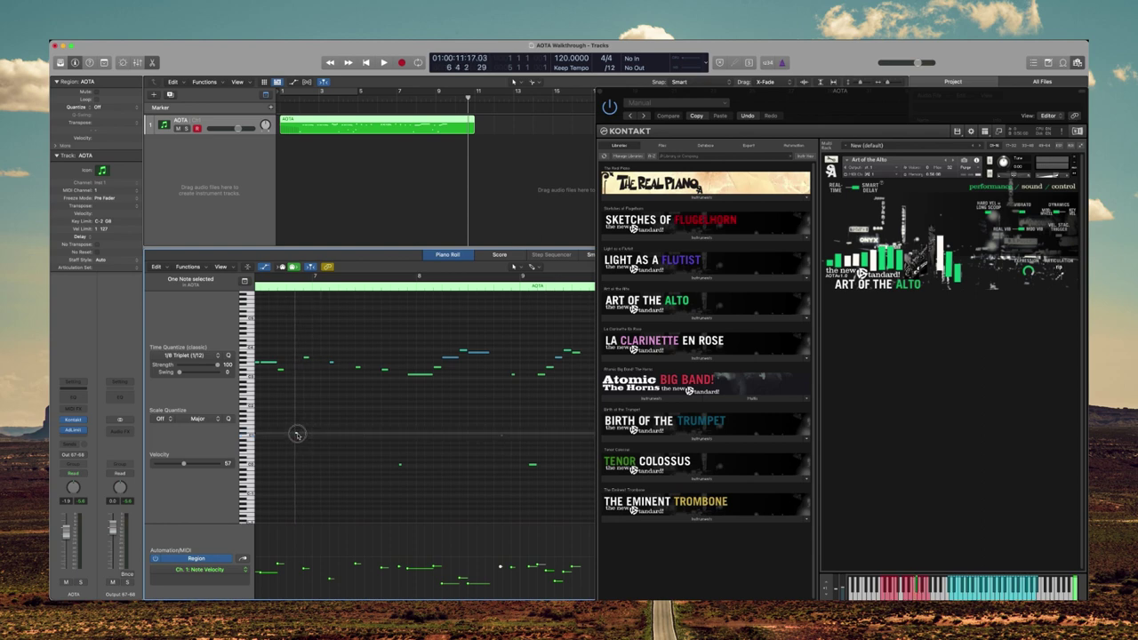
{"action": "left_click", "coordinate": [282, 349]}
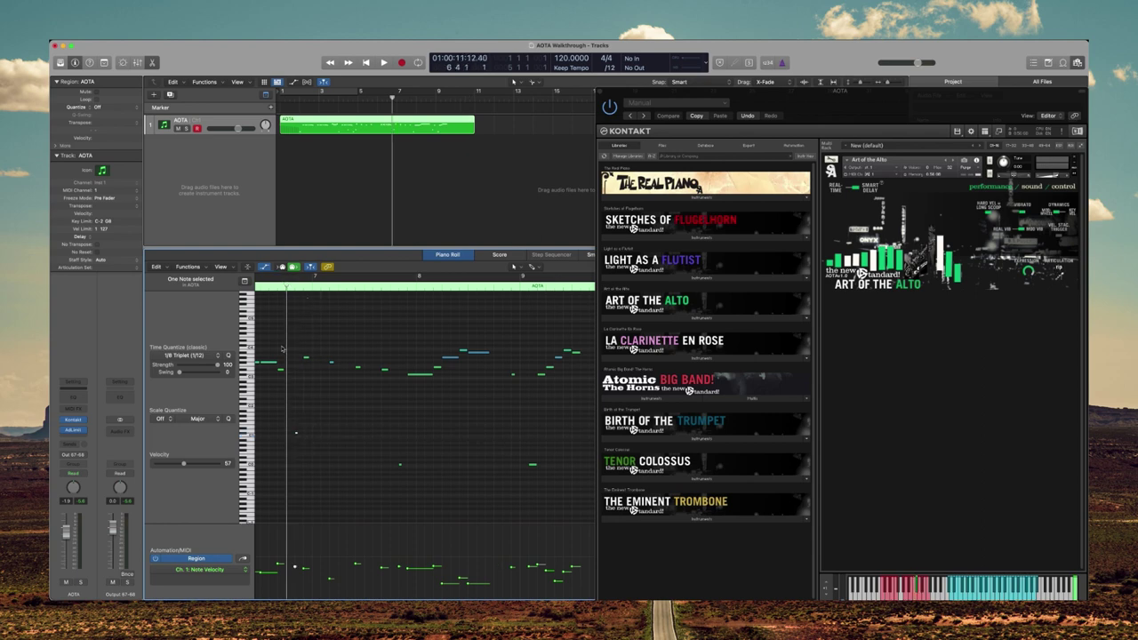
Add two short keyswitches at beat 4 of bar 6 ahead of the rip keyswitch, the second one on the staccatissimo row.
{"action": "left_click", "coordinate": [284, 464]}
{"action": "left_click", "coordinate": [287, 464]}
{"action": "left_click", "coordinate": [292, 460]}
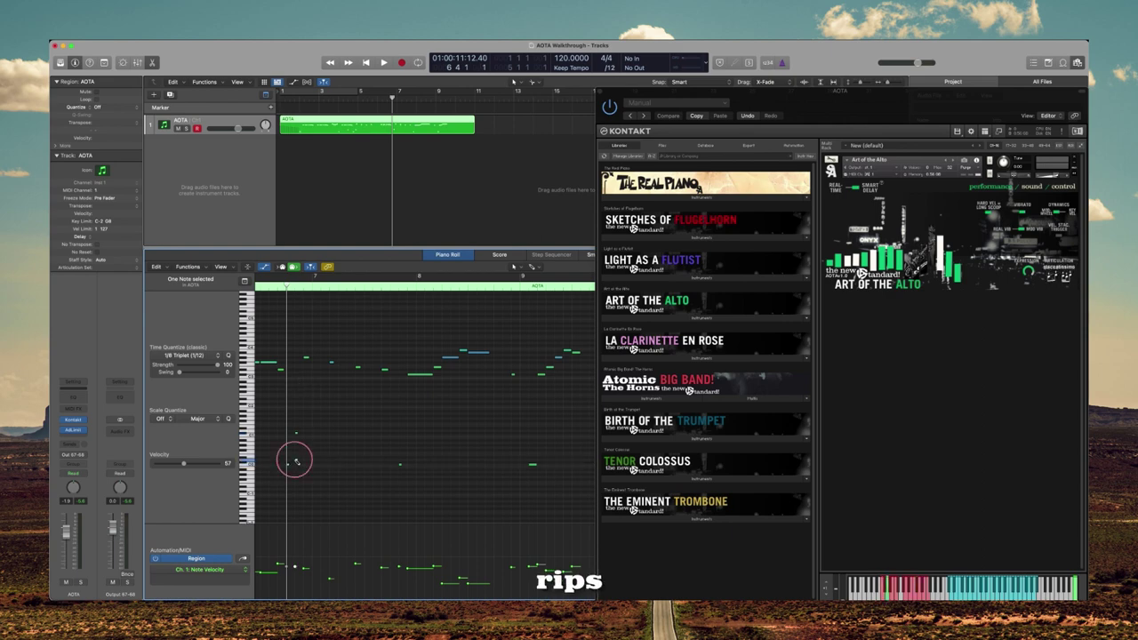
{"action": "left_click", "coordinate": [291, 461]}
Play the rip passage from beat 4 of bar 6 in short stretches through bar 8.
{"action": "key", "text": "space"}
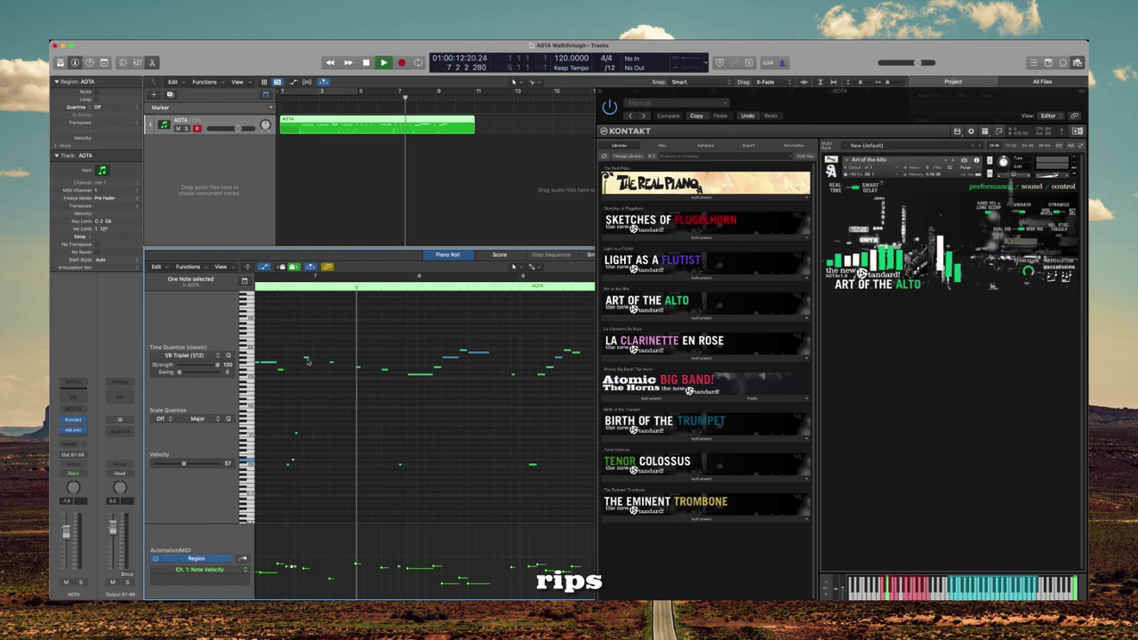
{"action": "key", "text": "space"}
{"action": "key", "text": "space"}
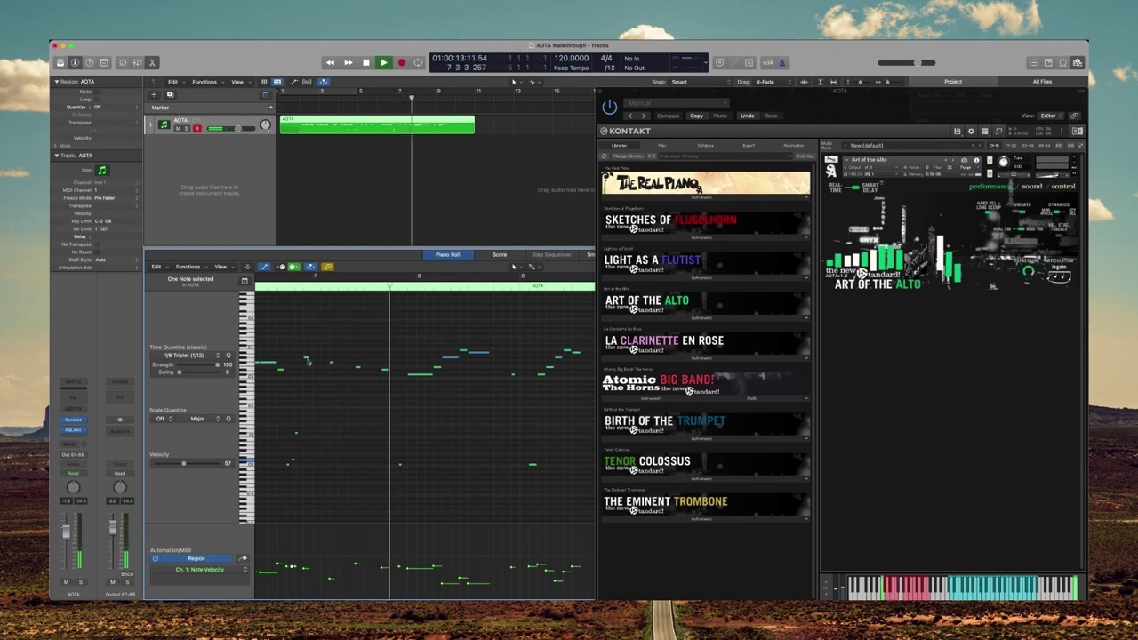
{"action": "key", "text": "space"}
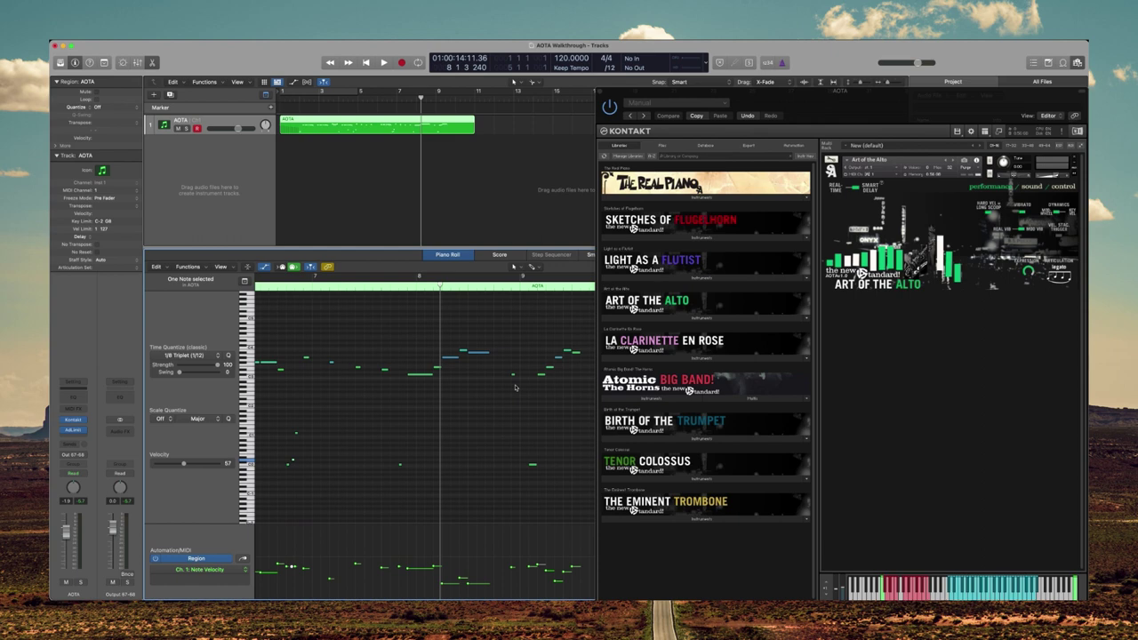
{"action": "key", "text": "space"}
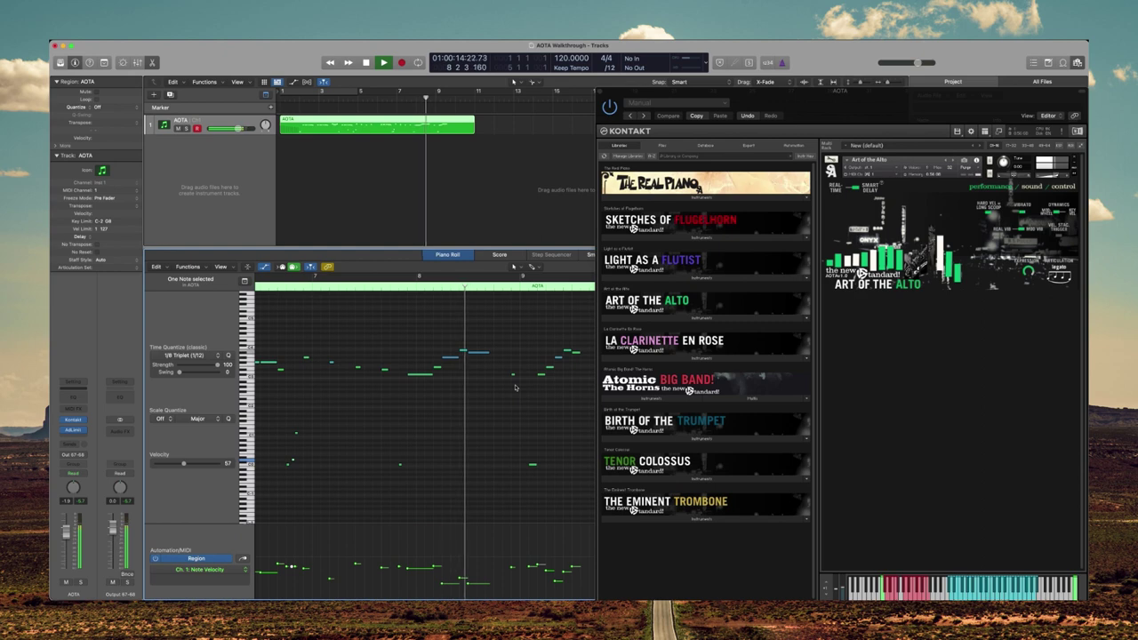
{"action": "key", "text": "space"}
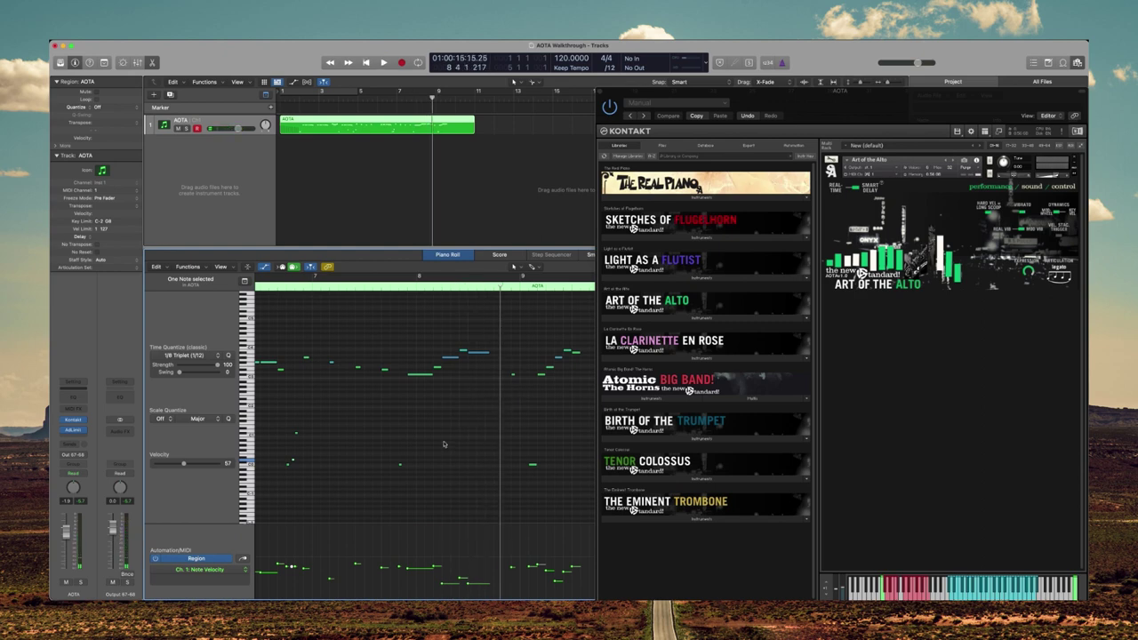
Make the high note at the end of bar 6 a gliss: remove the next short note, lengthen it to mid bar 7, and place a gliss keyswitch beneath.
{"action": "left_click", "coordinate": [297, 434]}
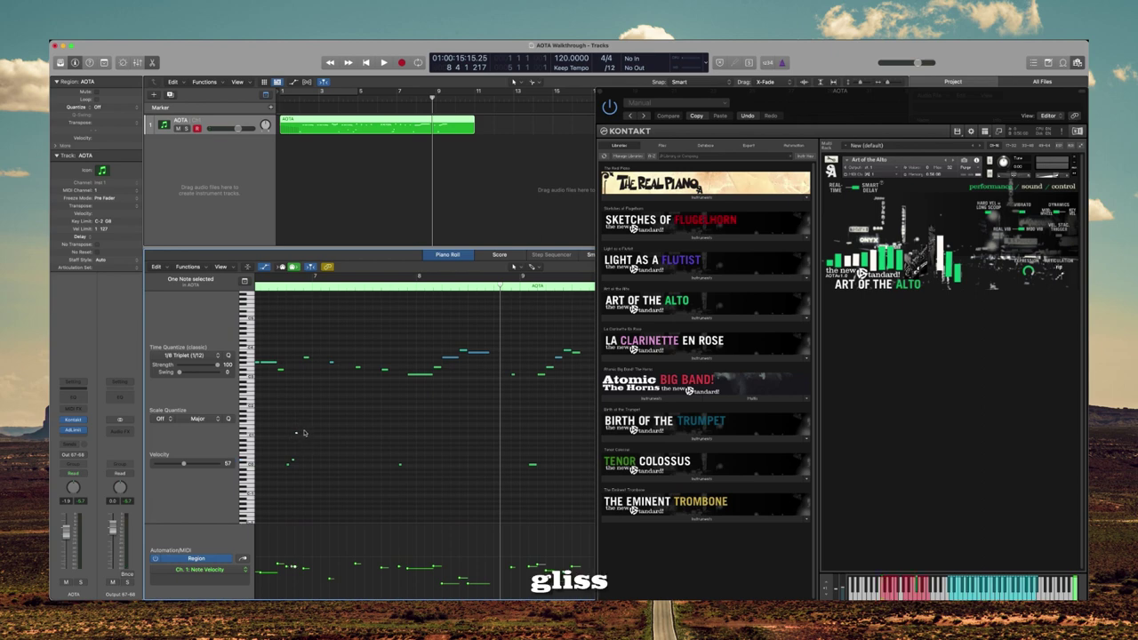
{"action": "scroll", "coordinate": [303, 432], "scroll_direction": "left", "scroll_amount": 3}
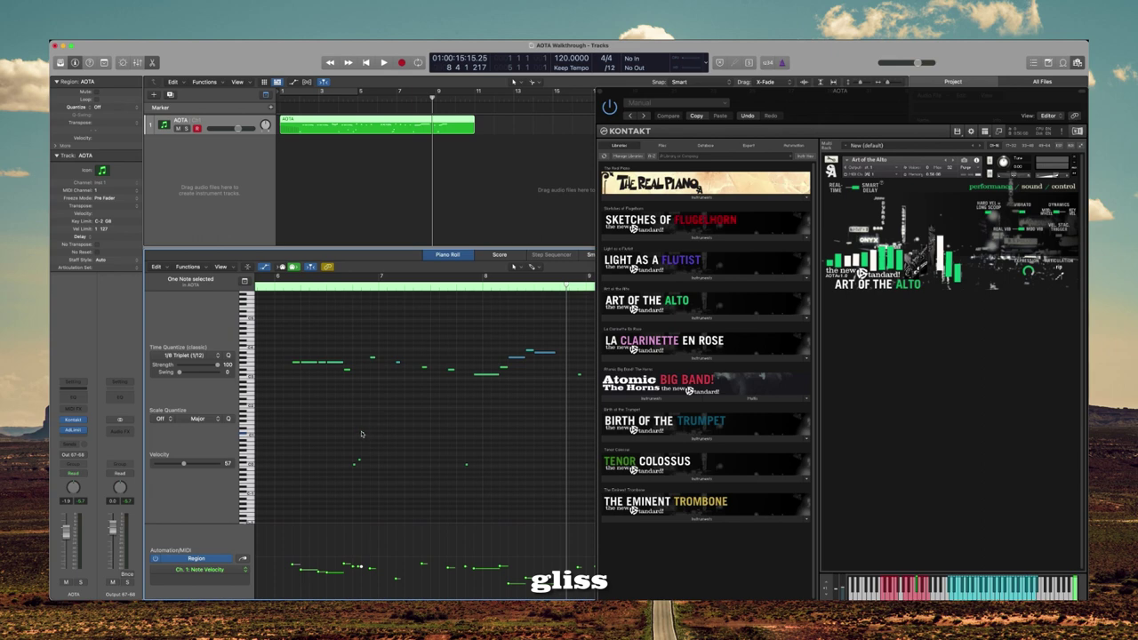
{"action": "left_click", "coordinate": [397, 363]}
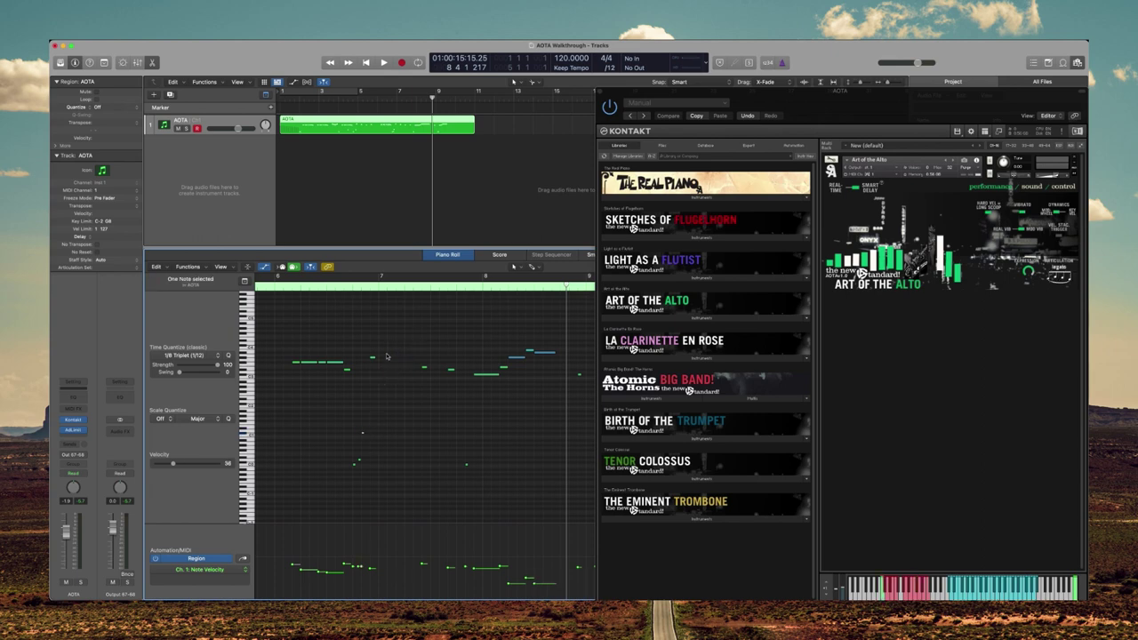
{"action": "left_click_drag", "start_coordinate": [375, 357], "coordinate": [424, 364]}
{"action": "left_click_drag", "start_coordinate": [362, 434], "coordinate": [406, 432]}
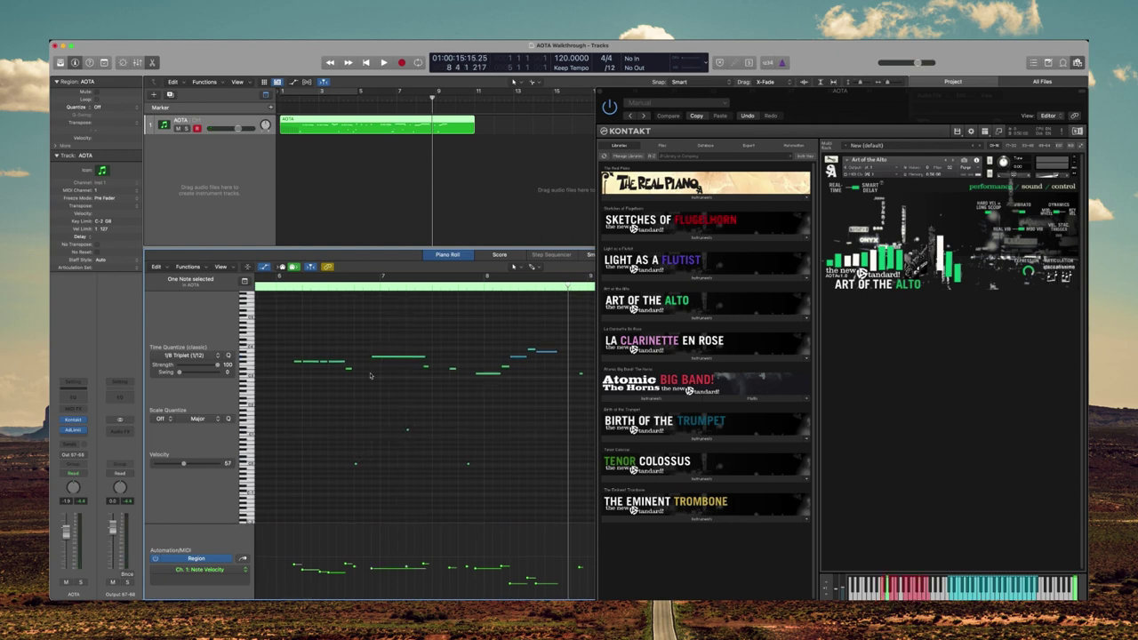
{"action": "left_click", "coordinate": [405, 432]}
Turn on the metronome and play the gliss passage from the start of bar 6.
{"action": "left_click", "coordinate": [782, 62]}
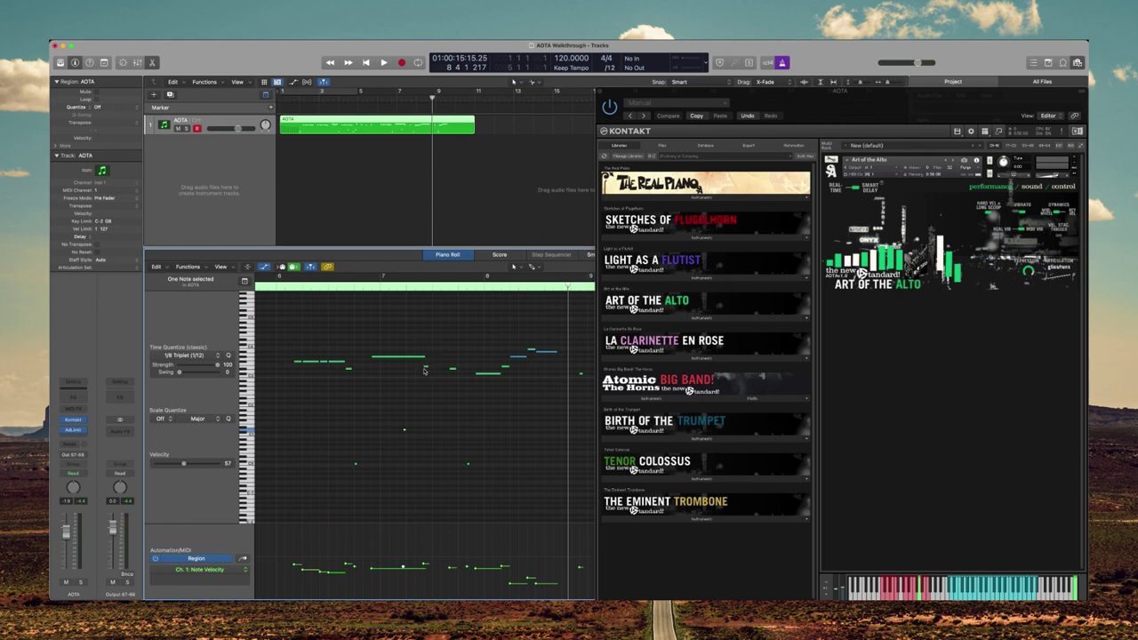
{"action": "left_click_drag", "start_coordinate": [427, 368], "coordinate": [432, 366]}
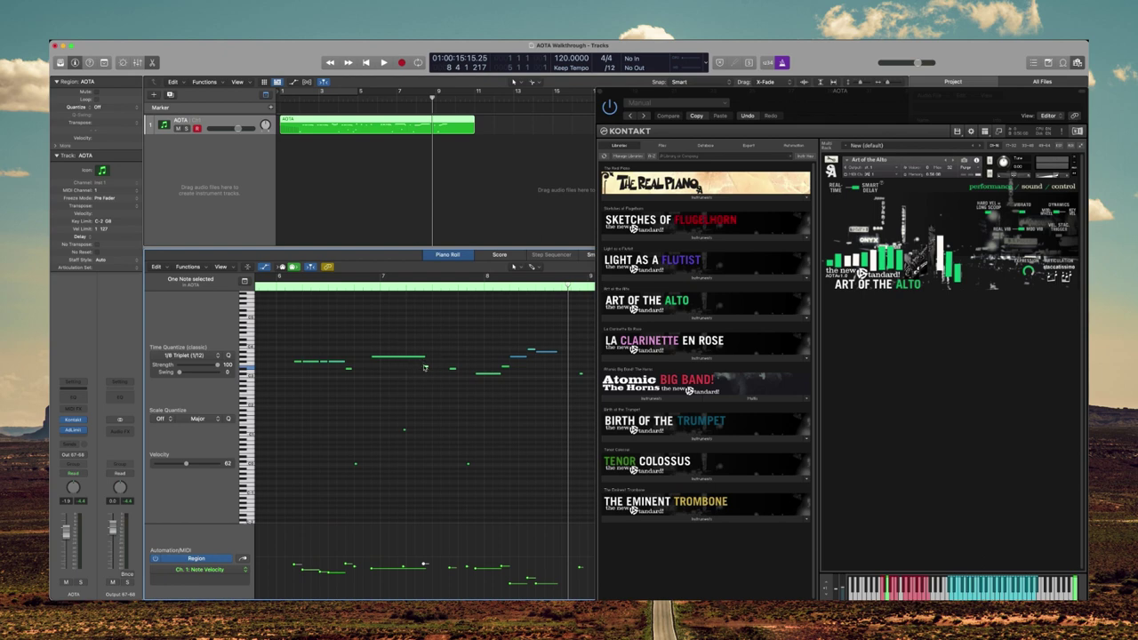
{"action": "left_click", "coordinate": [281, 289]}
{"action": "key", "text": "space"}
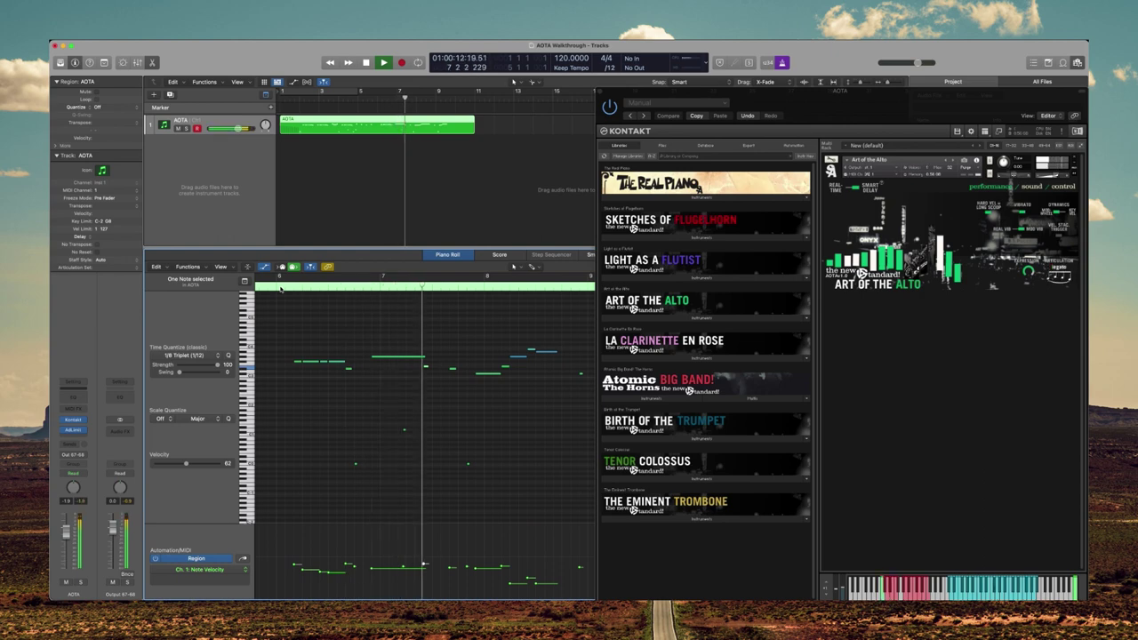
{"action": "key", "text": "space"}
Add a short legato keyswitch at the start of bar 6 and play the gliss passage through to bar 9.
{"action": "left_click", "coordinate": [285, 464]}
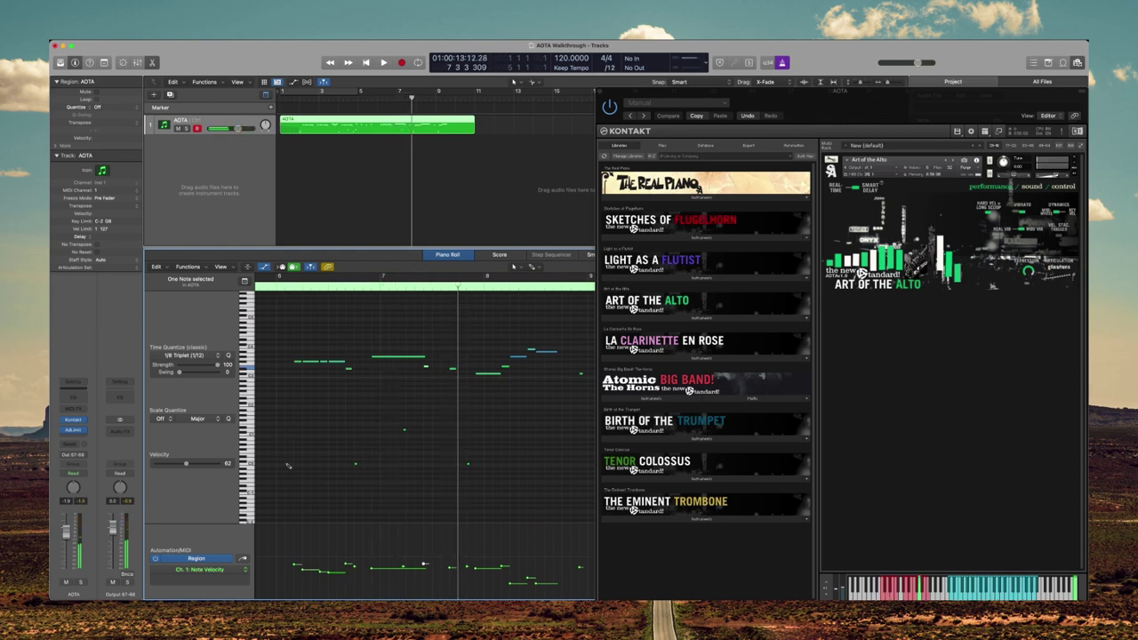
{"action": "key", "text": "space"}
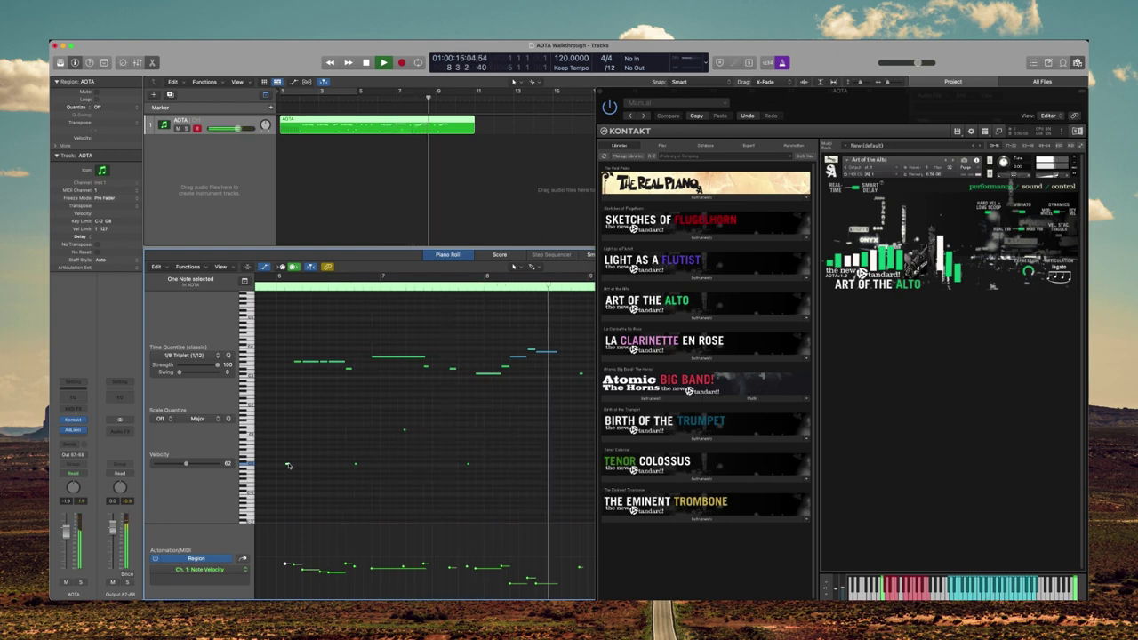
{"action": "key", "text": "space"}
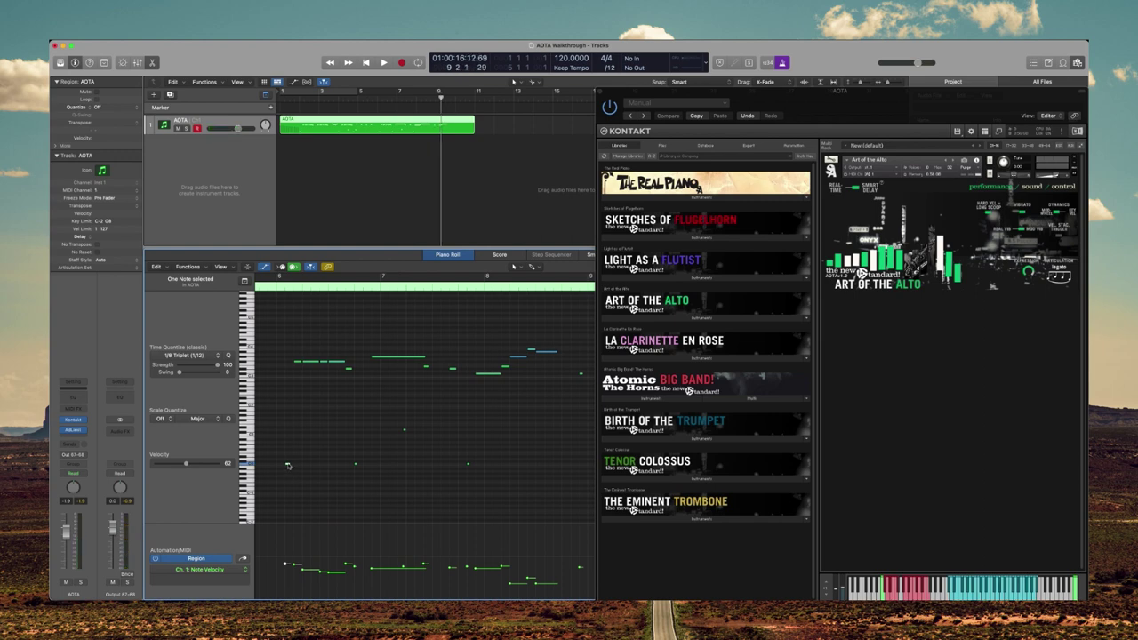
Delete the short note in the middle of bar 7, lengthen the gliss note to the late bar 7 note, and play the wider gliss.
{"action": "left_click", "coordinate": [426, 368]}
{"action": "left_click_drag", "start_coordinate": [425, 356], "coordinate": [451, 360]}
{"action": "key", "text": "space"}
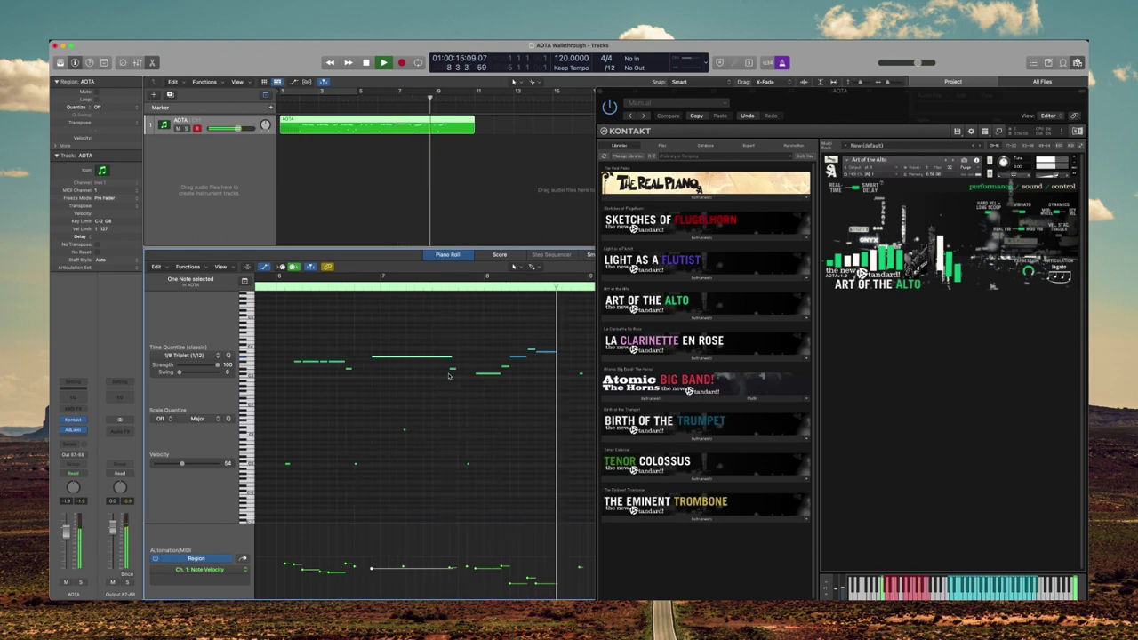
{"action": "key", "text": "space"}
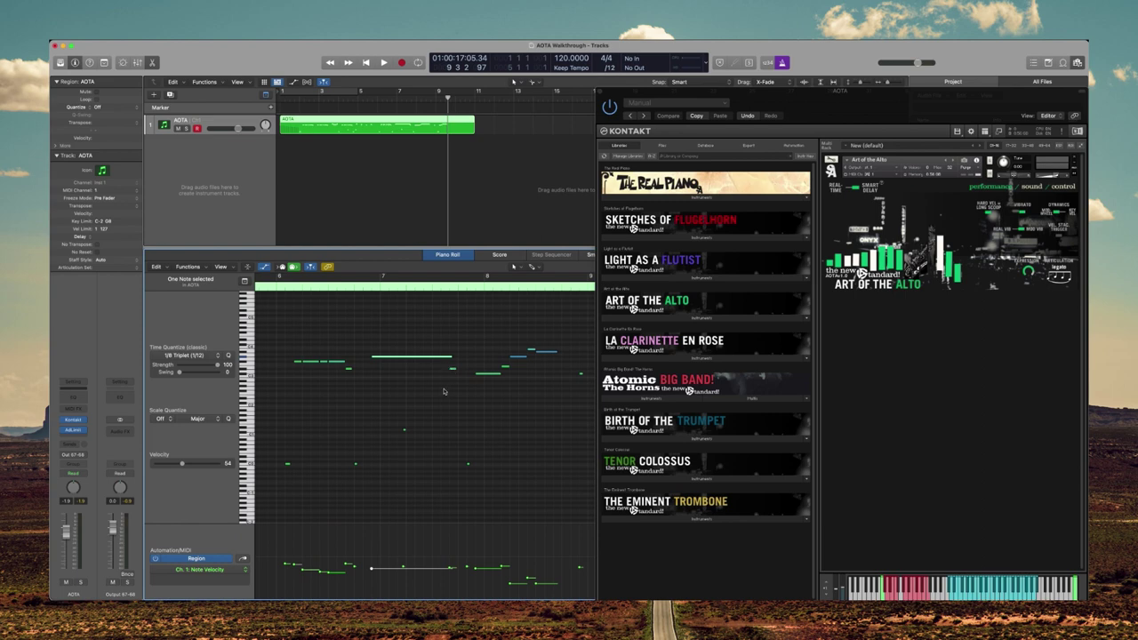
Move the legato keyswitch at the start of bar 2 slightly earlier, to the end of bar 1.
{"action": "scroll", "coordinate": [441, 390], "scroll_direction": "left", "scroll_amount": 10}
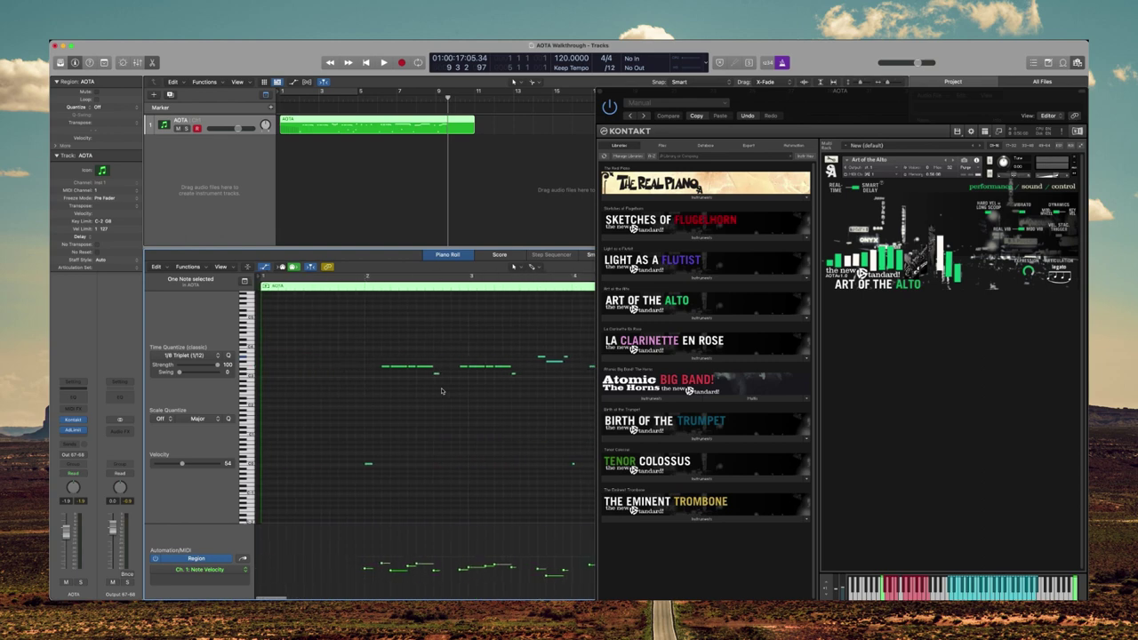
{"action": "left_click", "coordinate": [1050, 379]}
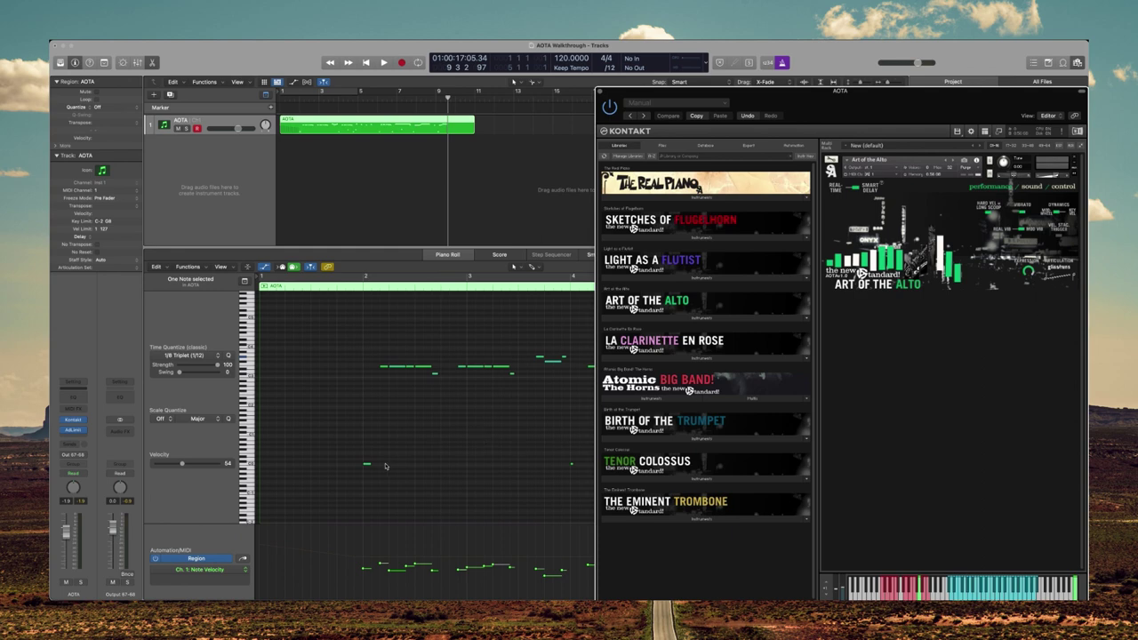
{"action": "left_click_drag", "start_coordinate": [368, 466], "coordinate": [358, 465]}
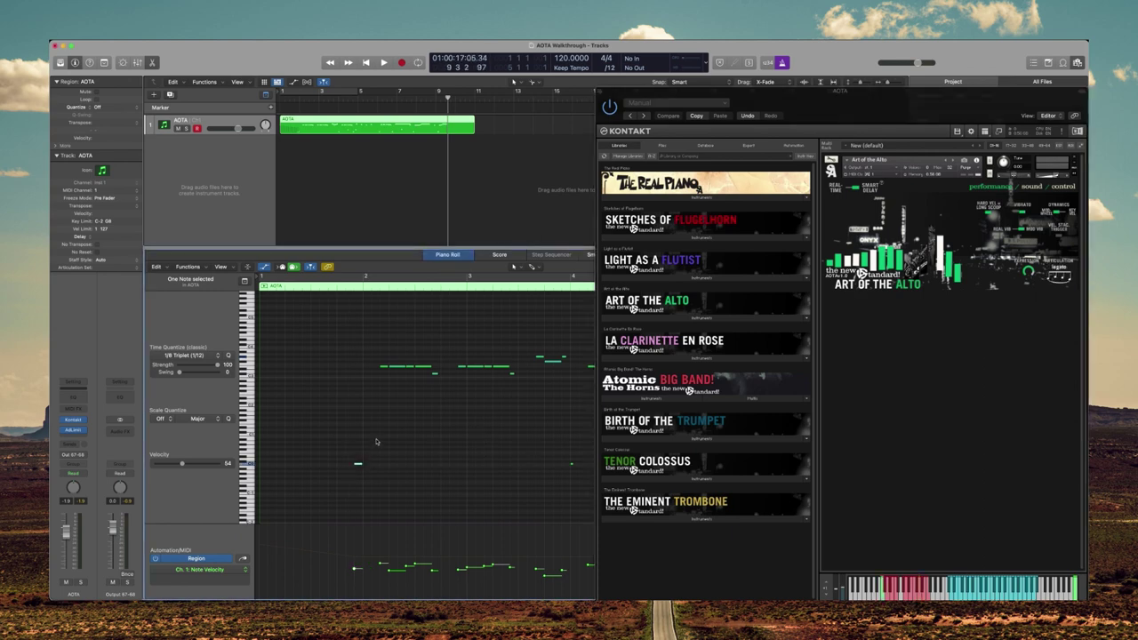
Add a gliss keyswitch just before the first note of bar 2 and play the opening phrase twice from late bar 1.
{"action": "left_click", "coordinate": [374, 432]}
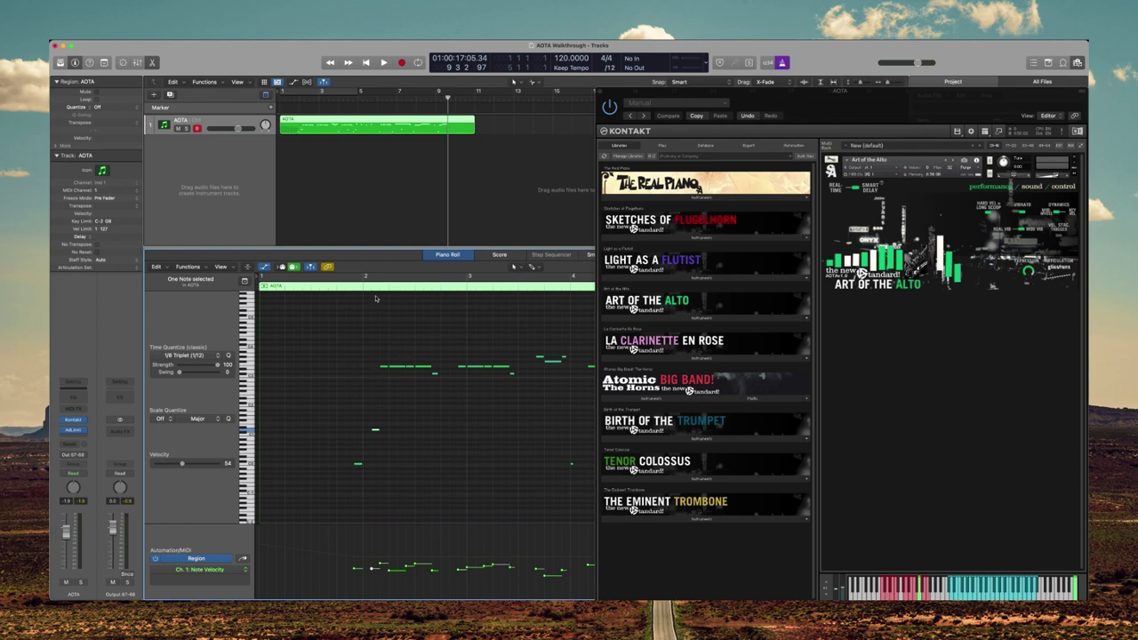
{"action": "double_click", "coordinate": [345, 286]}
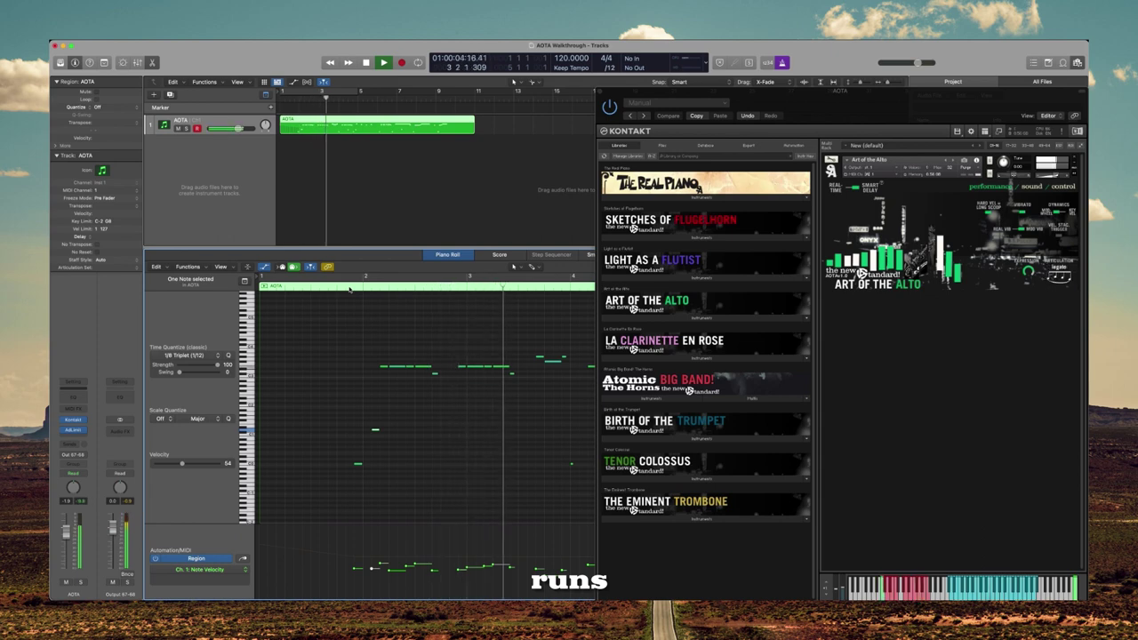
{"action": "double_click", "coordinate": [351, 288]}
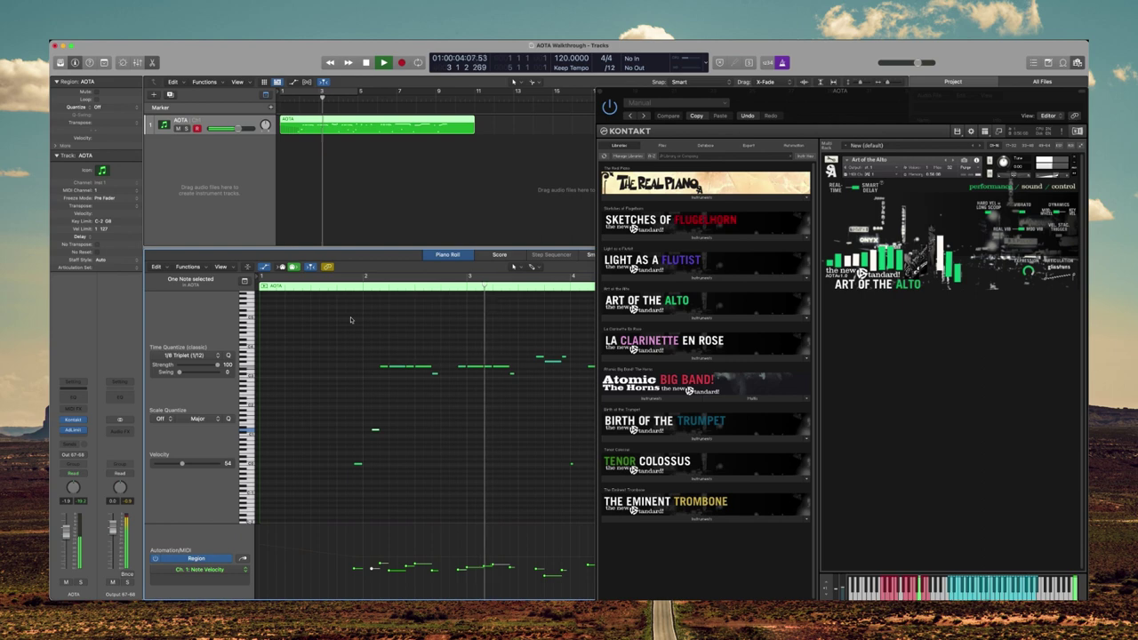
{"action": "key", "text": "space"}
Try a later start for the first note of the bar 2 phrase and play it through bar 3.
{"action": "left_click_drag", "start_coordinate": [381, 366], "coordinate": [392, 375]}
{"action": "key", "text": "space"}
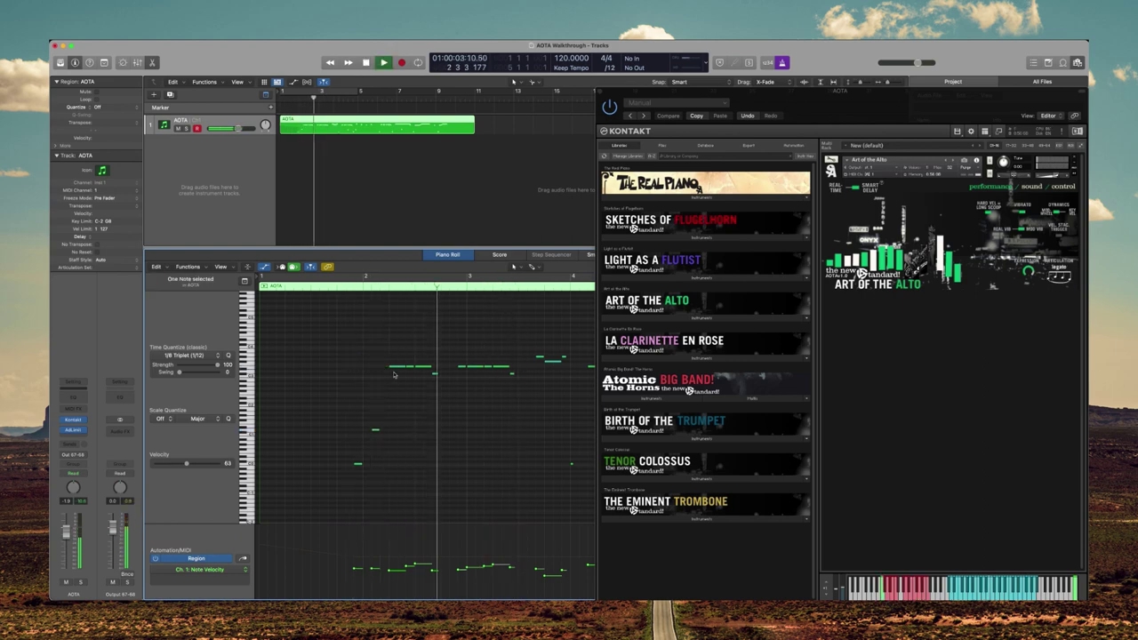
{"action": "key", "text": "space"}
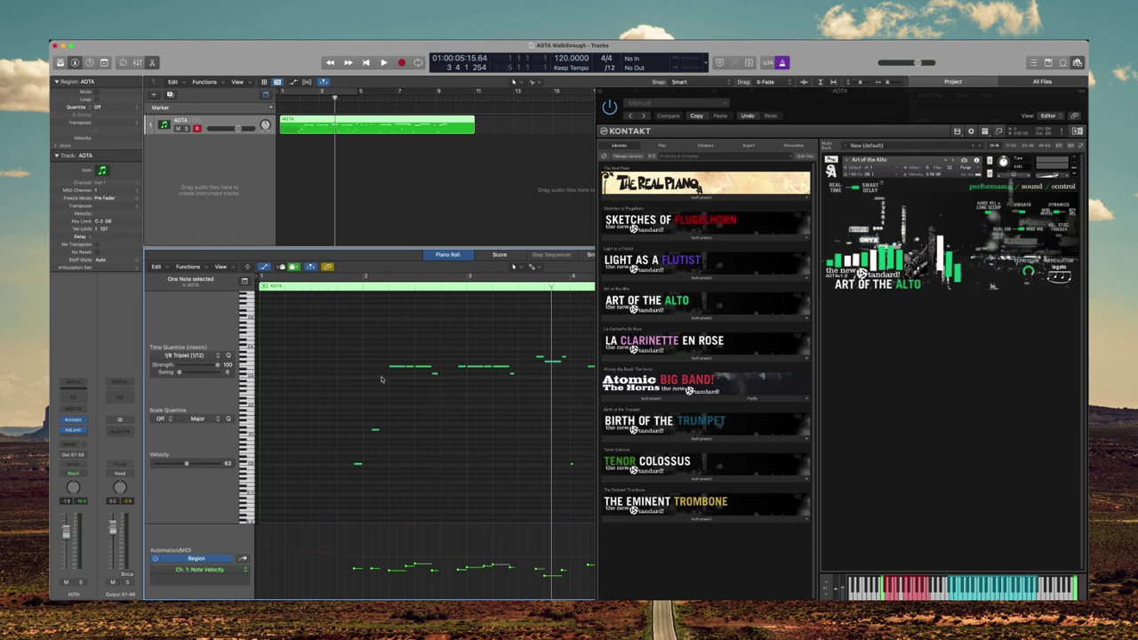
Replay the opening phrase from late bar 1 and delete the gliss keyswitch ahead of the first bar 2 note.
{"action": "key", "text": "space"}
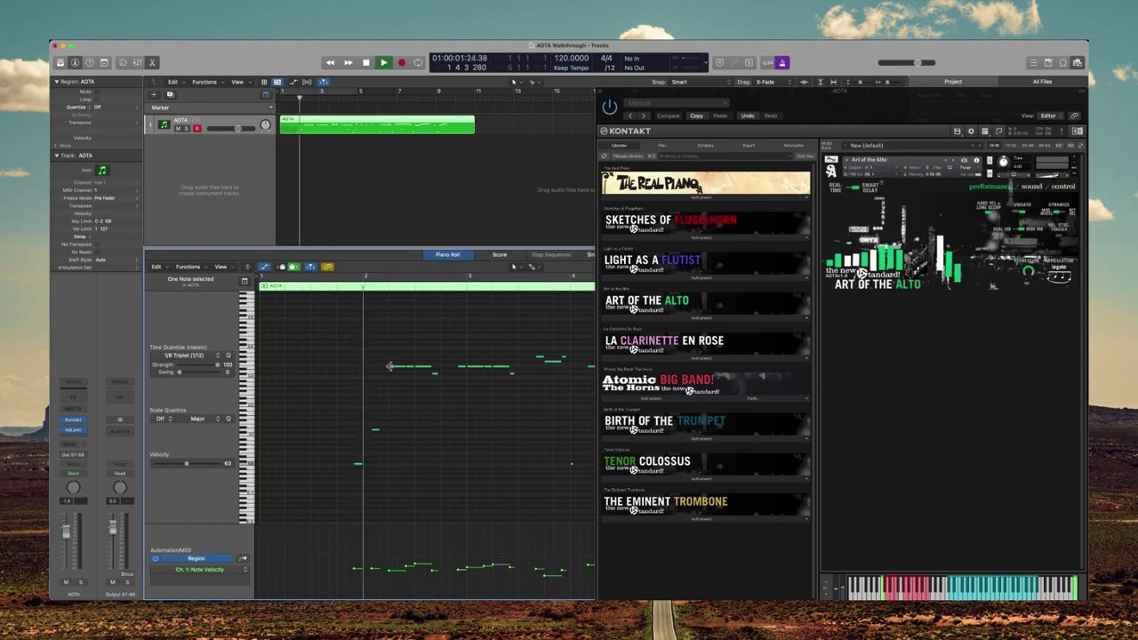
{"action": "key", "text": "space"}
{"action": "left_click", "coordinate": [375, 430]}
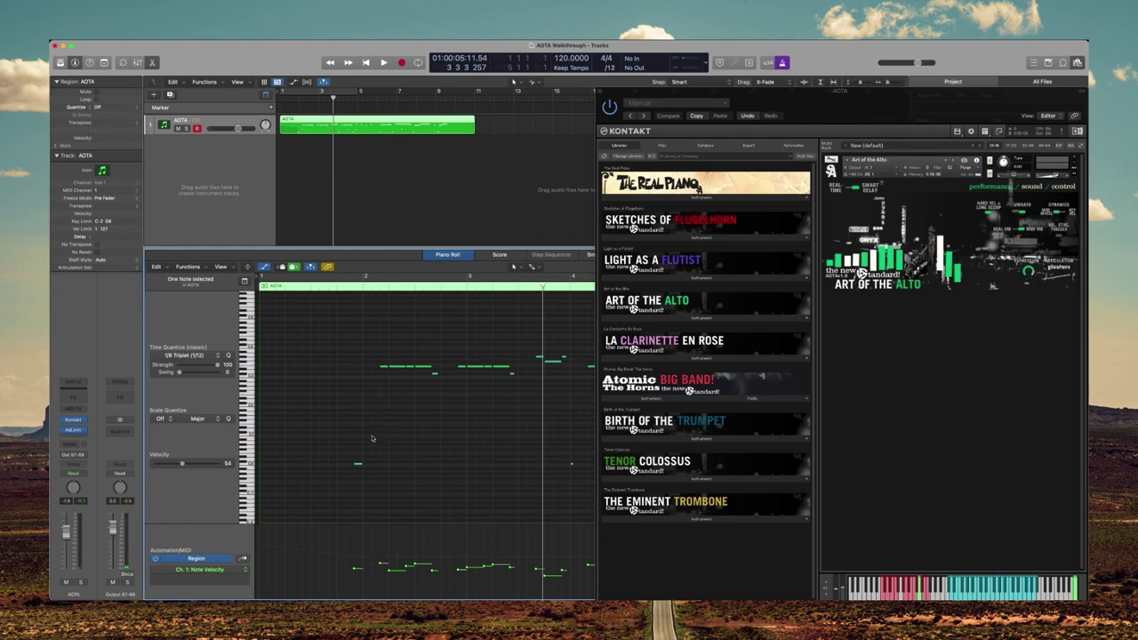
Add a half-step bend keyswitch before the high note late in bar 3, remove the lower note after it, and lengthen the high note over the gap.
{"action": "scroll", "coordinate": [373, 437], "scroll_direction": "right", "scroll_amount": 3}
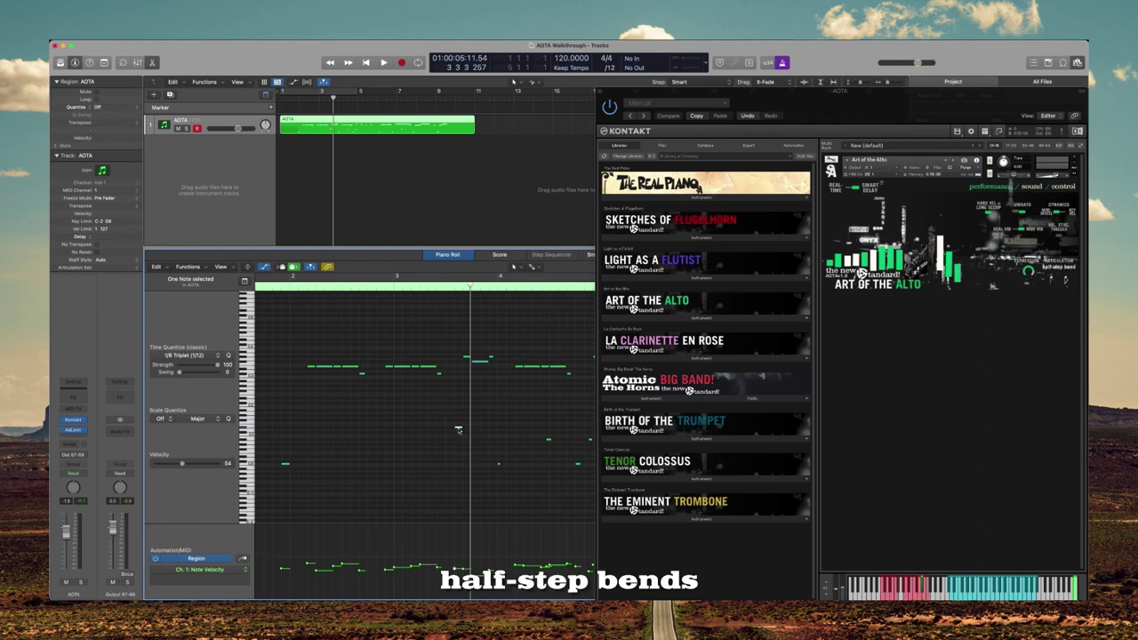
{"action": "left_click", "coordinate": [469, 357]}
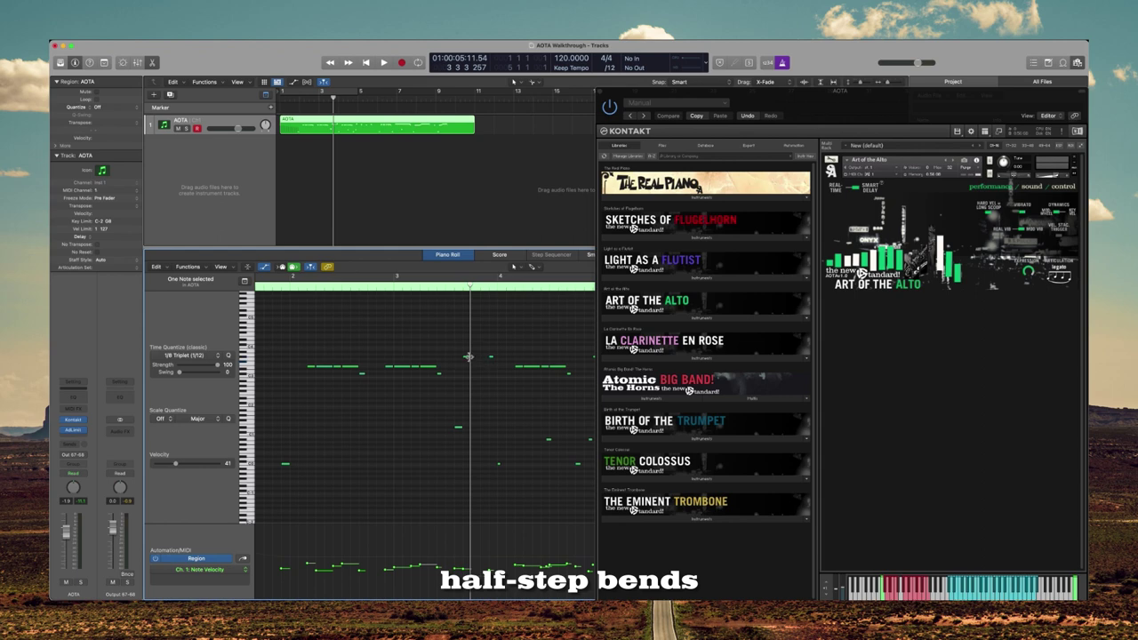
{"action": "left_click_drag", "start_coordinate": [469, 357], "coordinate": [482, 357]}
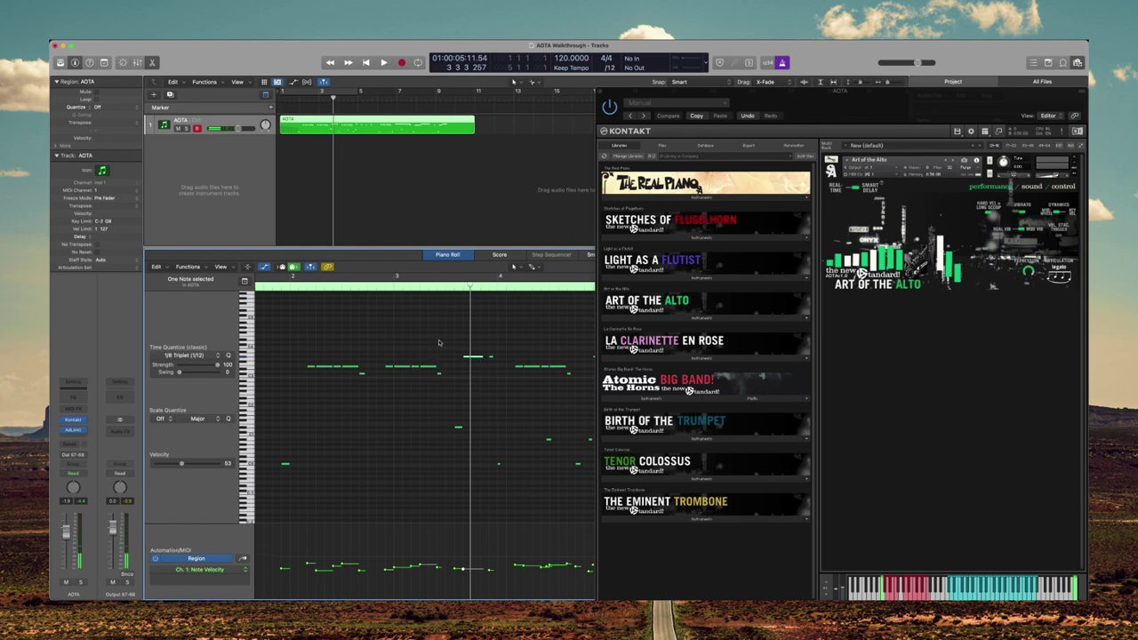
Play the half-step bend passage twice into bar 5, starting the first pass early in bar 2.
{"action": "left_click", "coordinate": [272, 288]}
{"action": "key", "text": "space"}
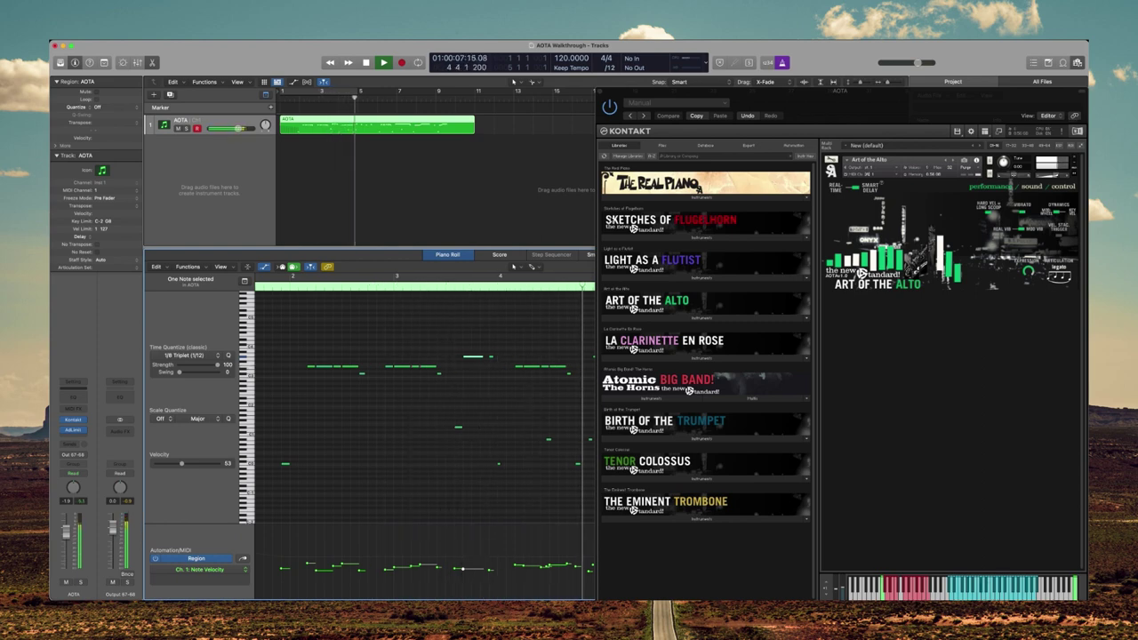
{"action": "key", "text": "space"}
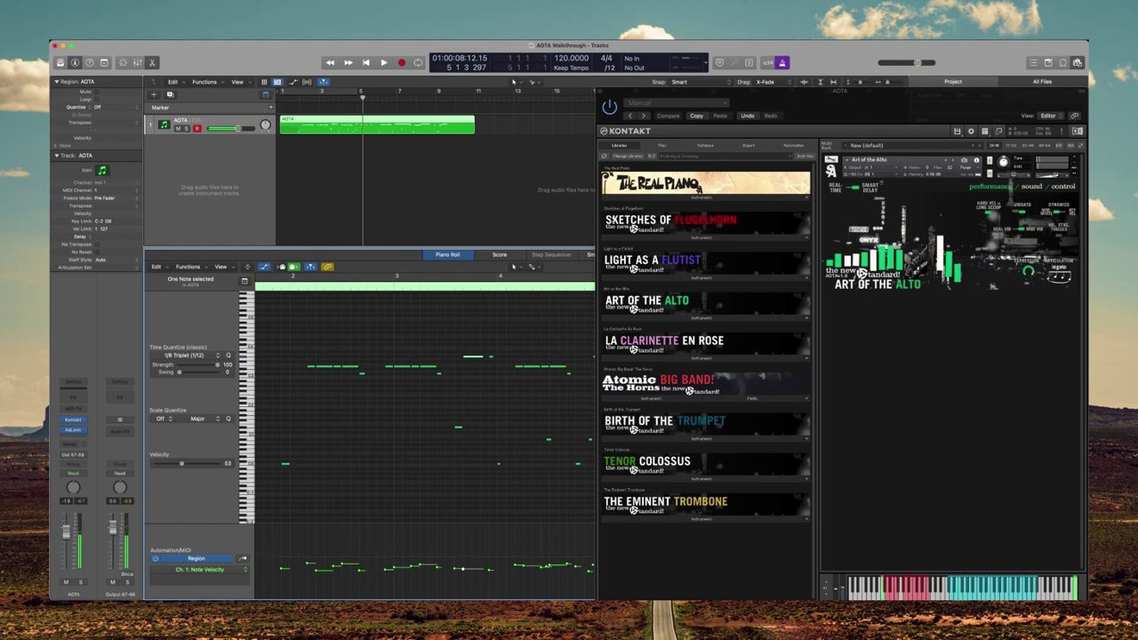
{"action": "scroll", "coordinate": [585, 283], "scroll_direction": "right", "scroll_amount": 1}
{"action": "scroll", "coordinate": [585, 283], "scroll_direction": "right", "scroll_amount": 3}
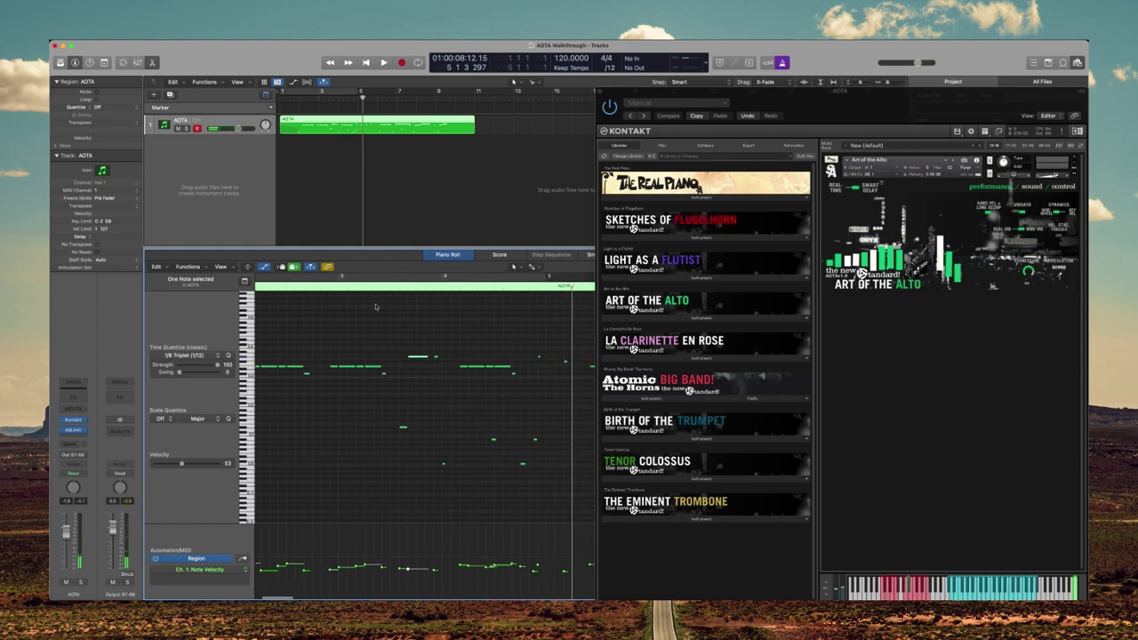
{"action": "key", "text": "space"}
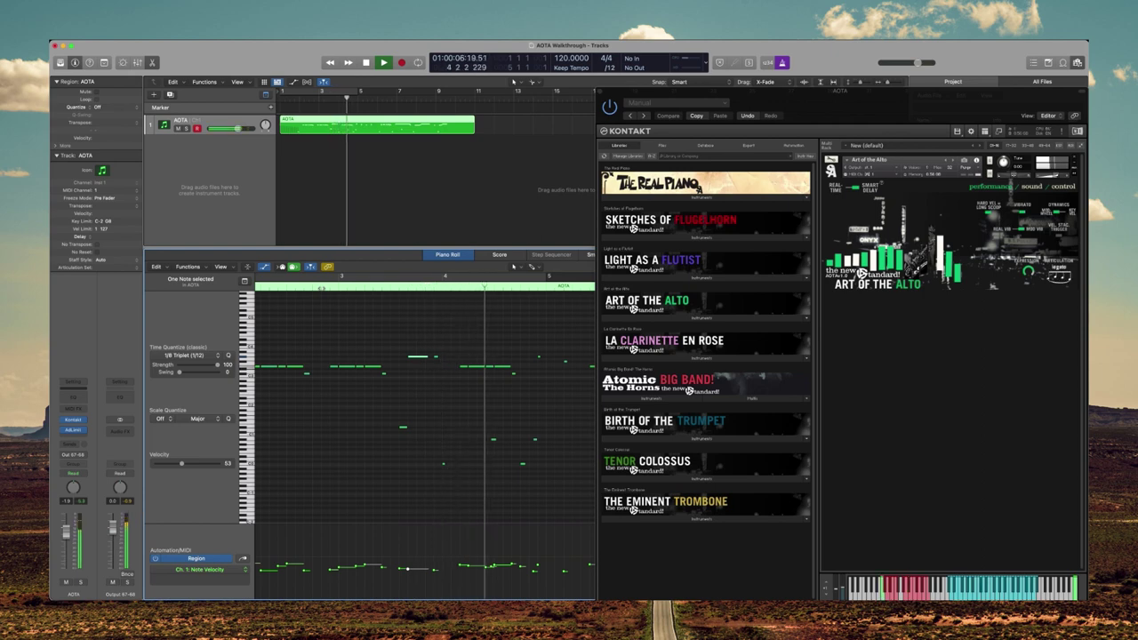
{"action": "key", "text": "space"}
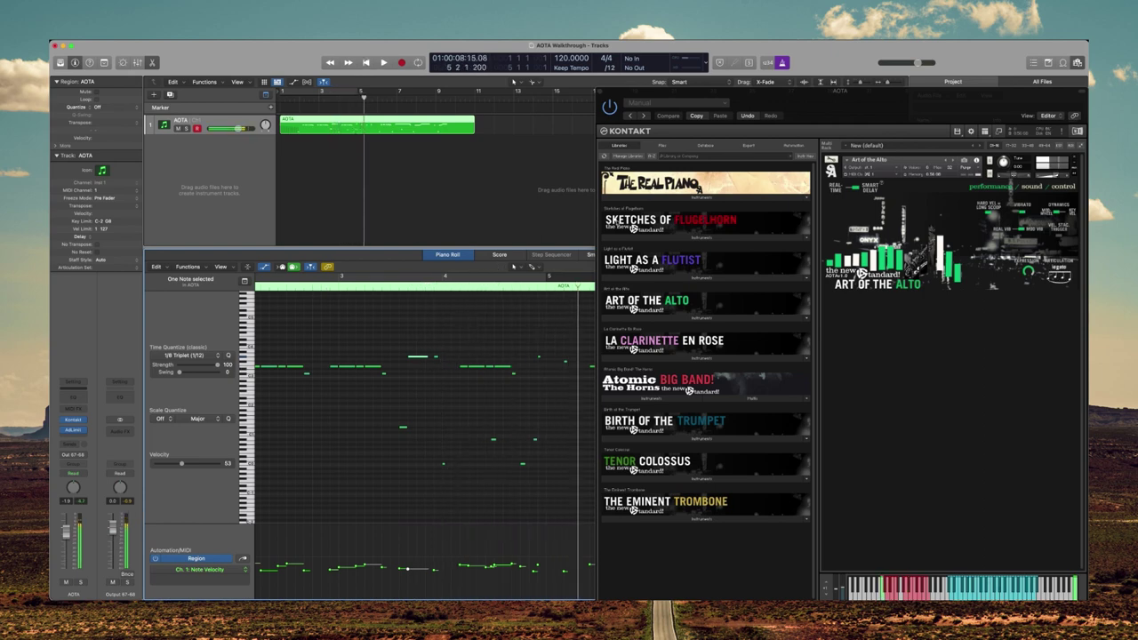
Turn off the metronome and audition the lengthened high note late in bar 3.
{"action": "left_click", "coordinate": [781, 62]}
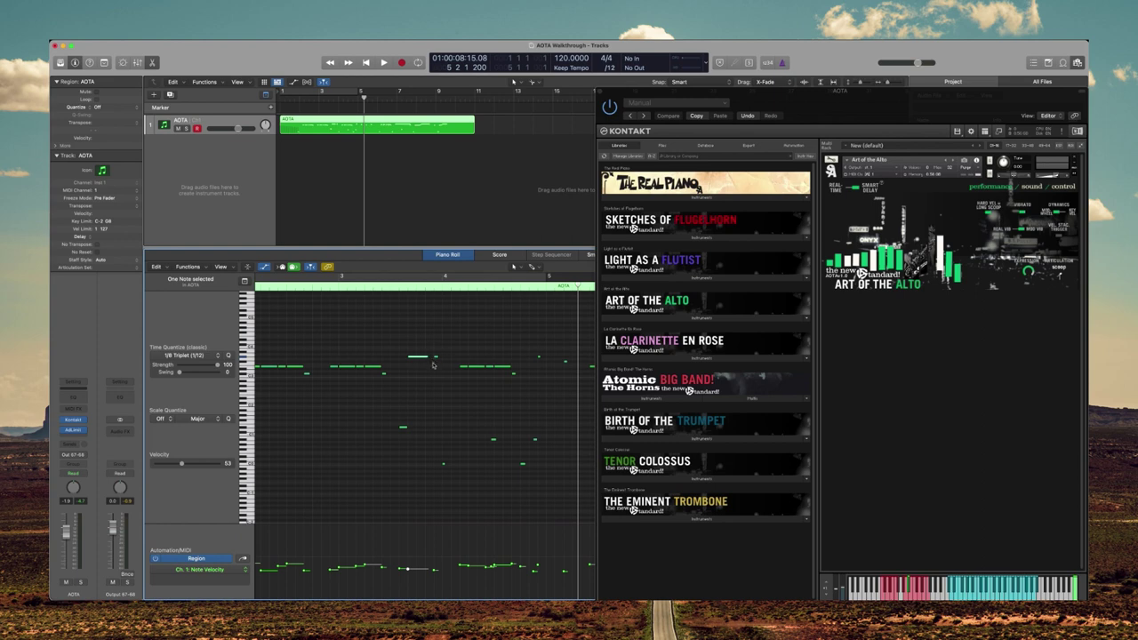
{"action": "key", "text": "super+z"}
{"action": "left_click_drag", "start_coordinate": [420, 360], "coordinate": [429, 360]}
Move the legato keyswitch before bar 8 slightly earlier and add a crescendo keyswitch ahead of the long low note.
{"action": "scroll", "coordinate": [430, 360], "scroll_direction": "left", "scroll_amount": 1}
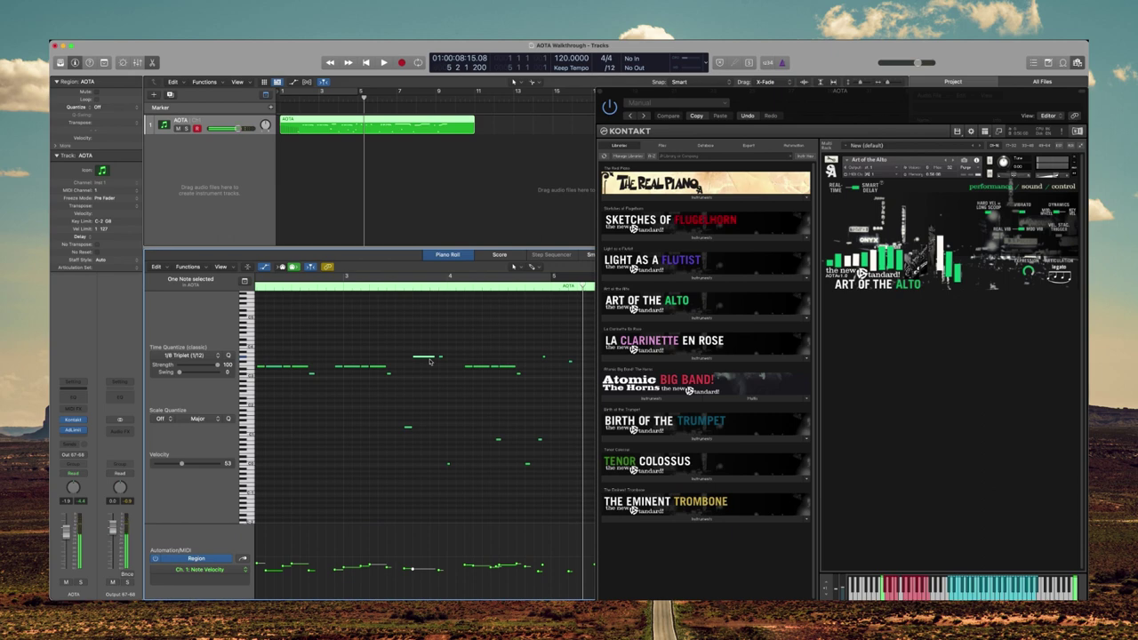
{"action": "scroll", "coordinate": [429, 360], "scroll_direction": "right", "scroll_amount": 10}
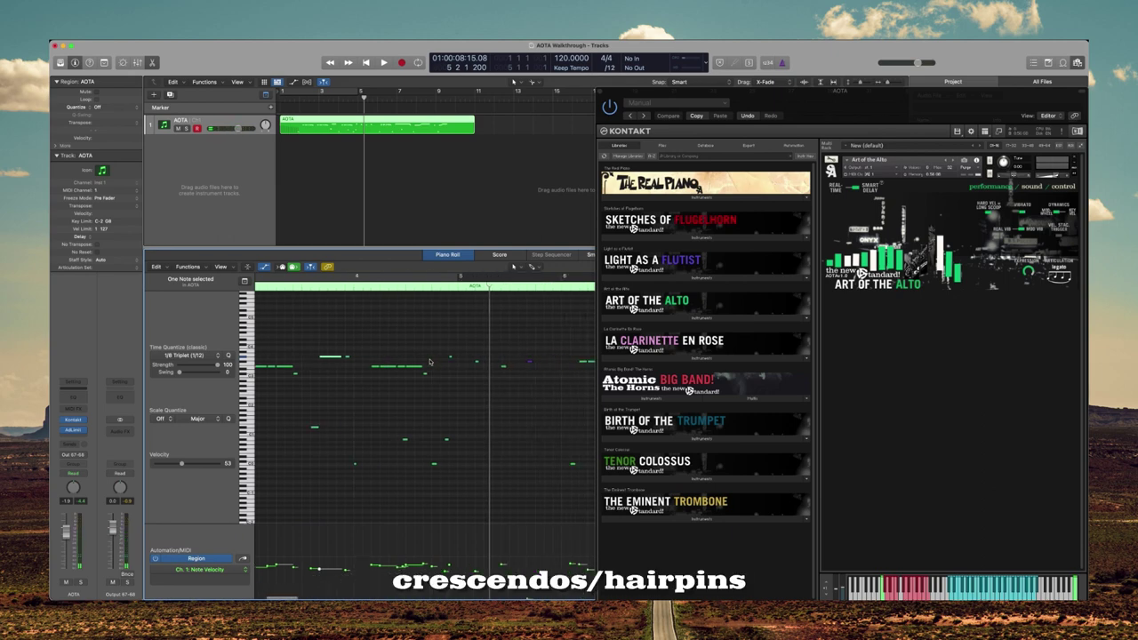
{"action": "scroll", "coordinate": [429, 360], "scroll_direction": "right", "scroll_amount": 5}
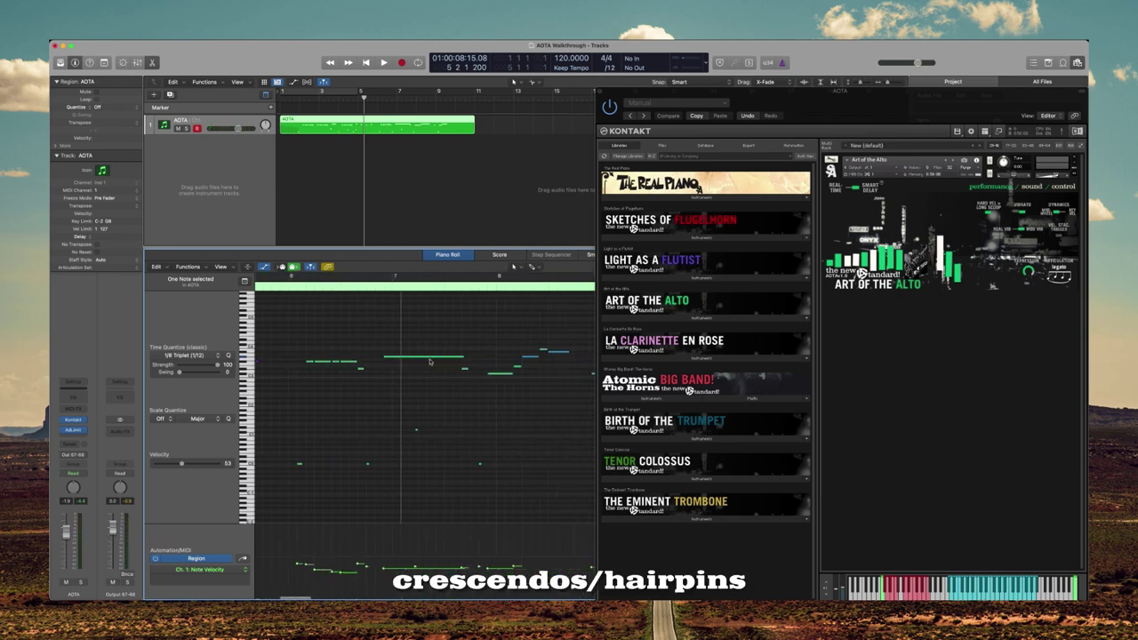
{"action": "scroll", "coordinate": [429, 360], "scroll_direction": "right", "scroll_amount": 5}
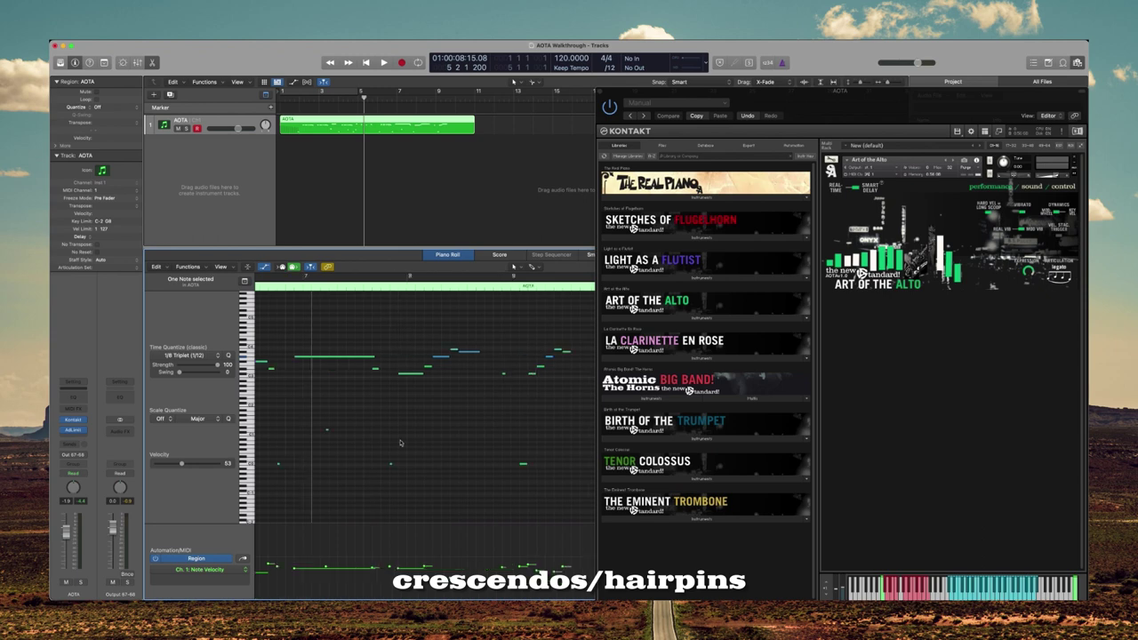
{"action": "left_click", "coordinate": [384, 464]}
{"action": "left_click", "coordinate": [392, 429]}
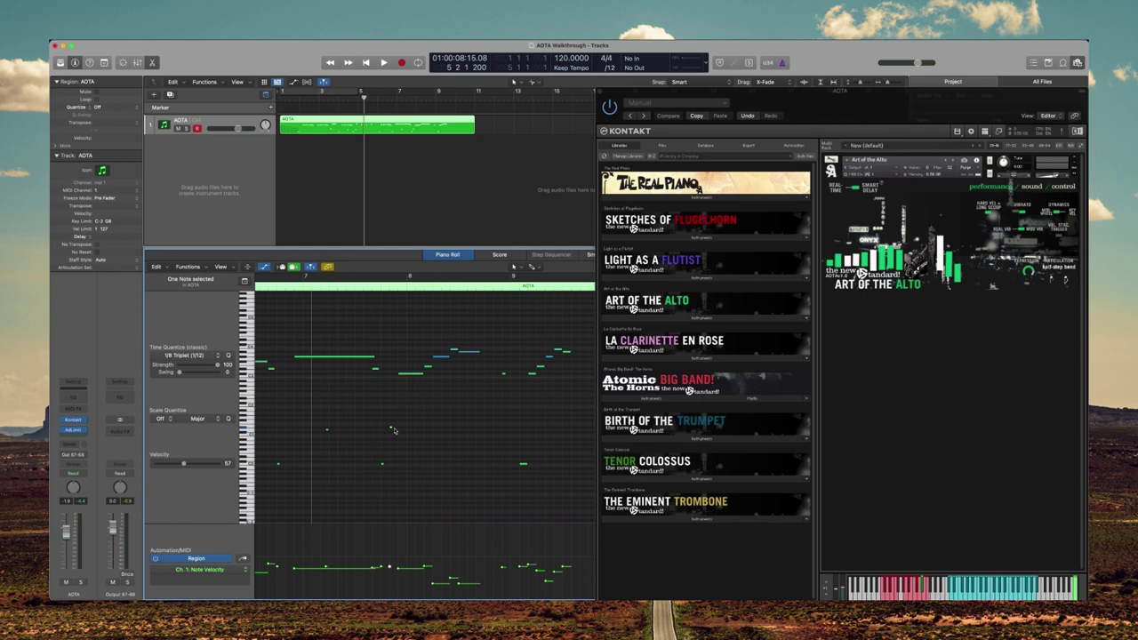
{"action": "left_click_drag", "start_coordinate": [391, 430], "coordinate": [390, 424]}
Play the crescendo phrase twice from late bar 7 to around the start of bar 9.
{"action": "left_click", "coordinate": [379, 285]}
{"action": "key", "text": "space"}
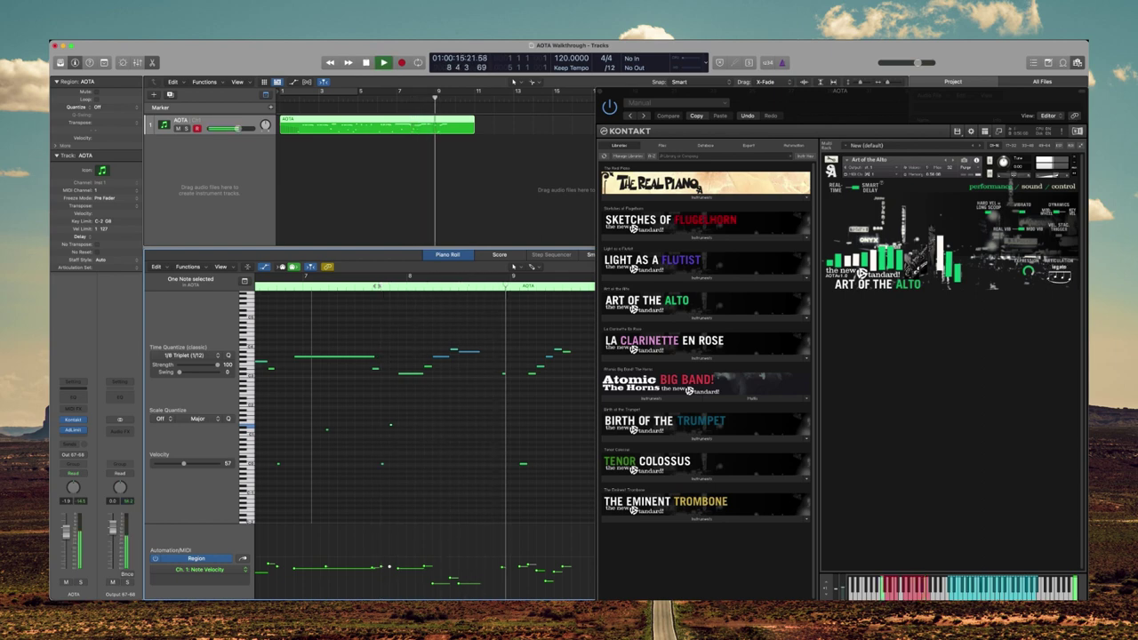
{"action": "key", "text": "space"}
{"action": "key", "text": "space"}
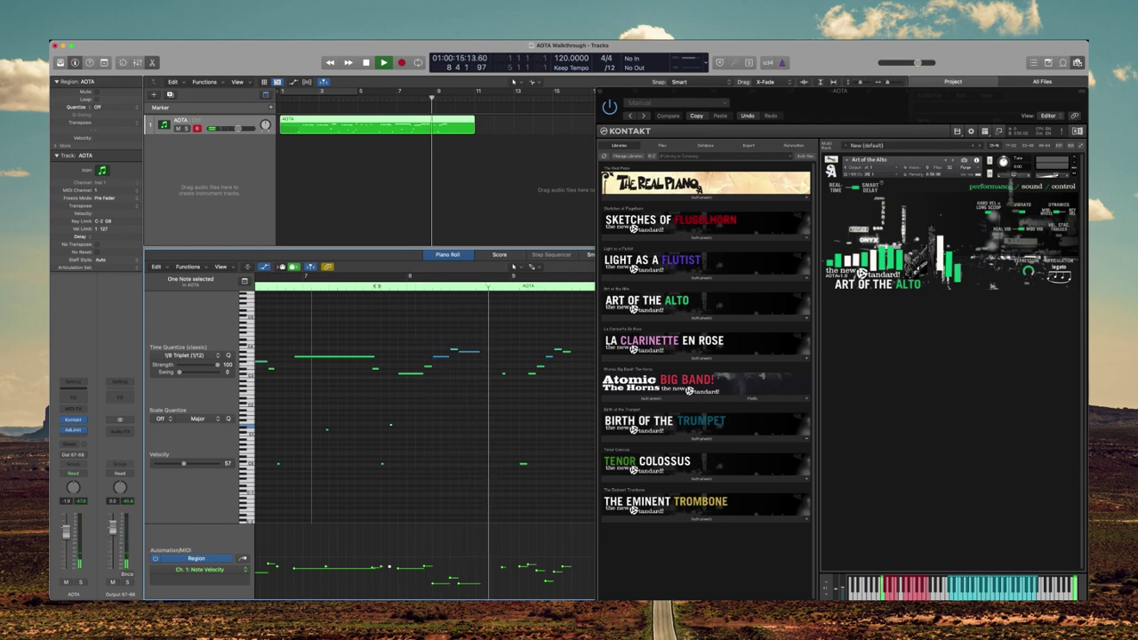
{"action": "key", "text": "space"}
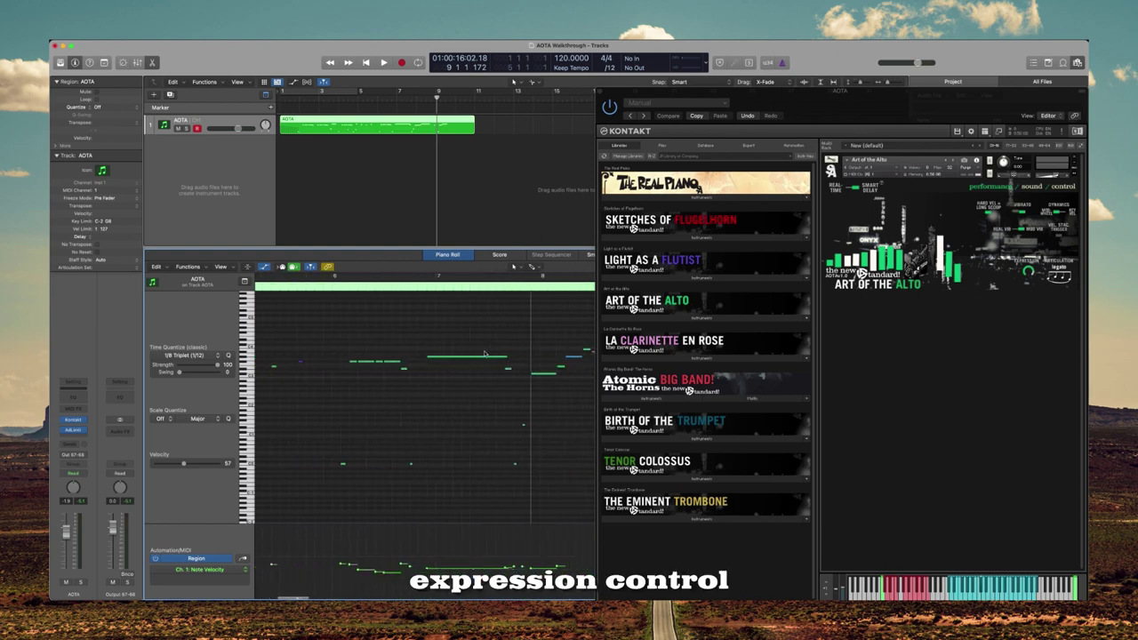
Lengthen the final high note to late bar 10 and place a short half-step trill keyswitch just before it.
{"action": "left_click_drag", "start_coordinate": [431, 352], "coordinate": [549, 356]}
{"action": "left_click", "coordinate": [429, 450]}
{"action": "left_click_drag", "start_coordinate": [430, 453], "coordinate": [426, 451]}
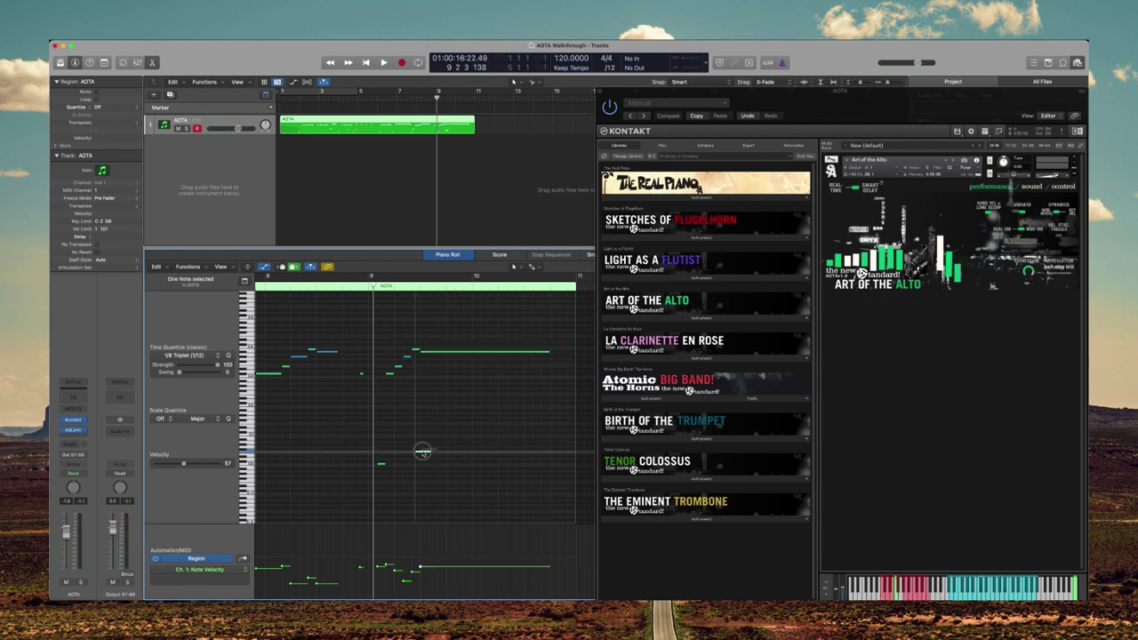
{"action": "key", "text": "Delete"}
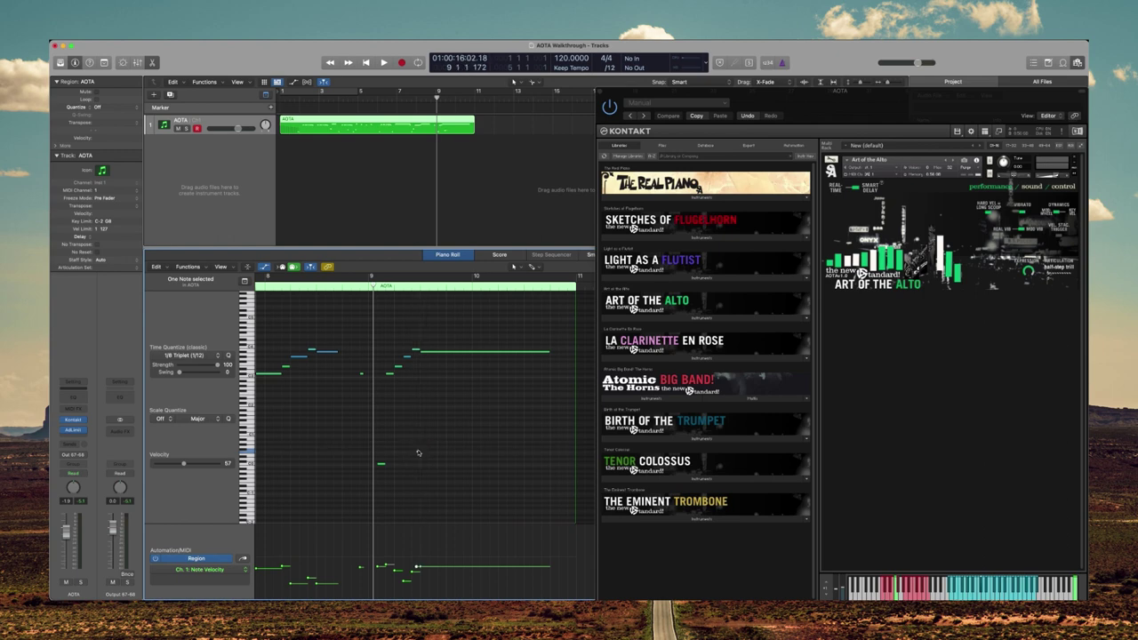
Show the region's Expression automation and add a level expression point near the region's start, slightly below the maximum.
{"action": "left_click", "coordinate": [244, 569]}
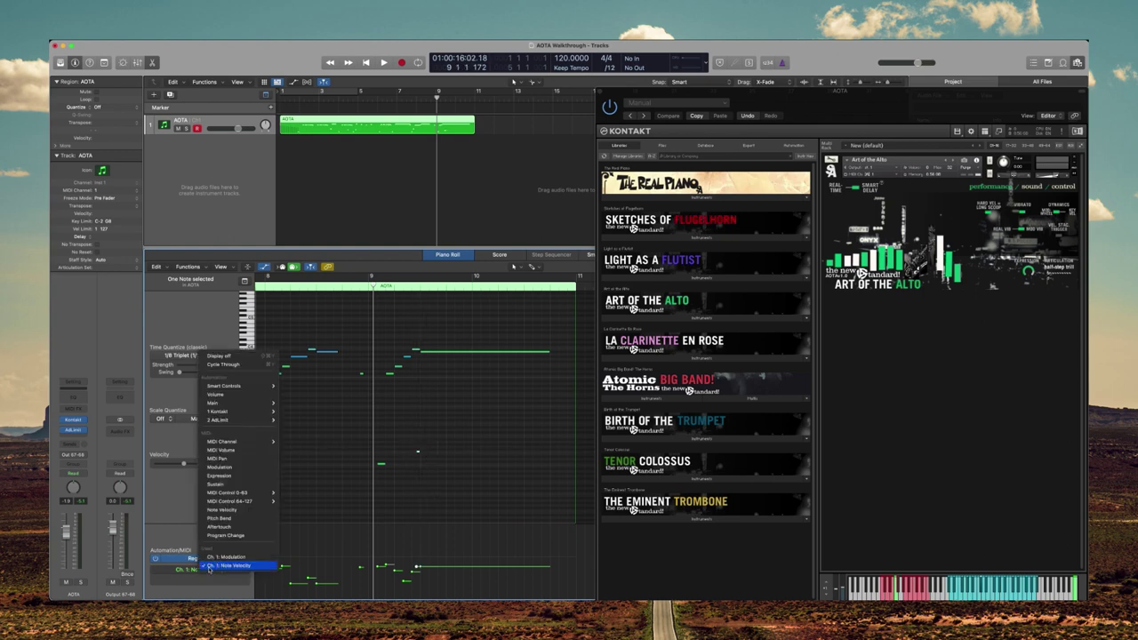
{"action": "left_click", "coordinate": [228, 476]}
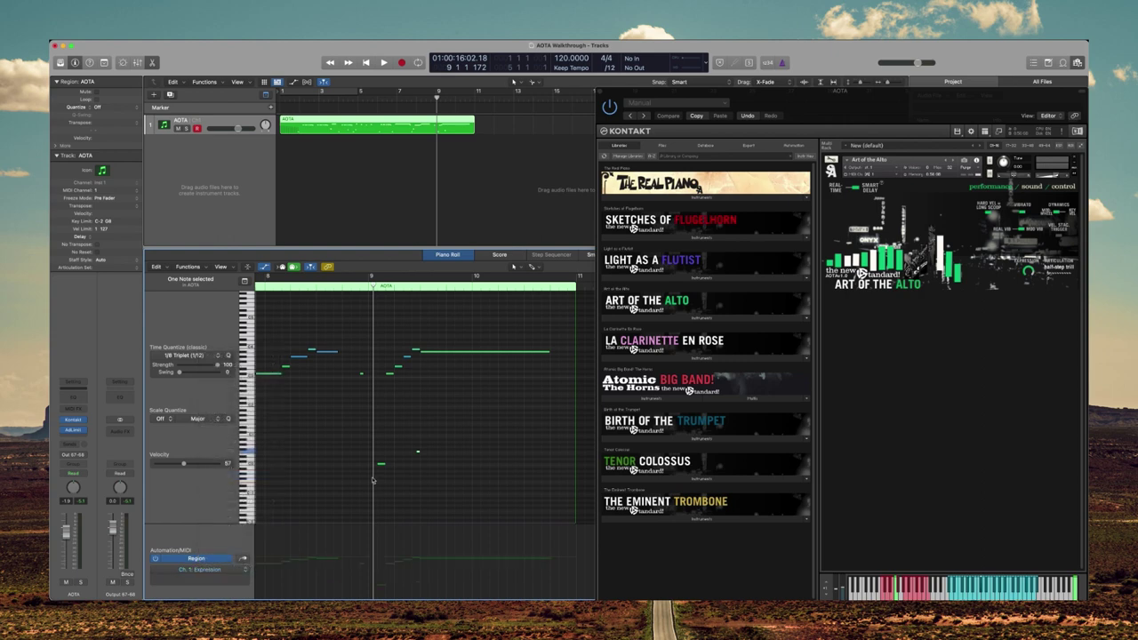
{"action": "scroll", "coordinate": [371, 494], "scroll_direction": "down", "scroll_amount": 10}
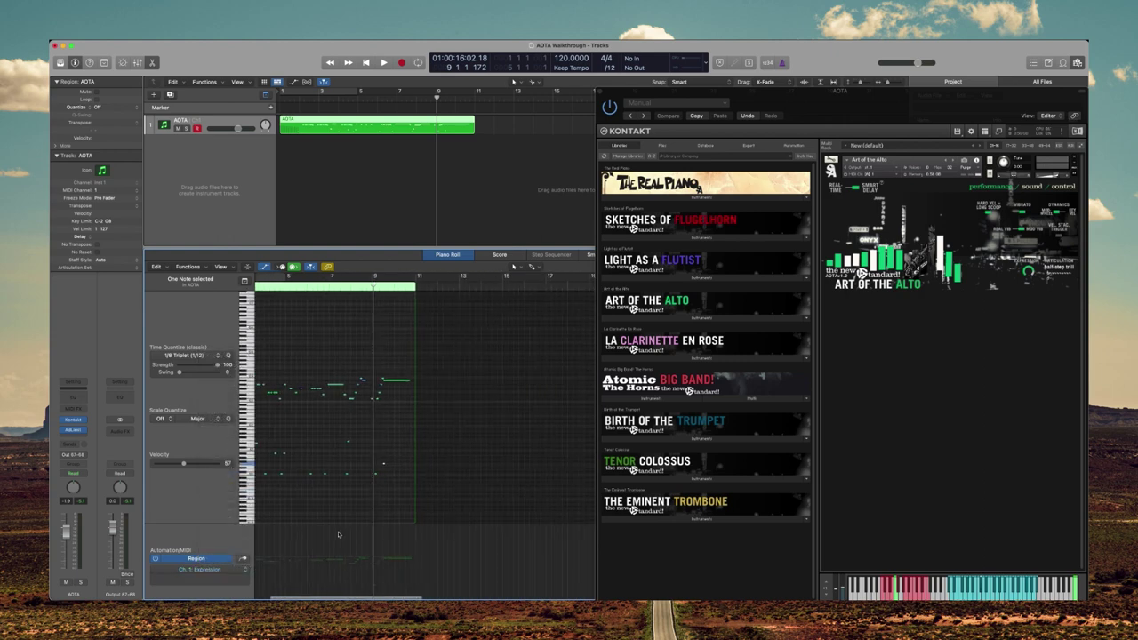
{"action": "left_click", "coordinate": [283, 530]}
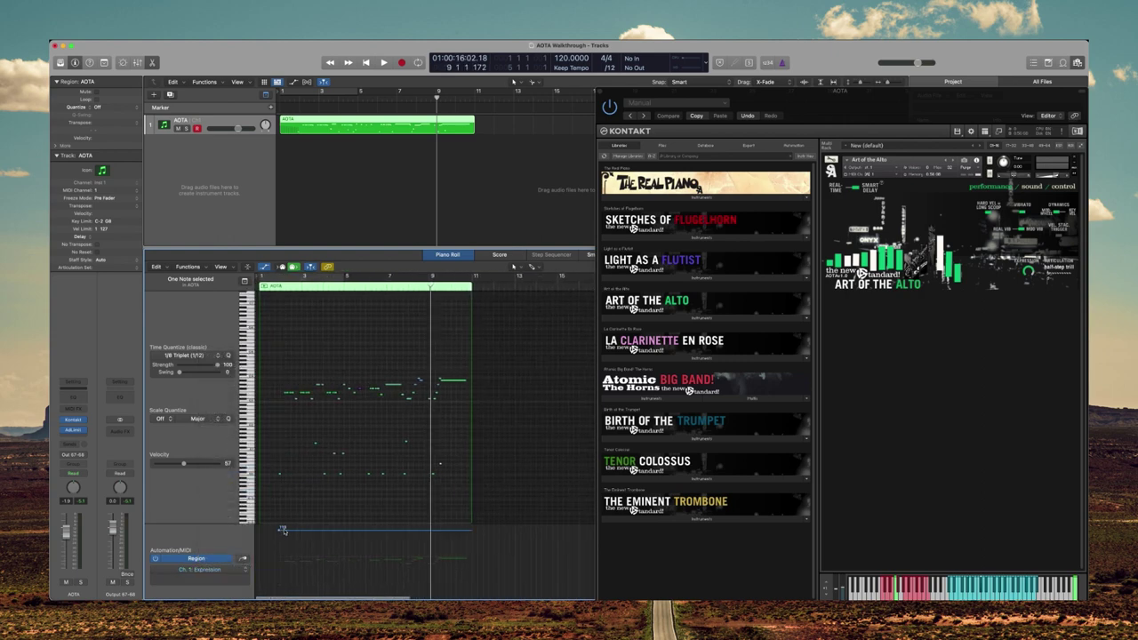
{"action": "left_click_drag", "start_coordinate": [281, 531], "coordinate": [275, 535]}
Curve the expression line down from about bar 10 to the minimum at the end of the final long note.
{"action": "scroll", "coordinate": [502, 482], "scroll_direction": "up", "scroll_amount": 8}
{"action": "scroll", "coordinate": [521, 485], "scroll_direction": "right", "scroll_amount": 10}
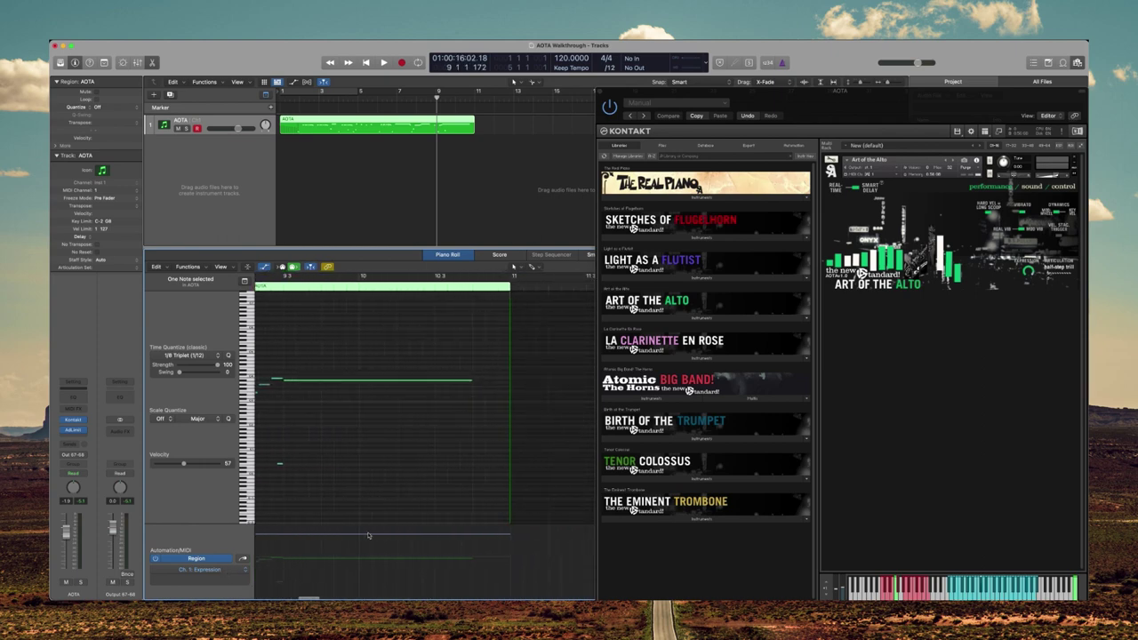
{"action": "mouse_move", "coordinate": [349, 535]}
{"action": "left_mouse_down"}
{"action": "mouse_move", "coordinate": [429, 545]}
{"action": "mouse_move", "coordinate": [471, 592]}
{"action": "left_mouse_up"}
Play the ending twice from bar 9 through the trill and expression fade-out, stopping around bar 12.
{"action": "key", "text": "space"}
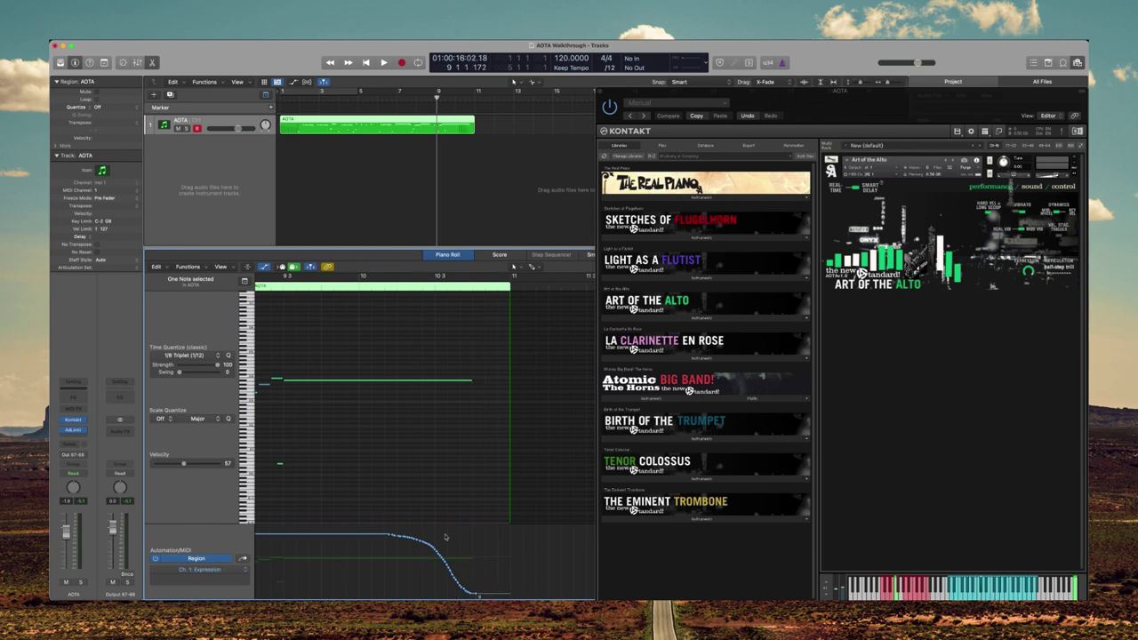
{"action": "scroll", "coordinate": [380, 459], "scroll_direction": "down", "scroll_amount": 5}
{"action": "key", "text": "space"}
{"action": "key", "text": "comma"}
{"action": "key", "text": "comma"}
{"action": "key", "text": "comma"}
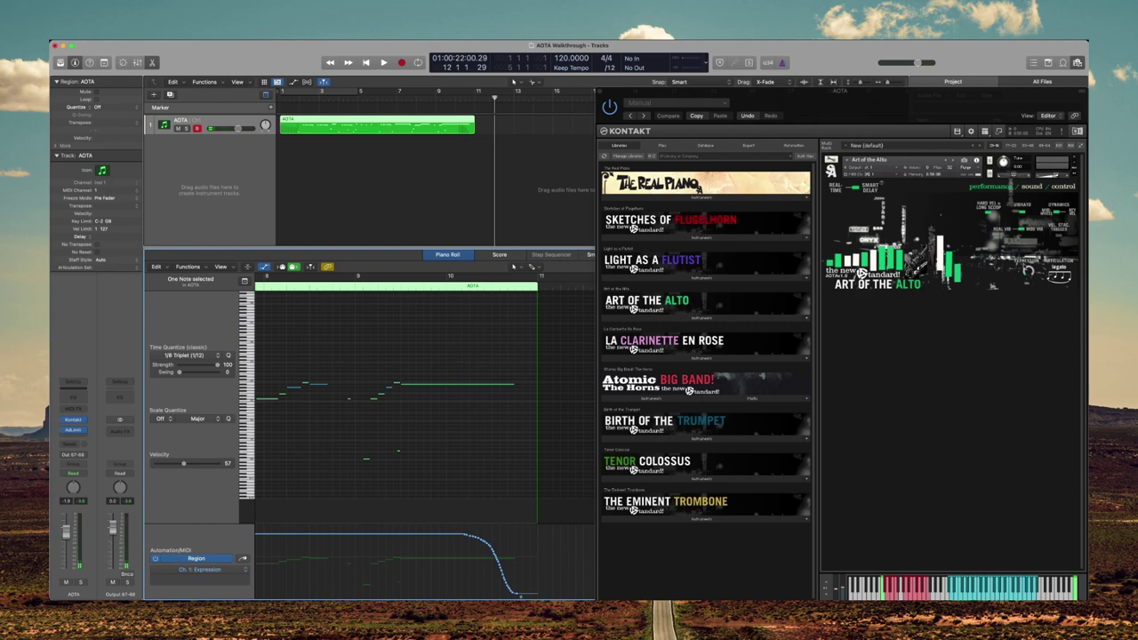
{"action": "double_click", "coordinate": [368, 287]}
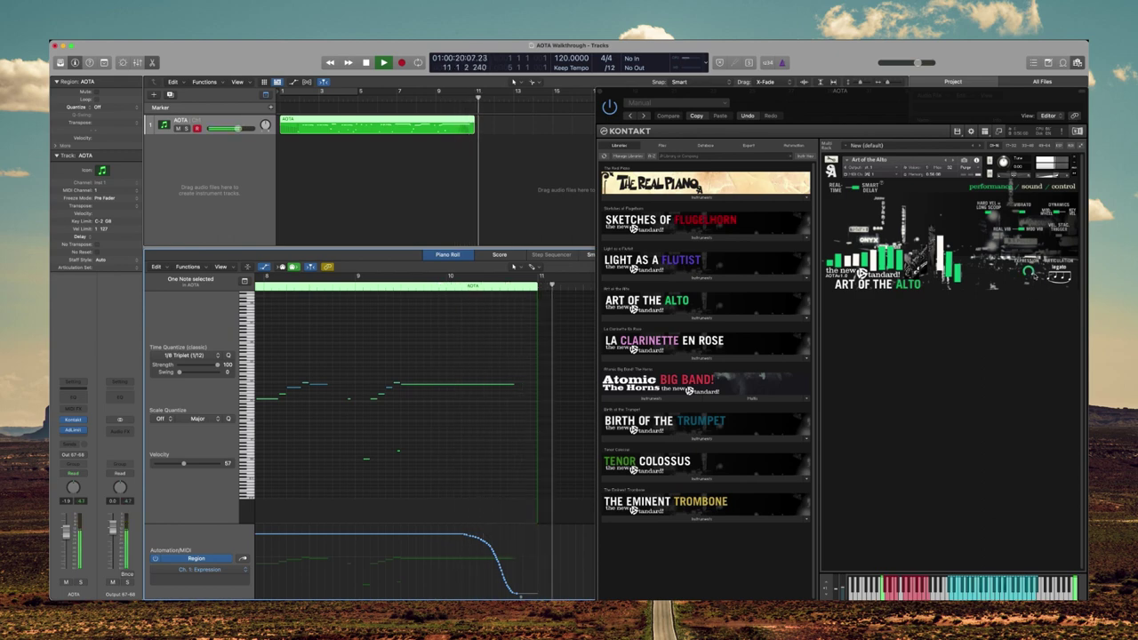
{"action": "key", "text": "space"}
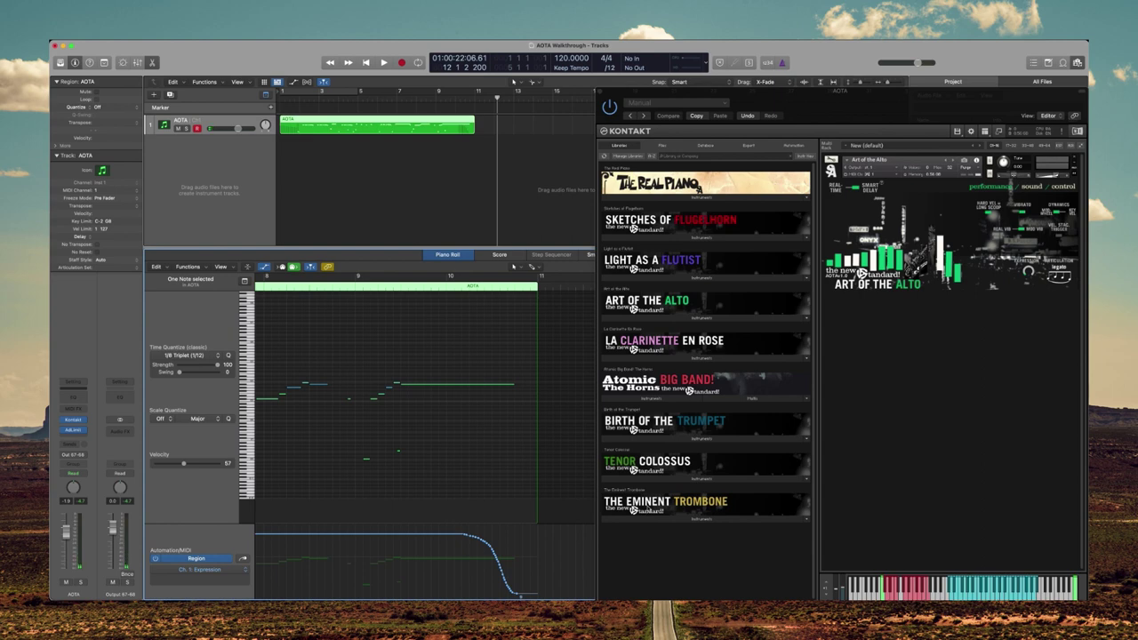